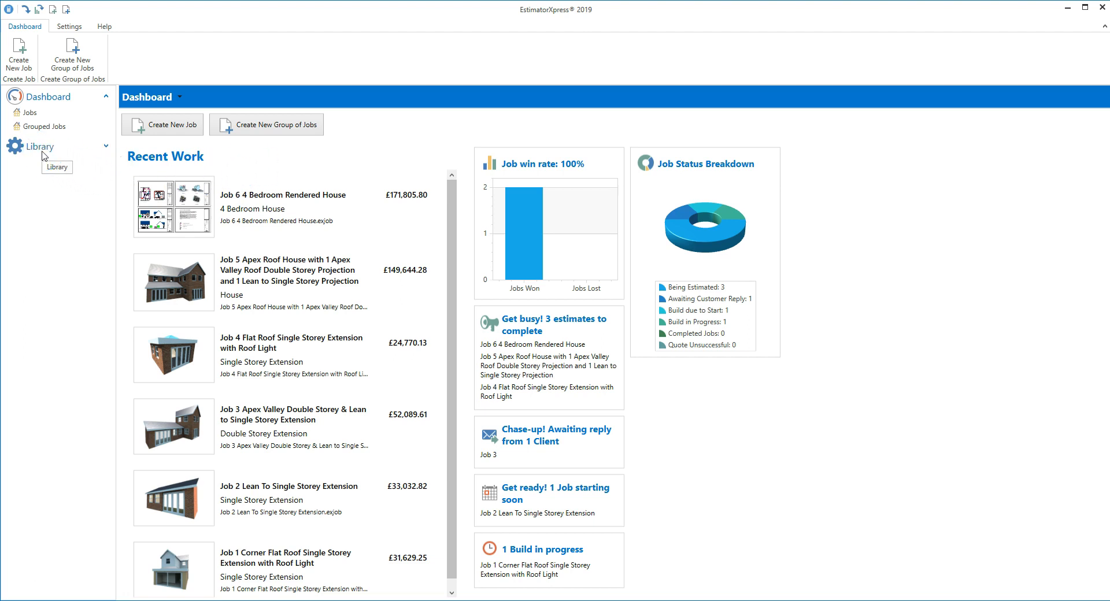
Step: Create a new job quoted from a standard job template
click(46, 152)
click(168, 130)
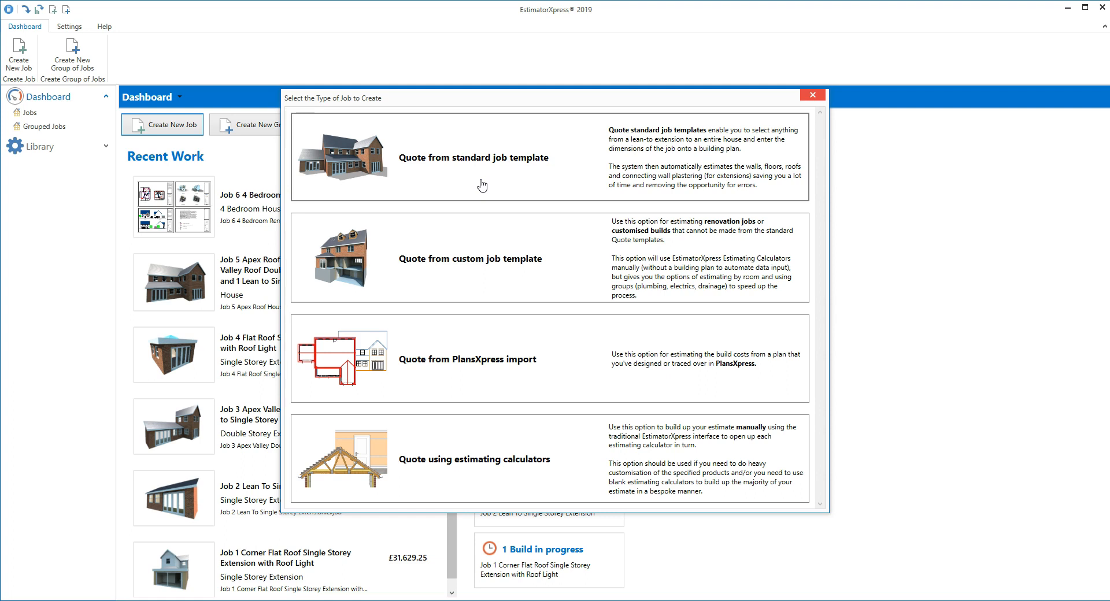
click(471, 254)
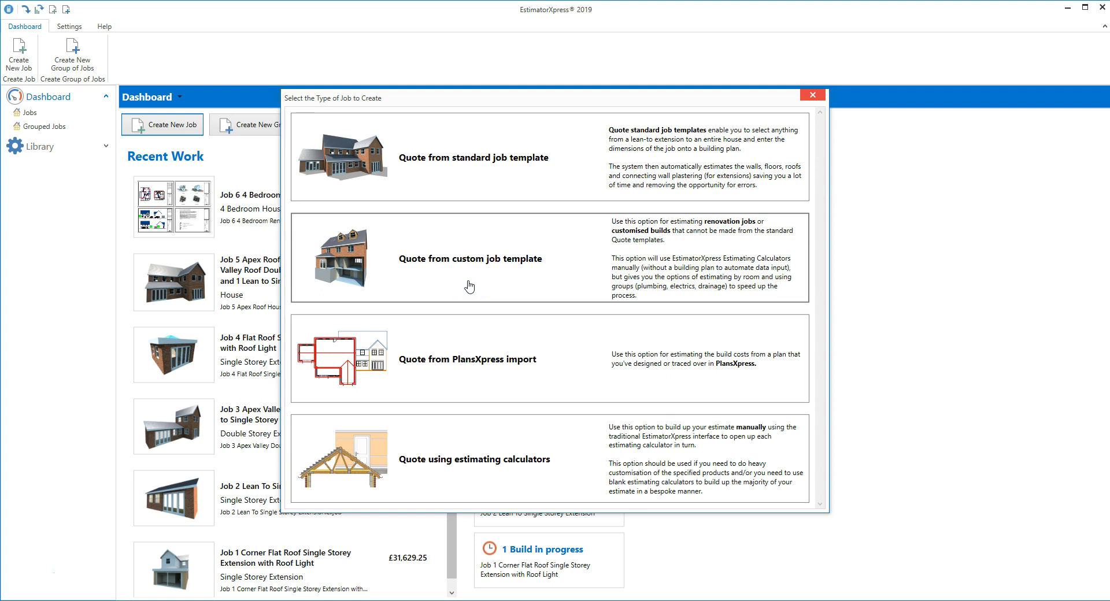
click(452, 370)
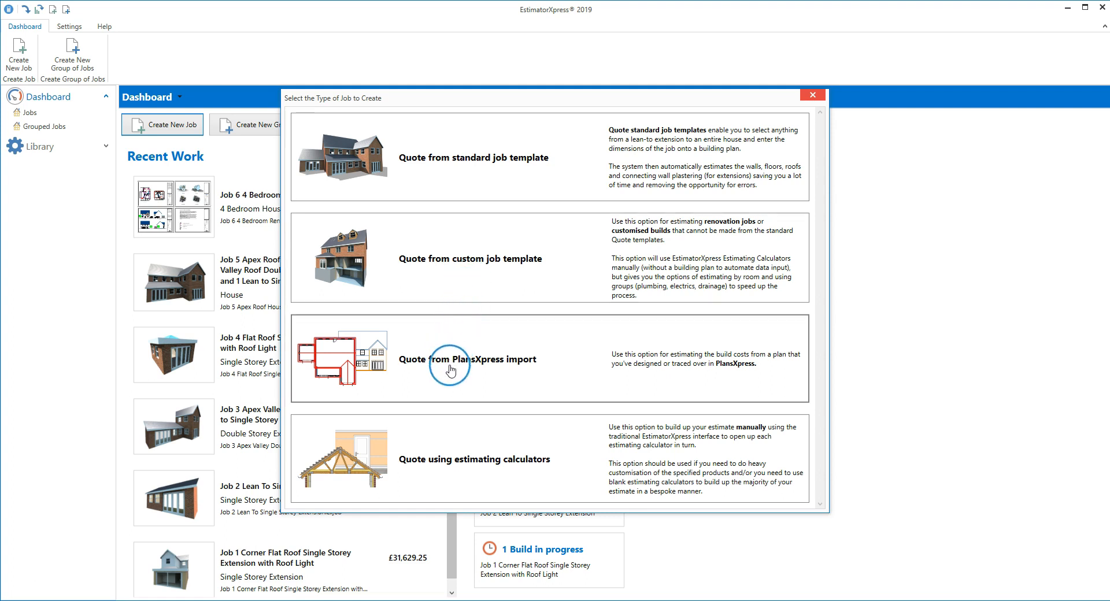
click(434, 451)
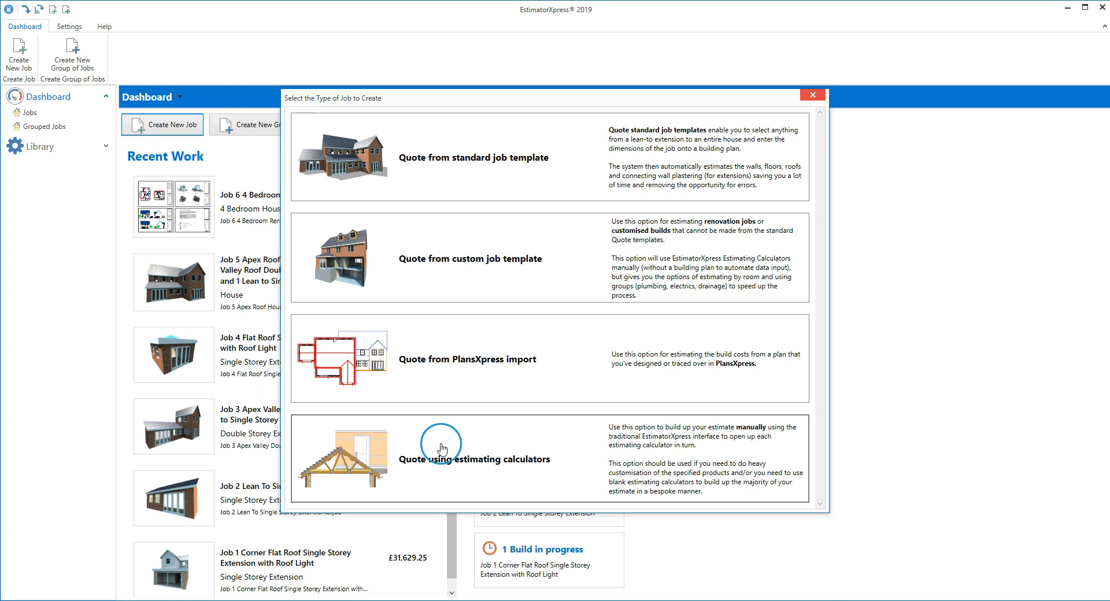
click(475, 189)
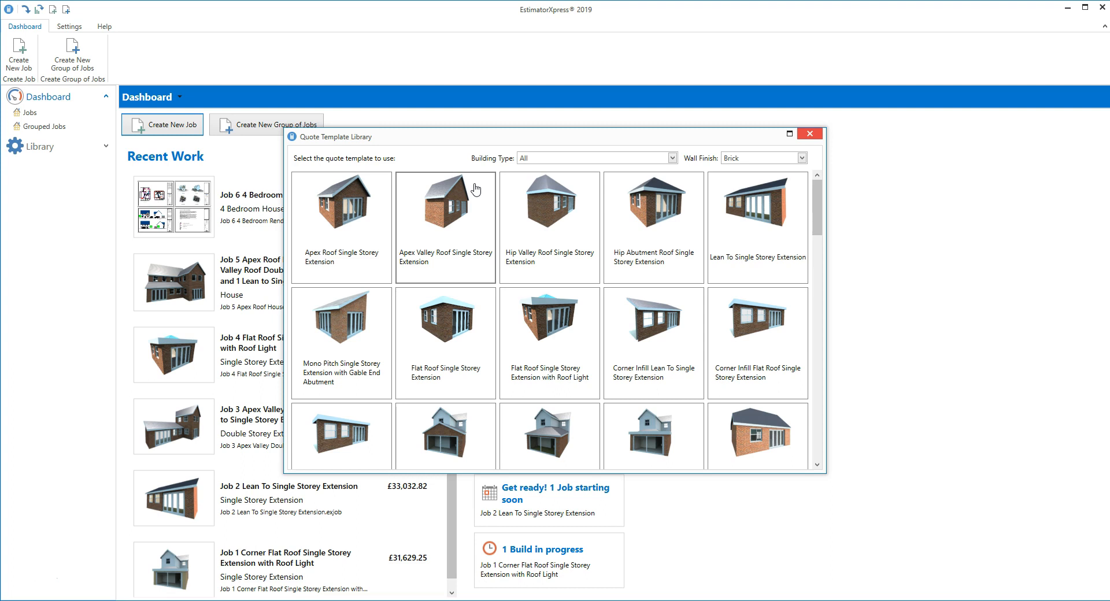
Step: Filter the quote templates to the building type Extension (attaches to existing building)
click(672, 160)
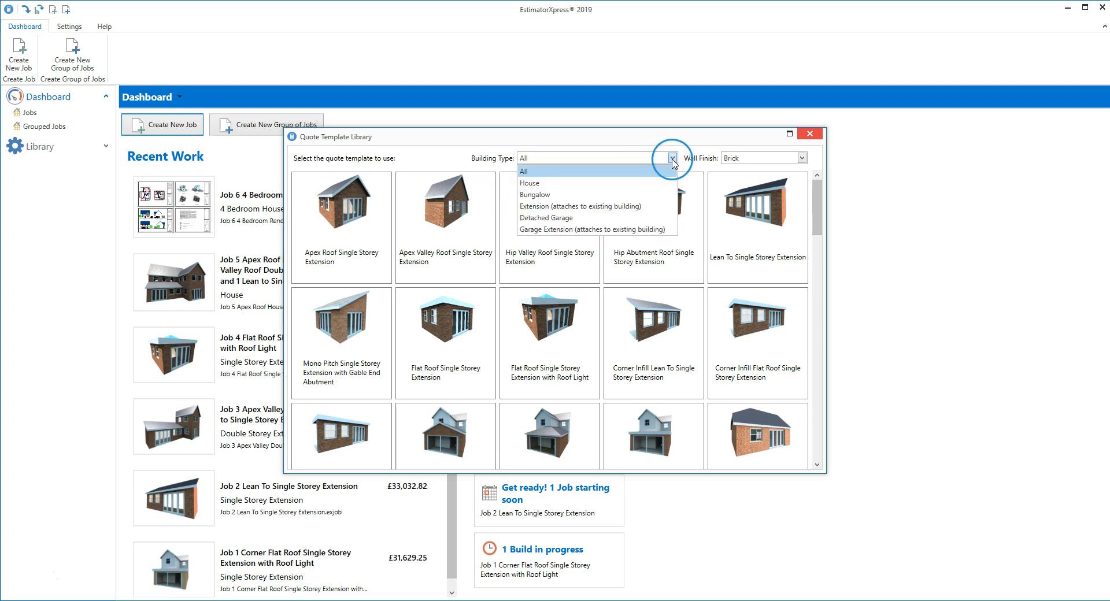
click(662, 207)
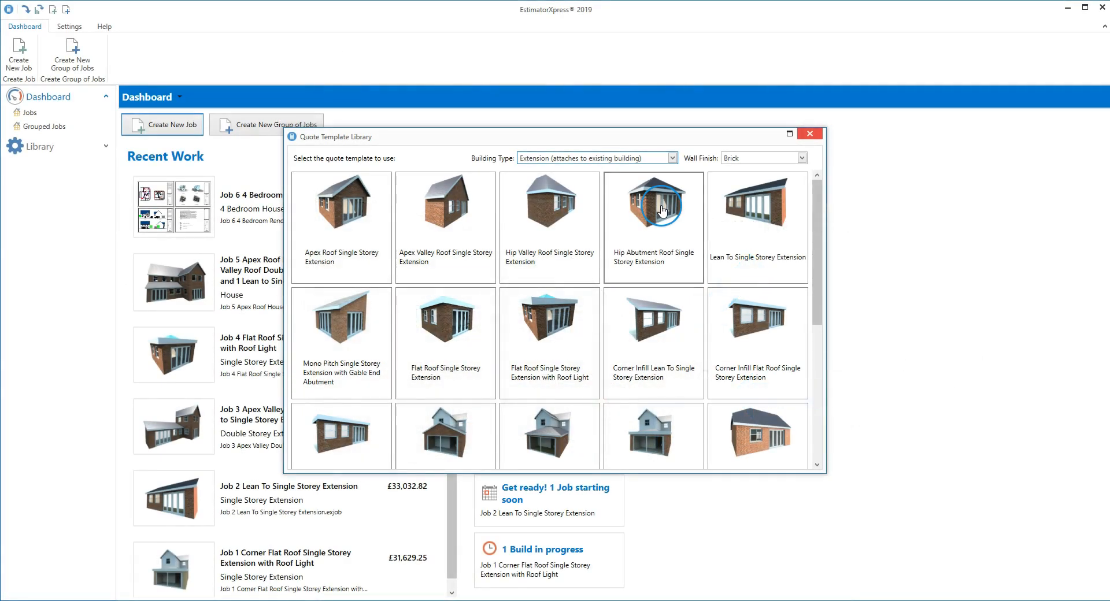
click(674, 203)
Step: Try the Render and Stone wall finishes in the template library and return the finish to Brick
click(803, 160)
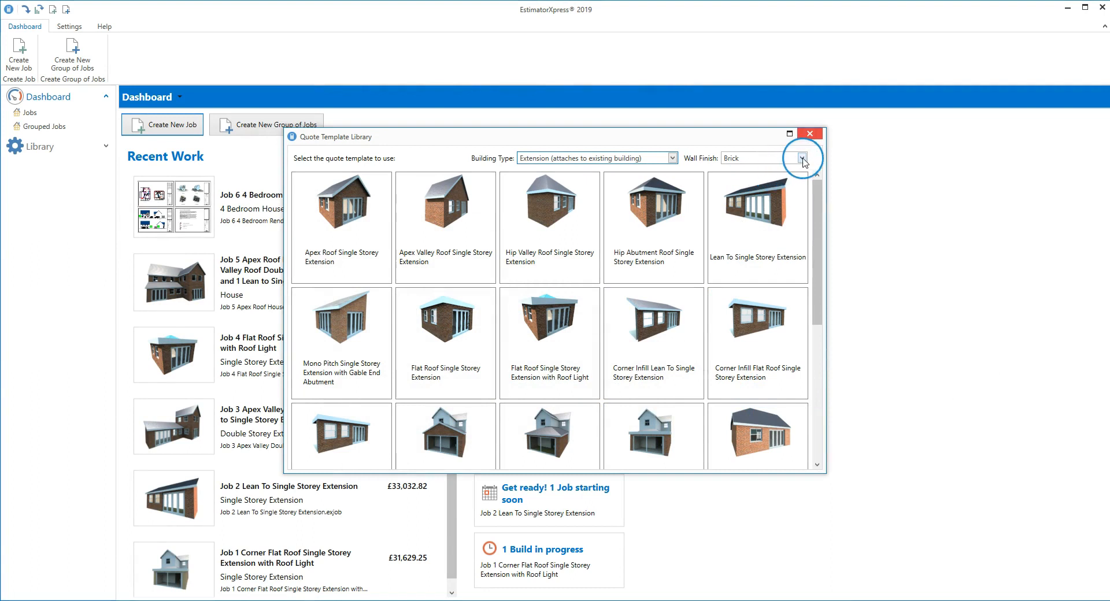
click(795, 185)
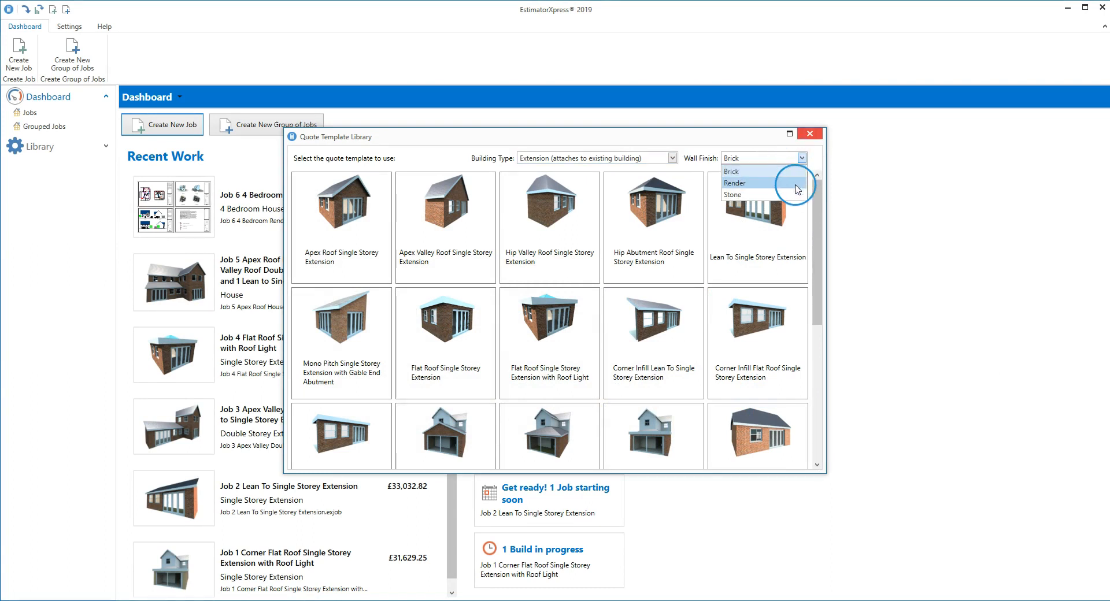
click(802, 158)
click(795, 194)
click(802, 157)
click(801, 173)
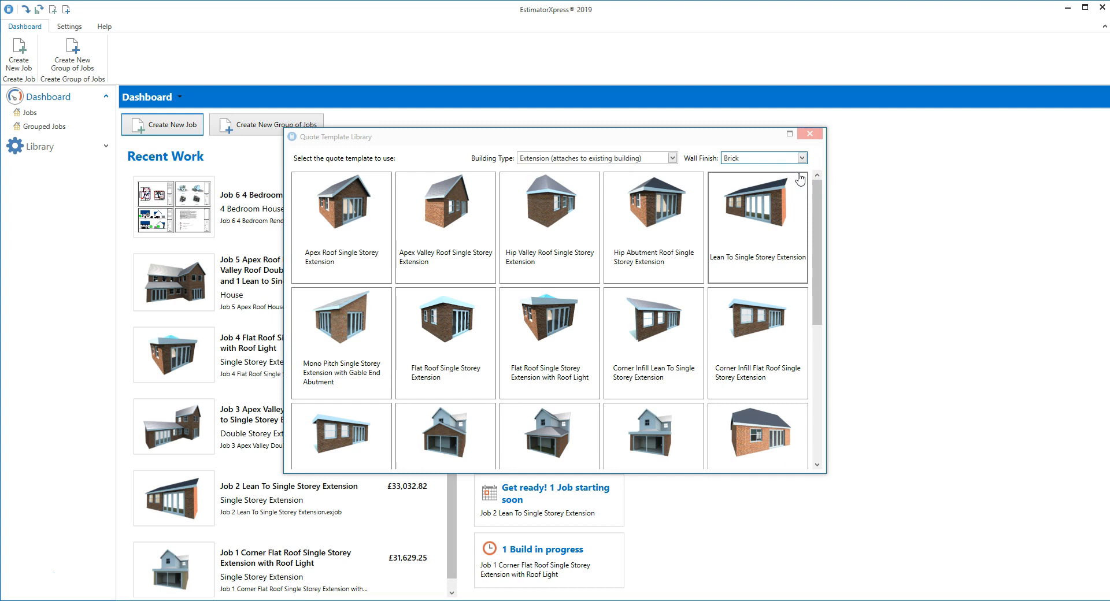
Step: Use the Apex Roof Double Storey Extension template with the Brick and Block with Cut Roof for Extensions build description
drag(817, 209, 818, 297)
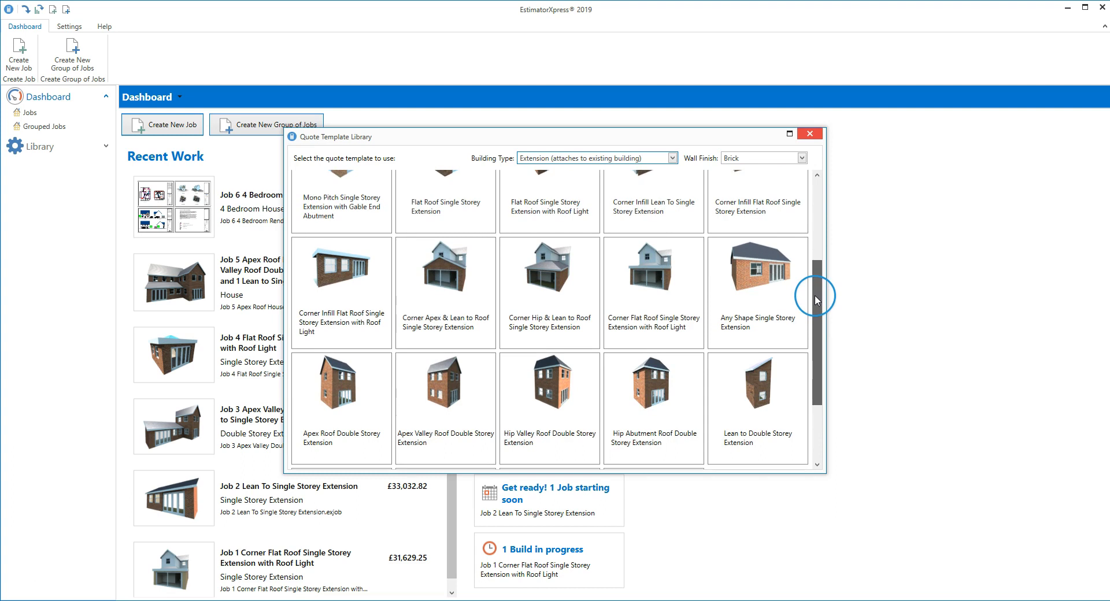
double_click(368, 421)
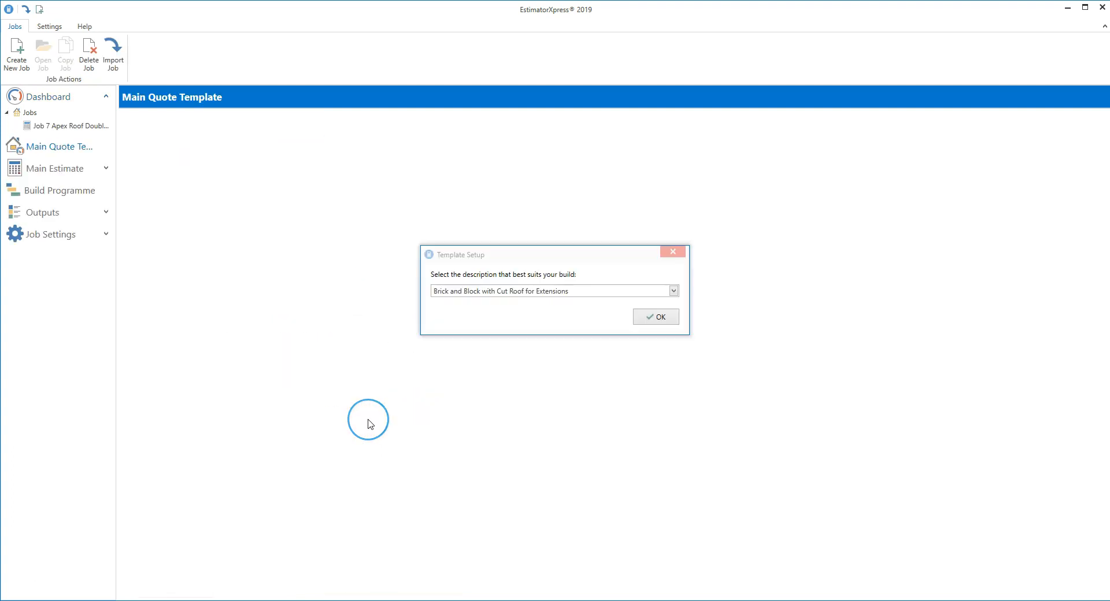
click(673, 291)
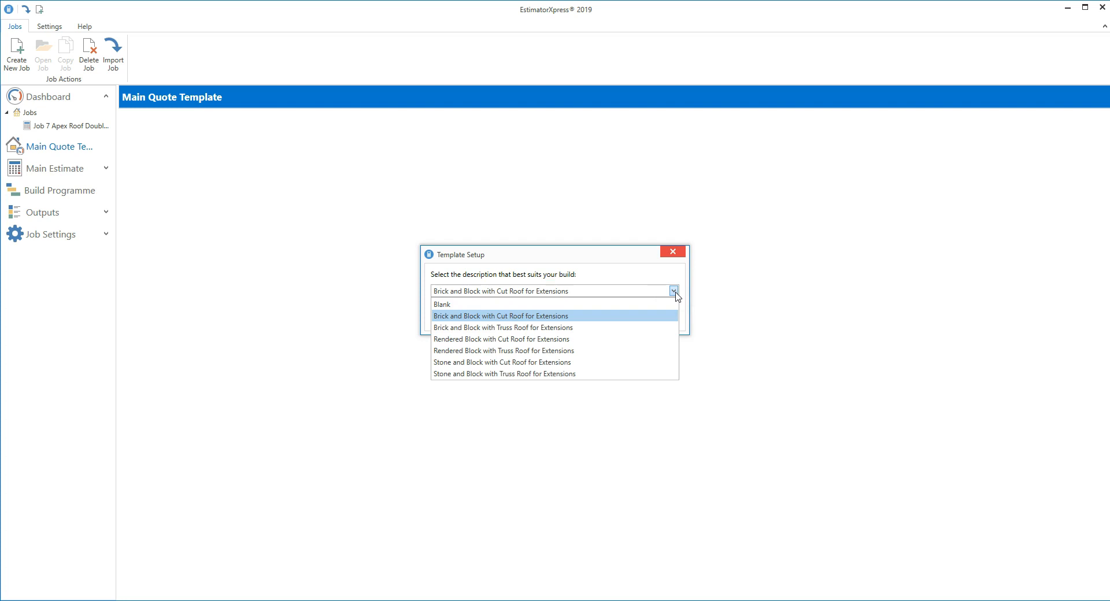
click(658, 315)
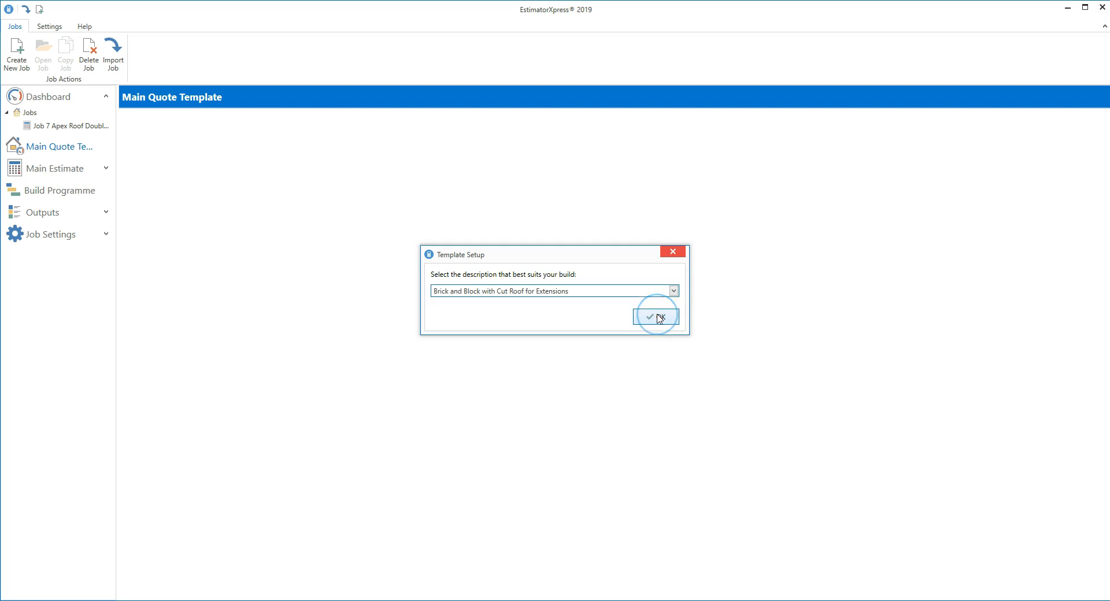
click(659, 318)
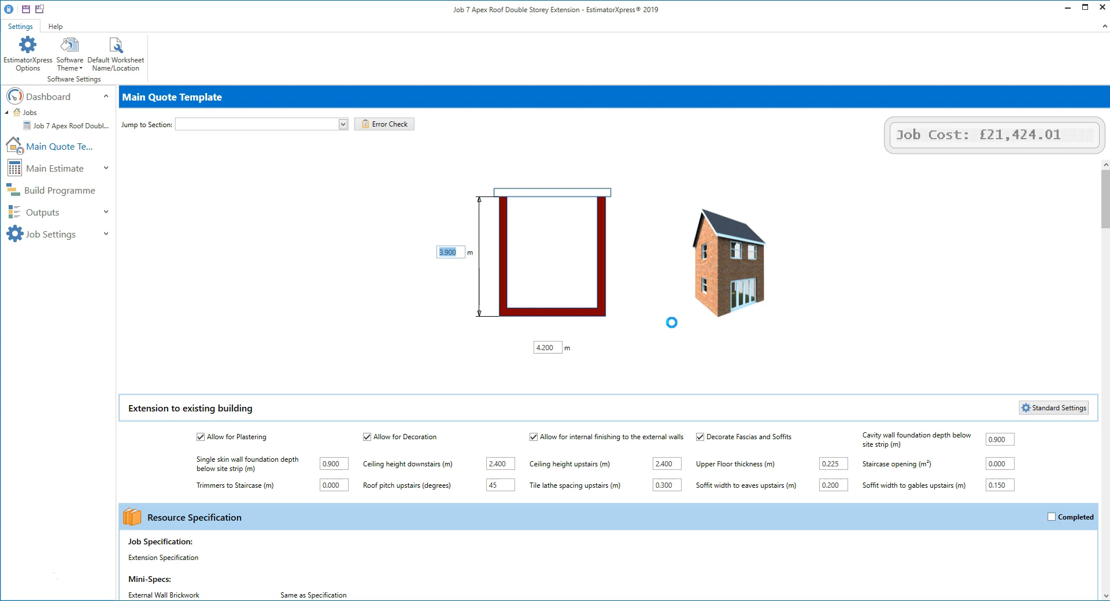
Step: Set the extension plan's projection to 5 m and its width to 4.5 m
text(5)
key(Tab)
text(4.5)
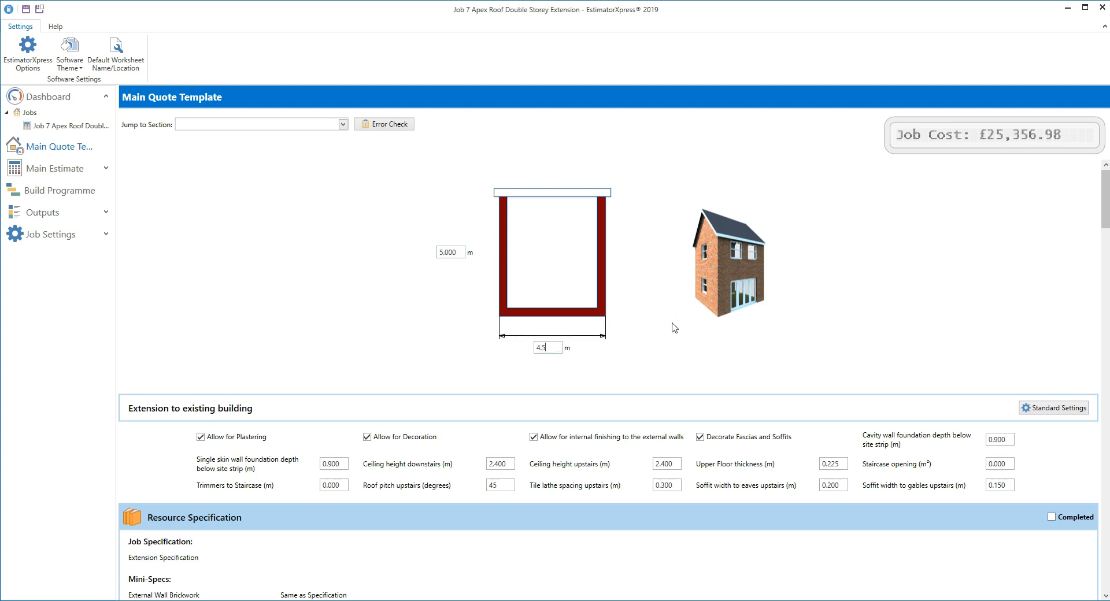
click(672, 325)
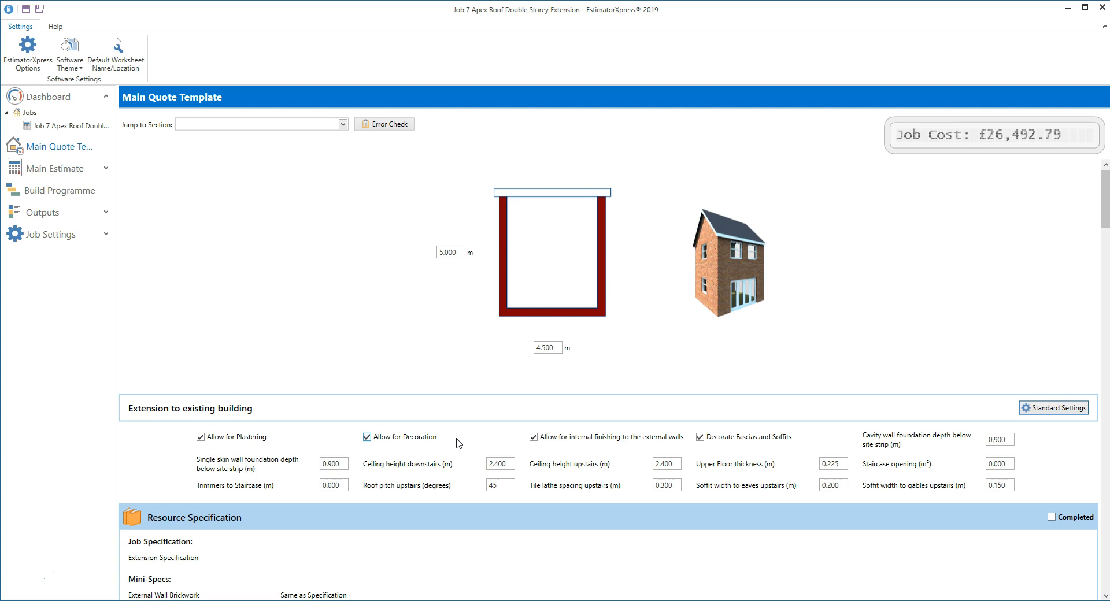
Step: Exclude decoration of fascias and soffits and set the cavity wall foundation depth below site strip to 1.2 m
click(701, 442)
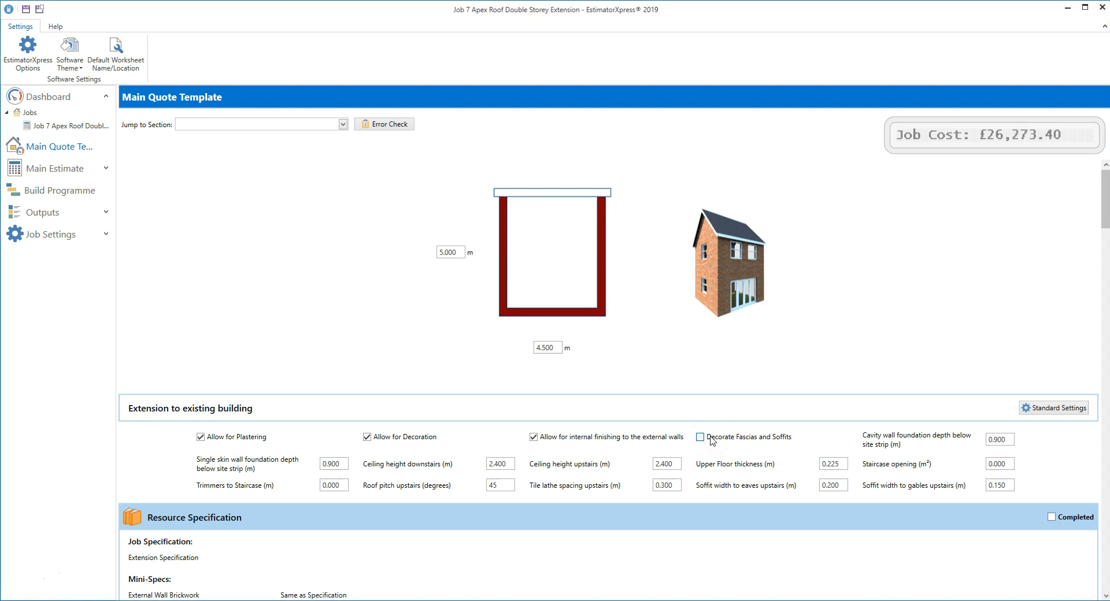
click(998, 440)
text(1.2)
click(932, 453)
Step: Step through the remaining extension values, such as ceiling heights, roof pitch, floor thickness and soffit widths, to check them
key(Tab)
key(Tab)
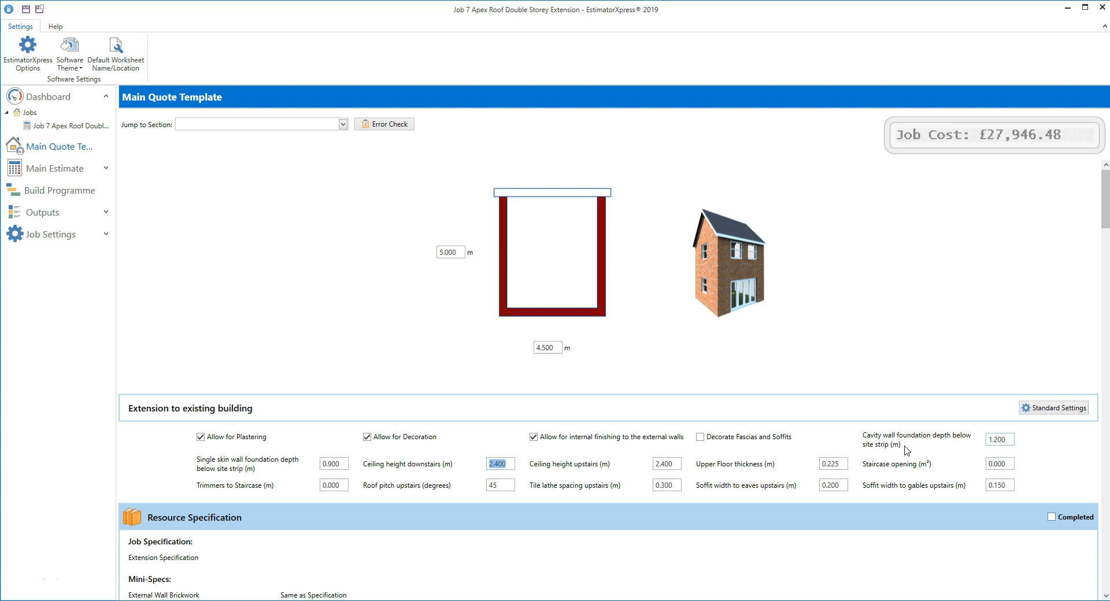
key(Tab)
key(Tab)
key(Tab)
key(Tab)
key(Tab)
key(Tab)
key(Tab)
key(Tab)
Step: Review the Floors and Foundations standard settings, including the plank and strutting depth, and accept them as they are
click(1063, 408)
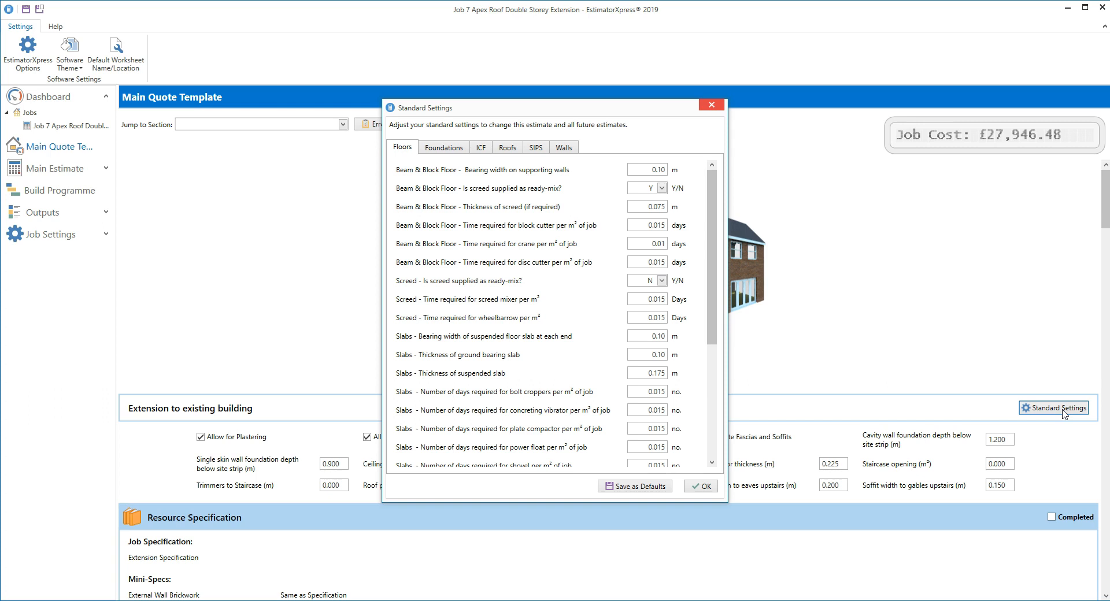
key(Tab)
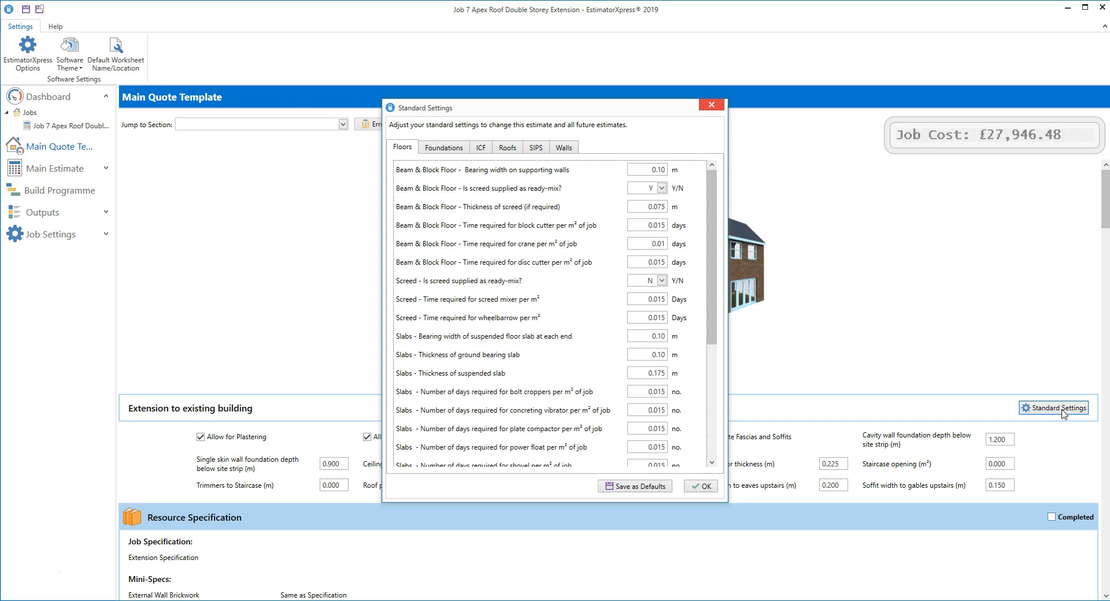
click(1063, 411)
click(762, 347)
click(444, 151)
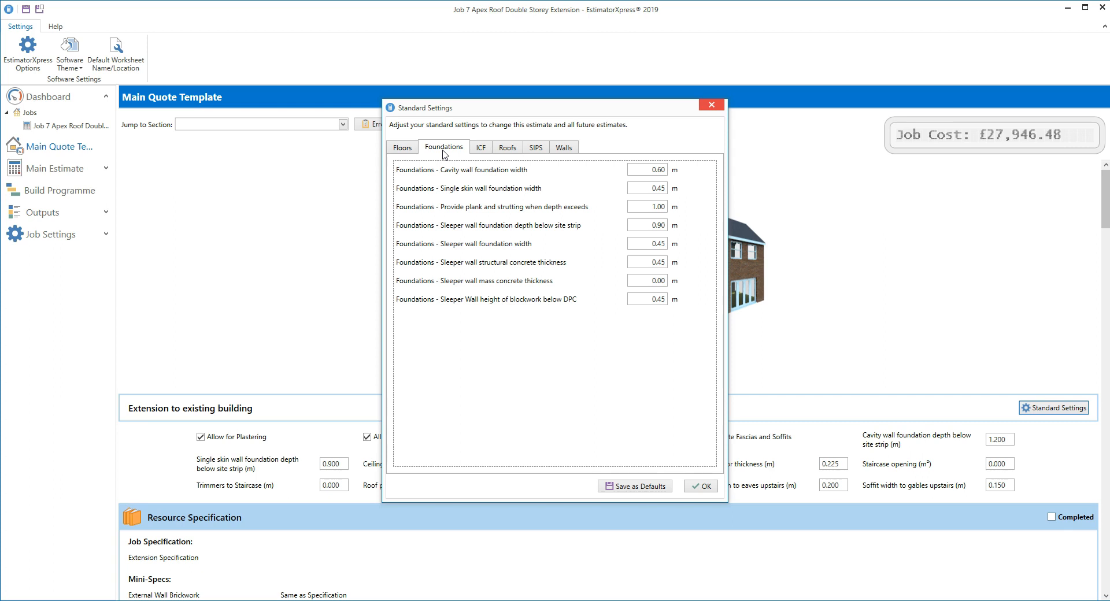
click(655, 207)
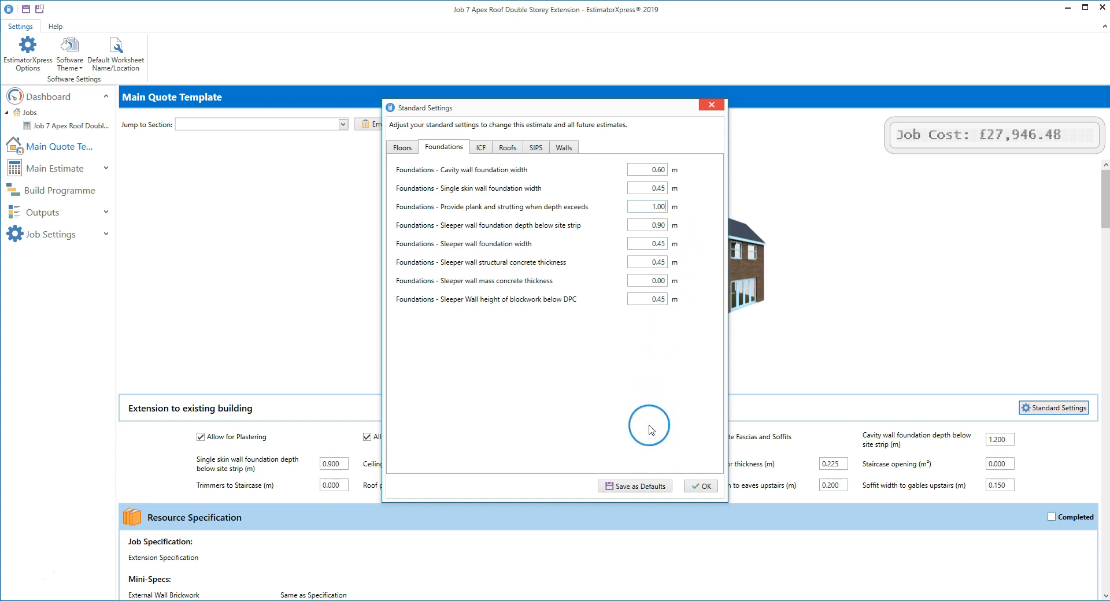
click(643, 489)
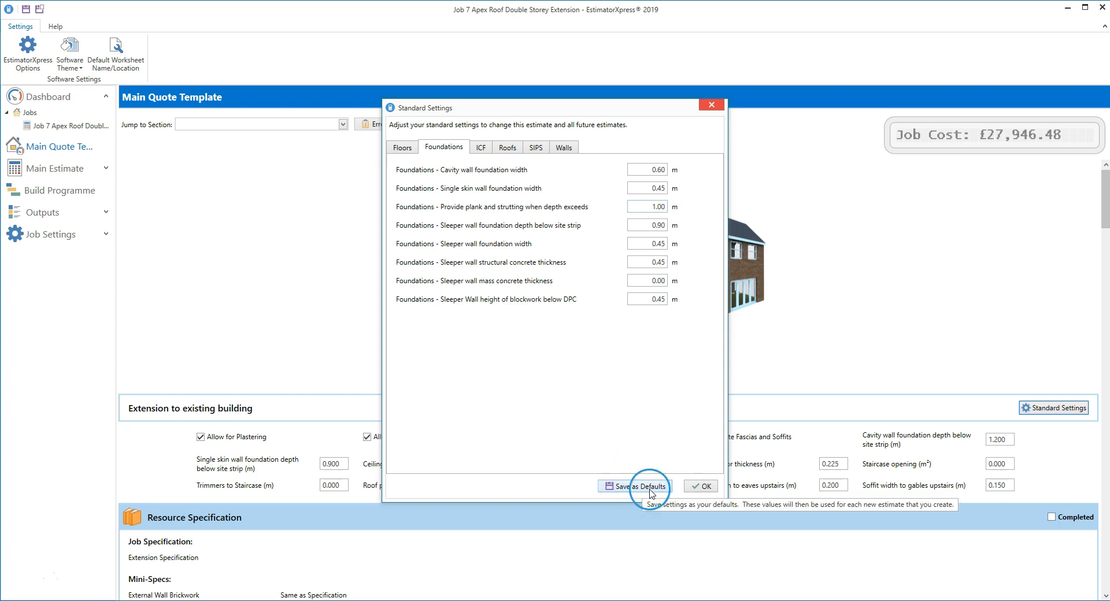
click(702, 487)
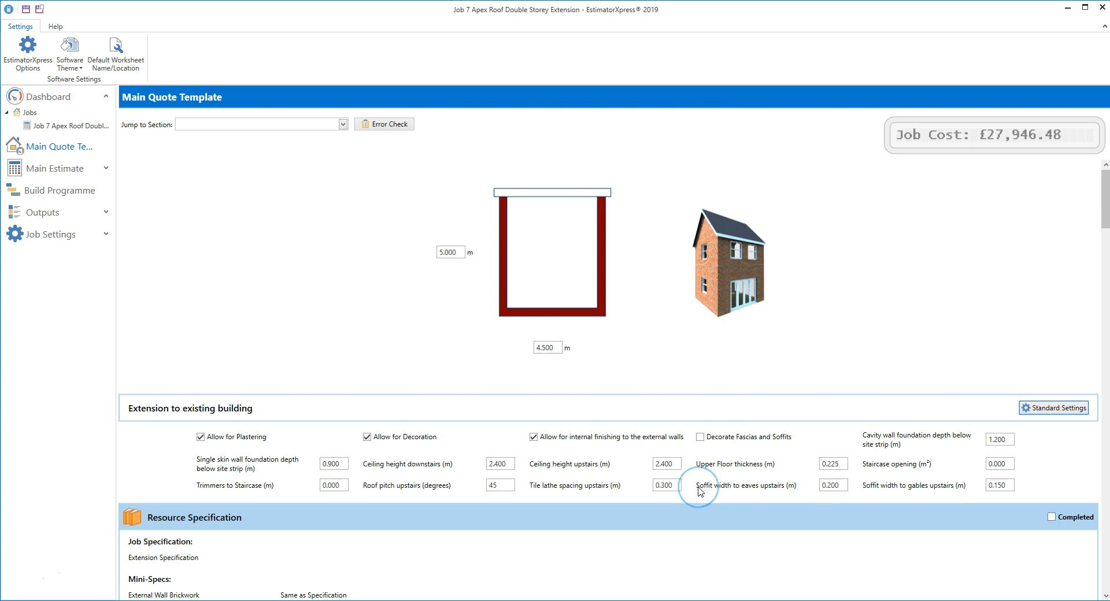
Step: In the job's mini-specs, choose 75p Facing Brick for Extension or Renovation for external brickwork and Pantile for Extension or Renovation for roof tiling
scroll(702, 488, down, 3)
scroll(700, 492, down, 9)
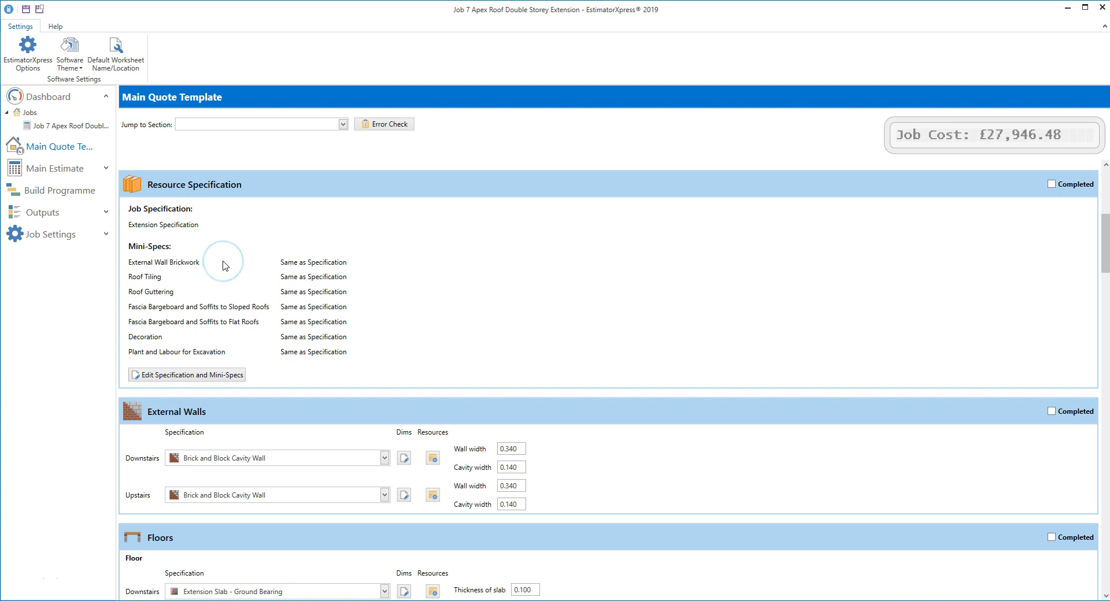
click(185, 377)
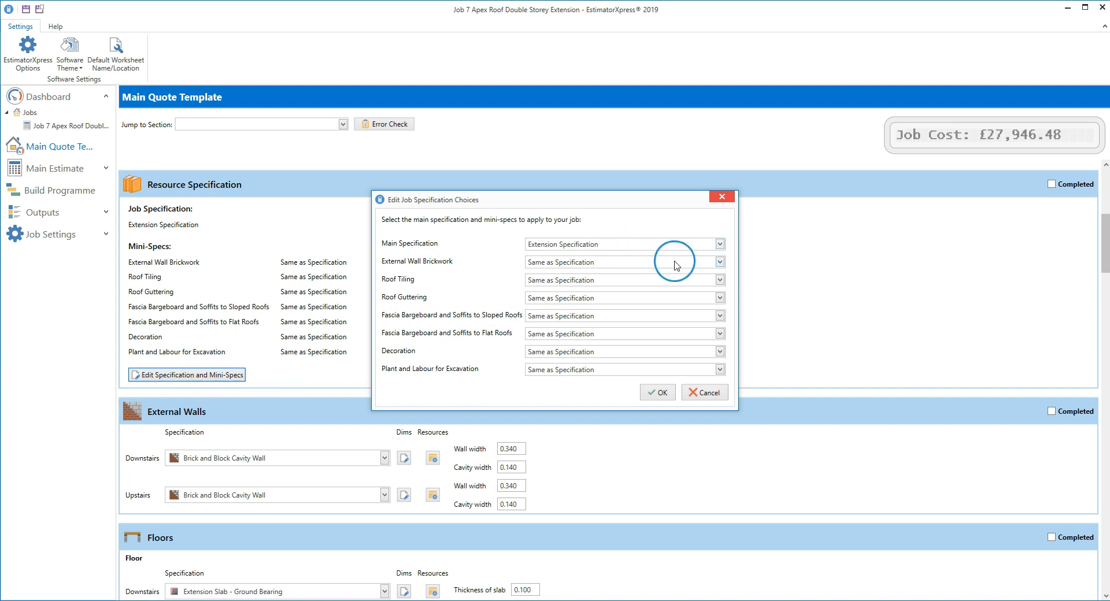
click(720, 262)
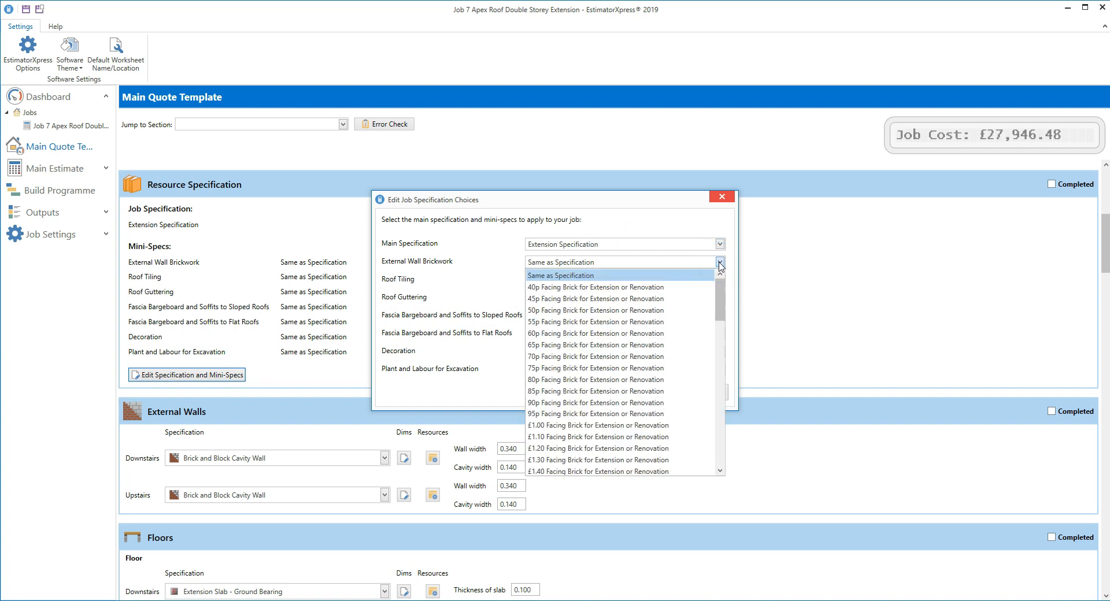
click(656, 368)
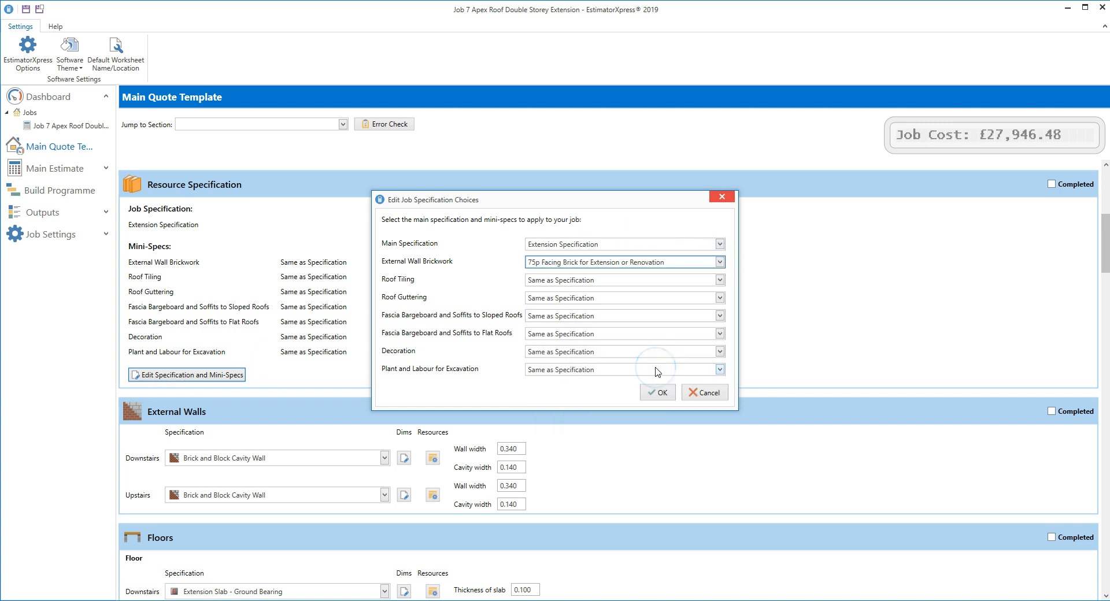
click(720, 280)
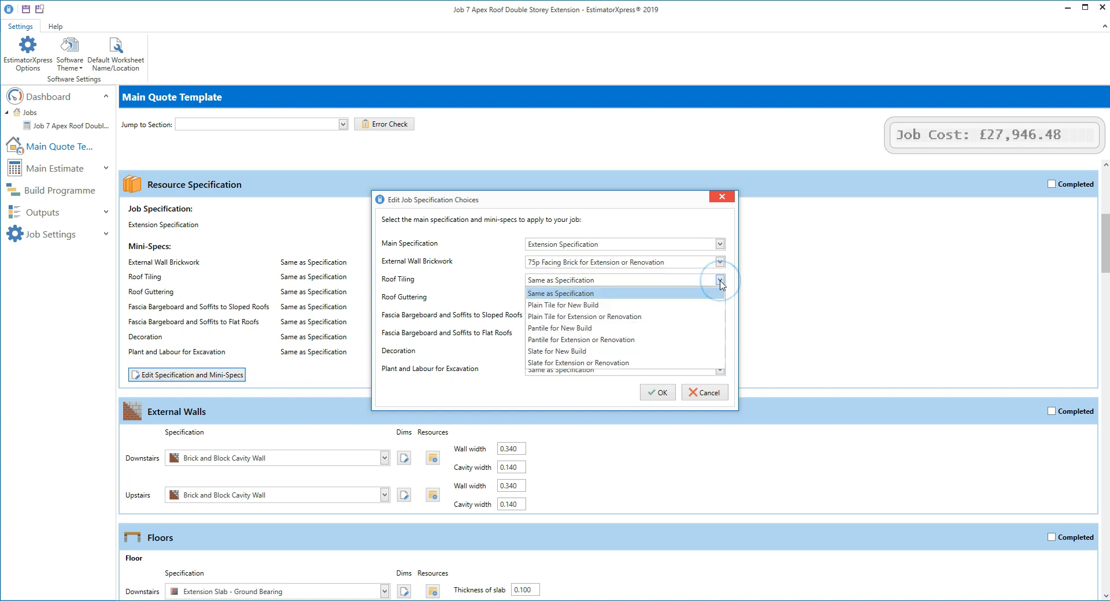
click(660, 341)
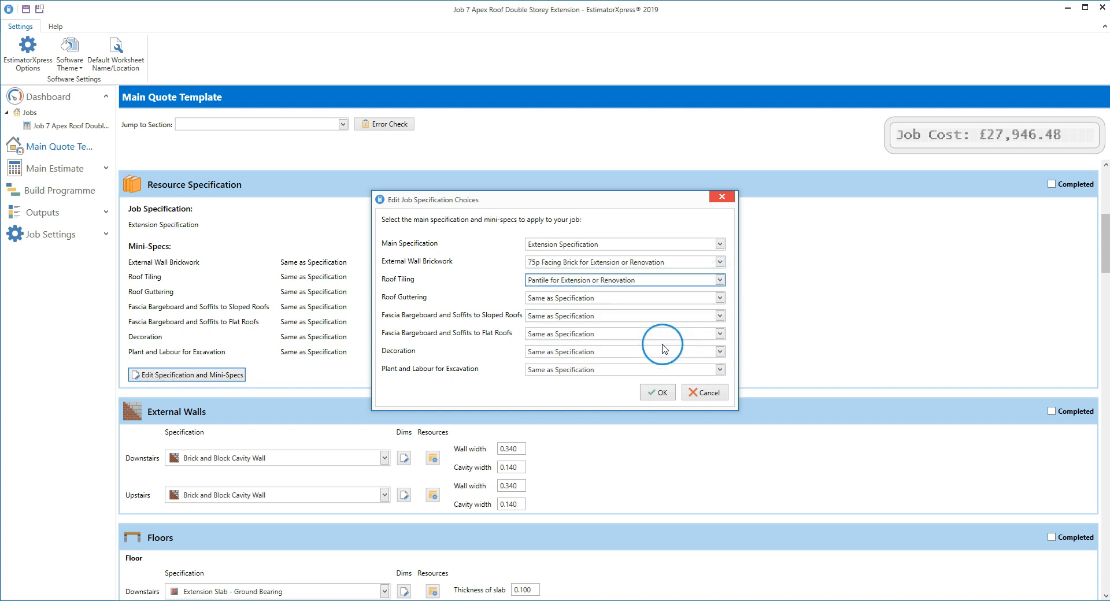
Step: Set roof guttering to Plastic Half Round Gutter 112mm to 68mm Downpipe and sloped-roof fascias to uPVC Fascia Bargeboard and Soffits
click(721, 299)
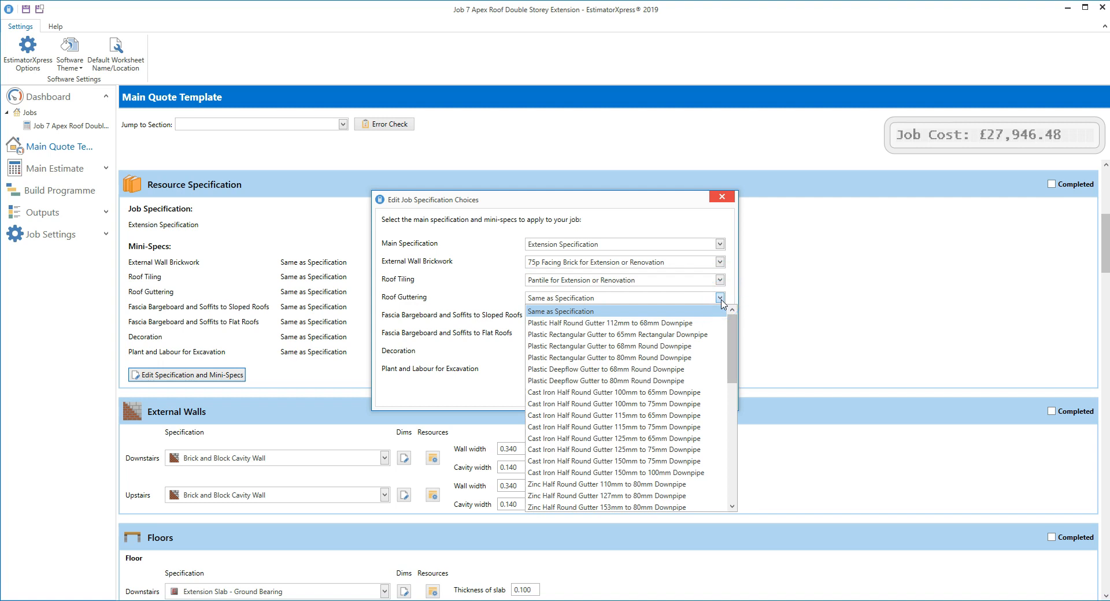
click(712, 322)
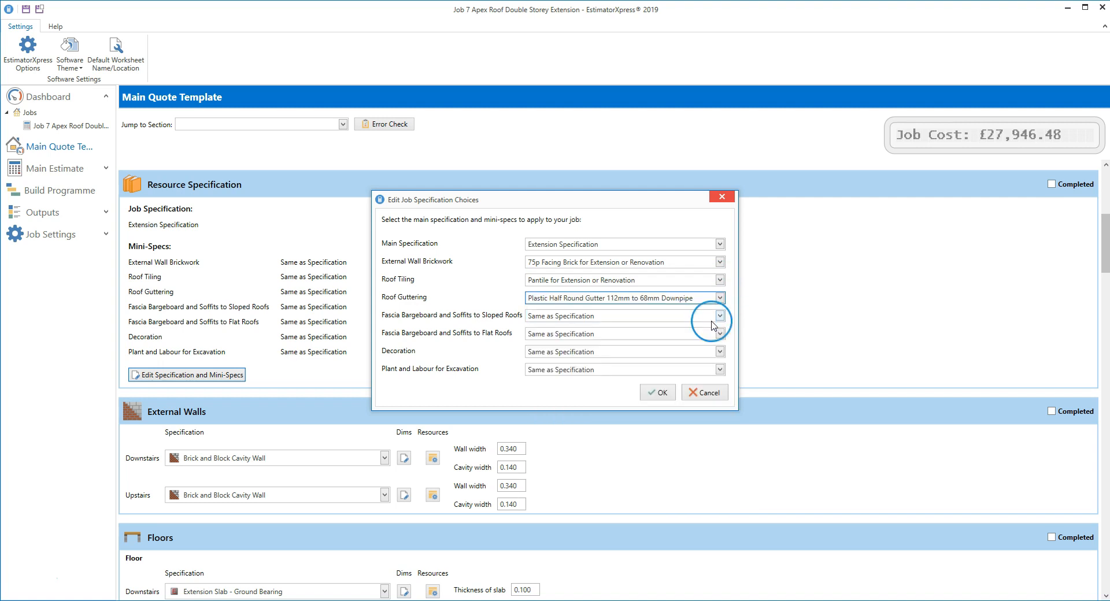
click(720, 316)
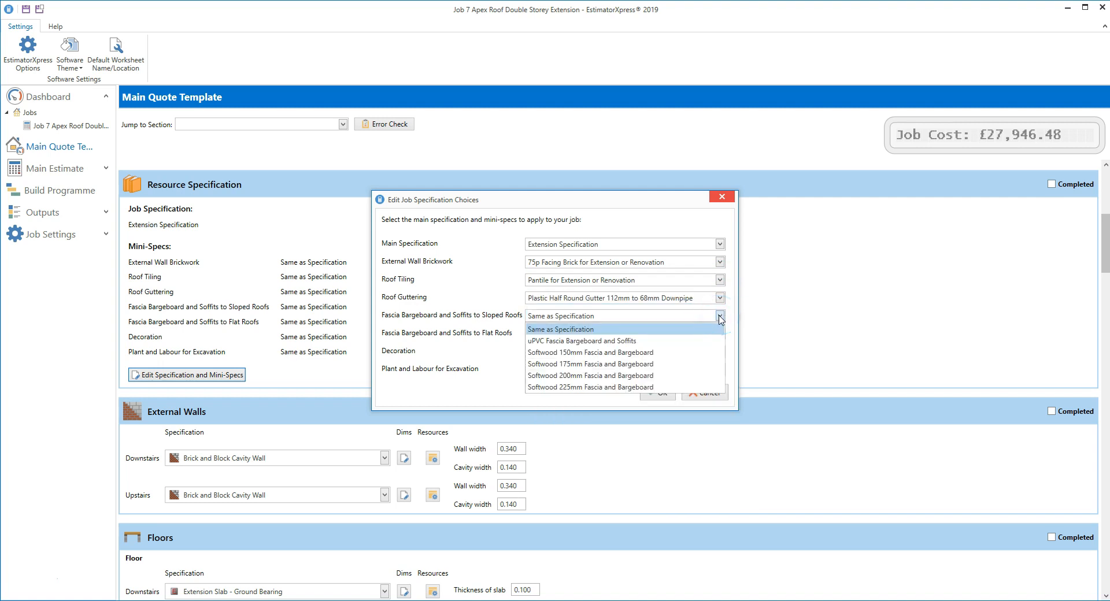
click(712, 341)
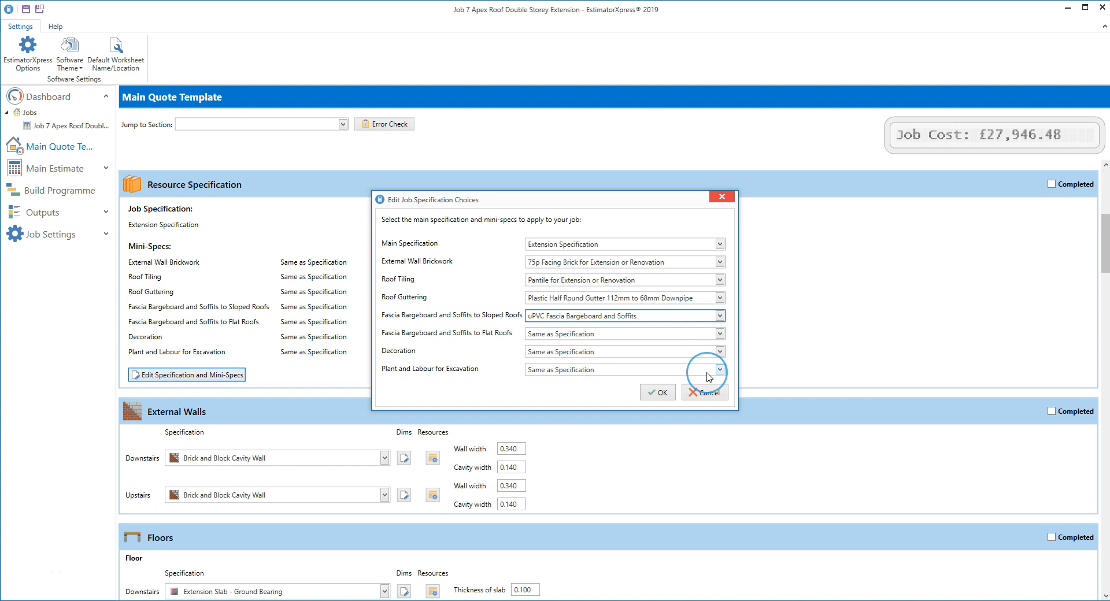
Step: Apply the chosen specification and mini-specs to the job and complete the recalculation
click(657, 393)
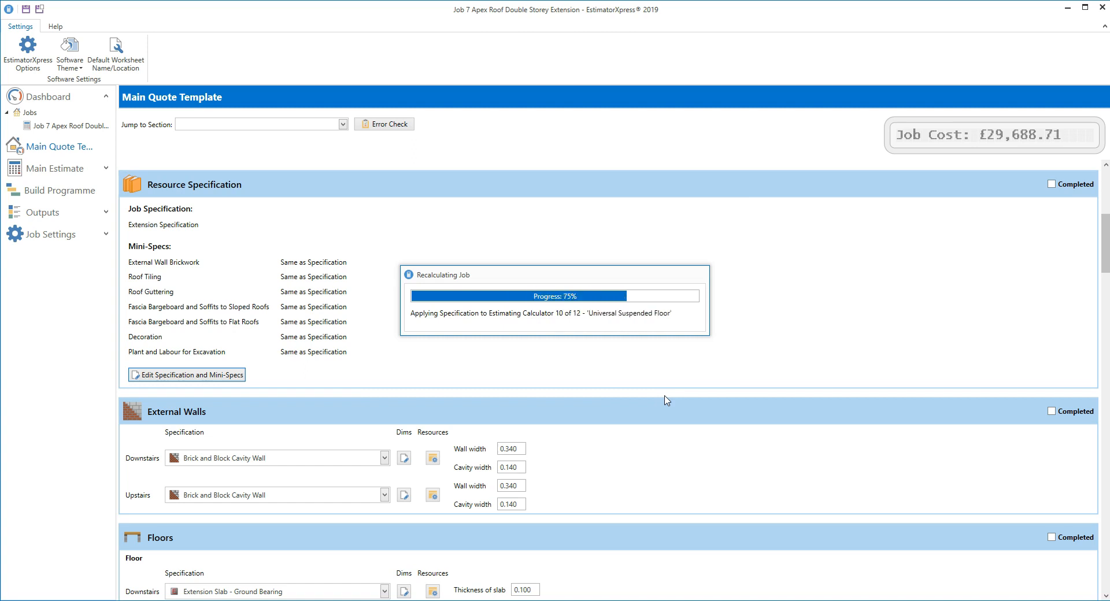
click(663, 398)
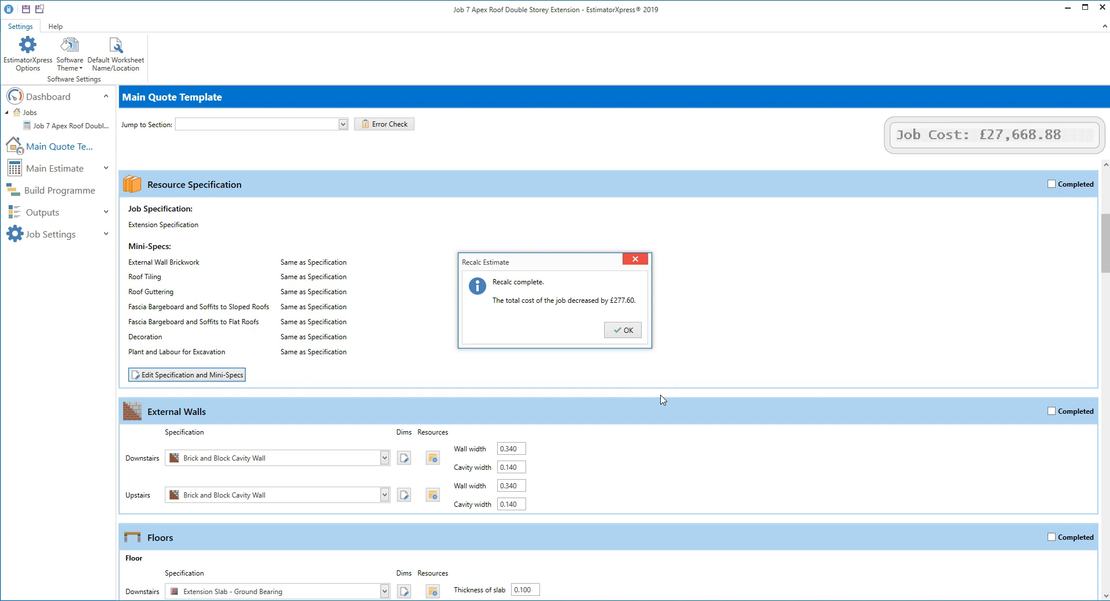
click(624, 330)
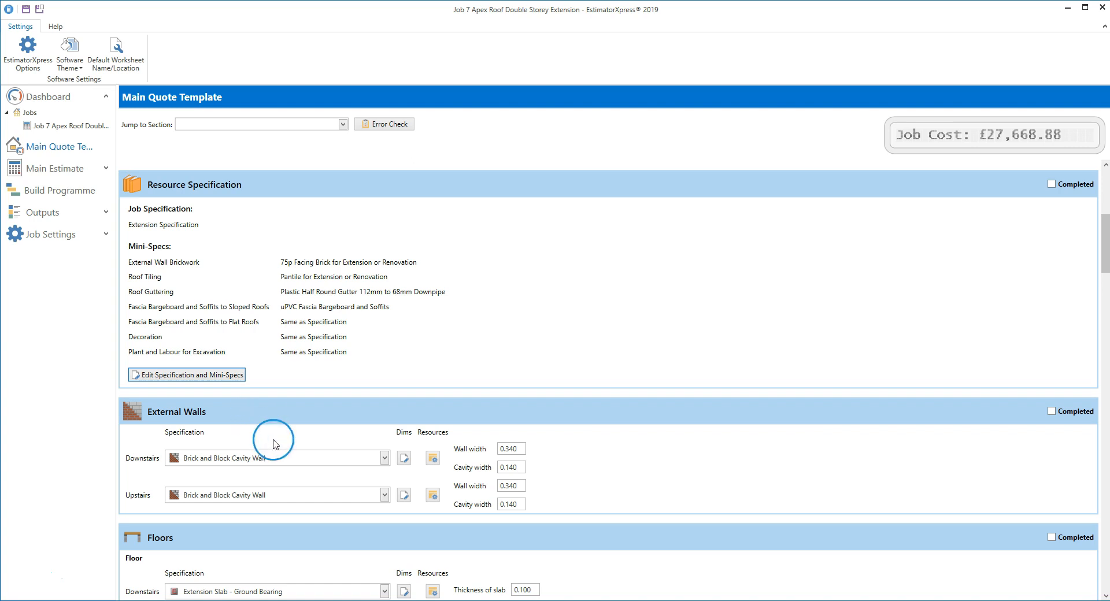
Step: Change the upstairs external walls to External Cavity Block Wall, with wall width 0.340 and cavity width 0.140
click(385, 495)
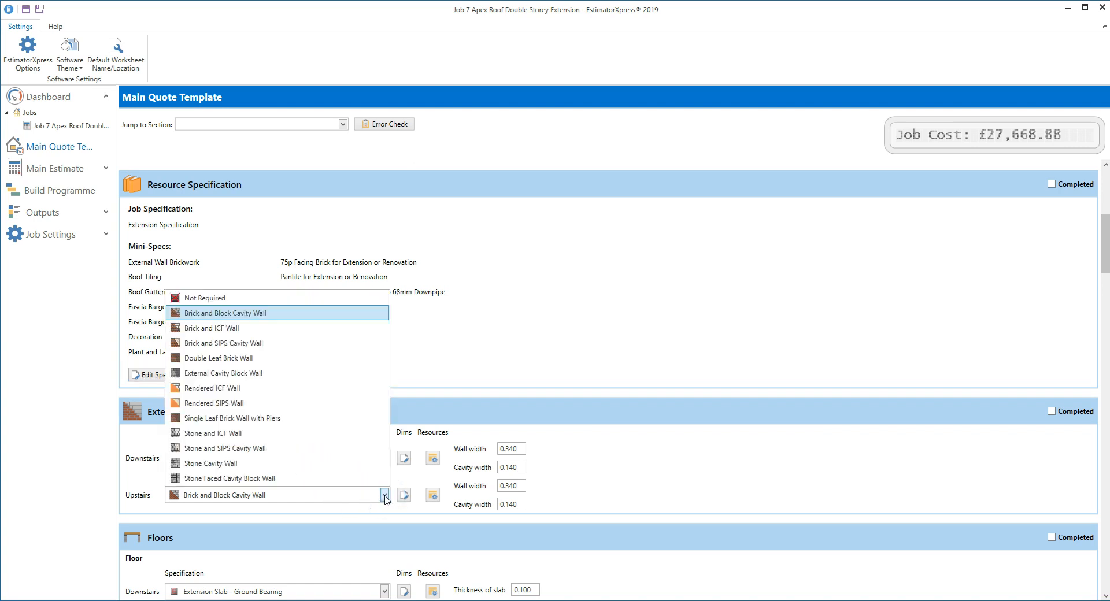
click(312, 373)
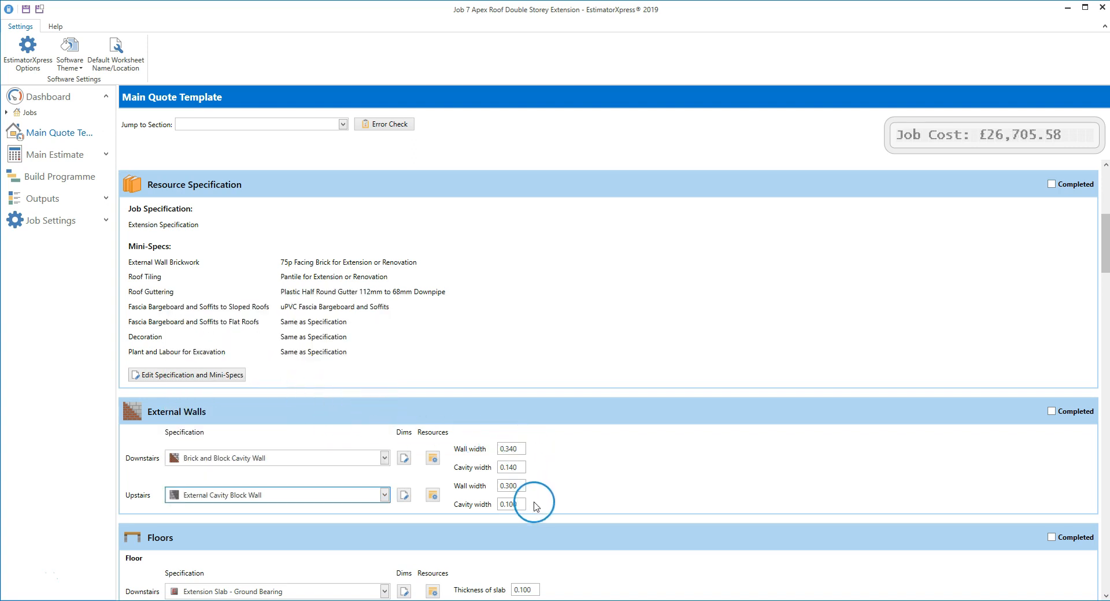
click(520, 486)
key(BackSpace)
key(BackSpace)
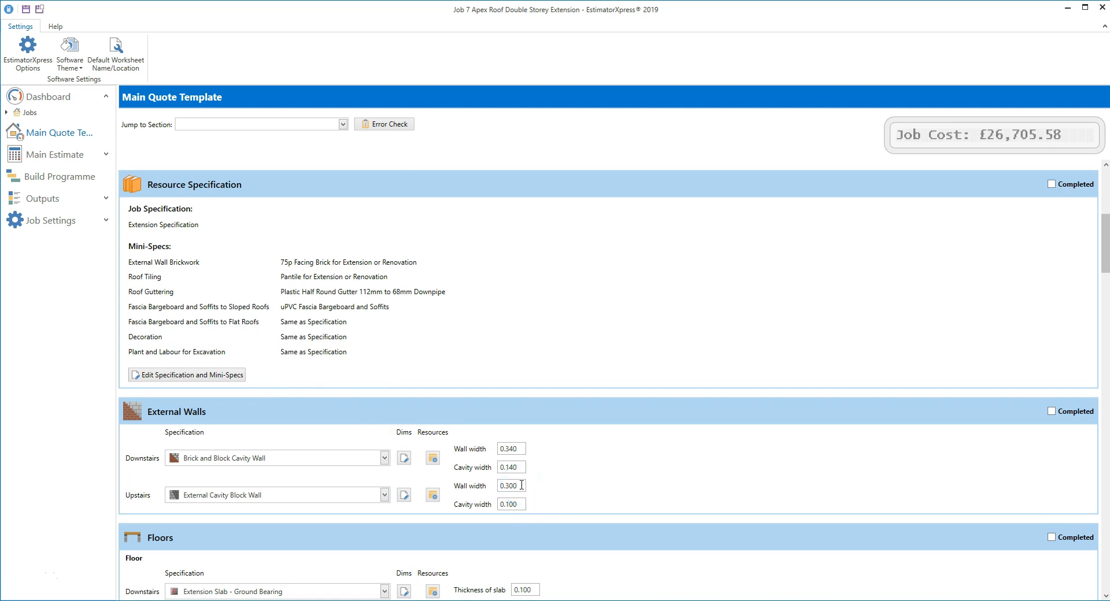
text(40)
key(Tab)
text(0.140)
Step: Review the wall dimensions and foundation details in the downstairs walls' dimensions
click(404, 459)
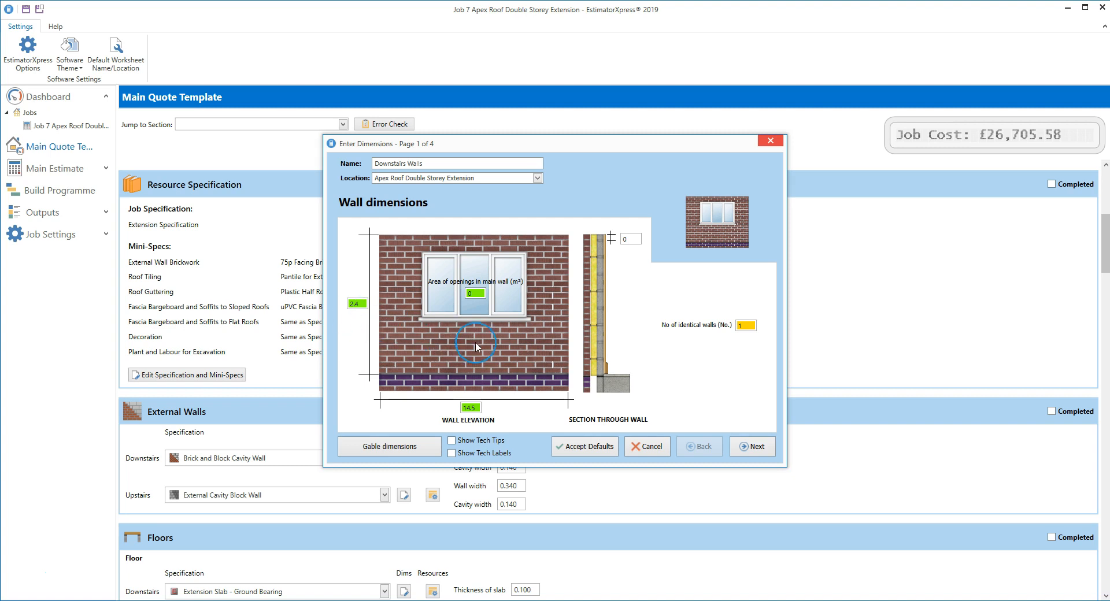
click(745, 325)
click(768, 451)
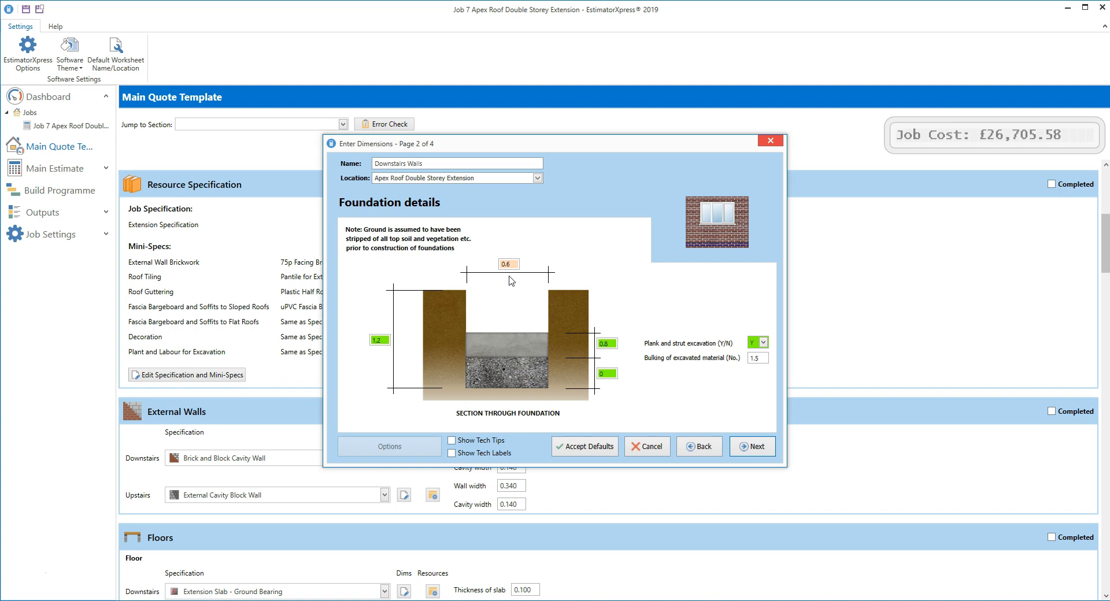
mouse_move(515, 265)
click(754, 447)
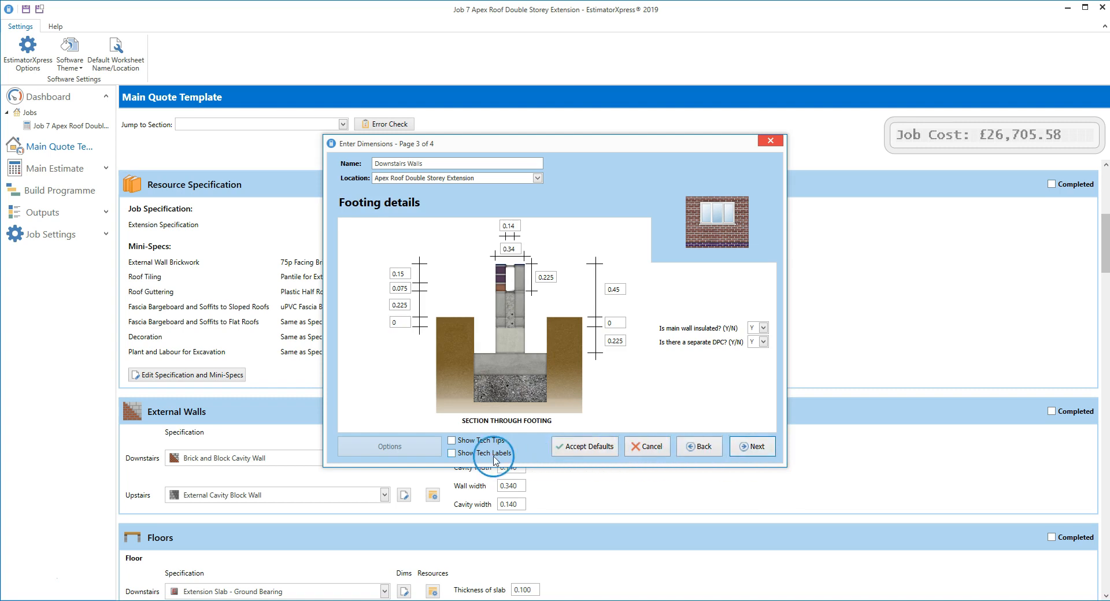
Step: Show the tech labels and tech tips on the footing details and read the tip for the cavity width below ground
click(452, 454)
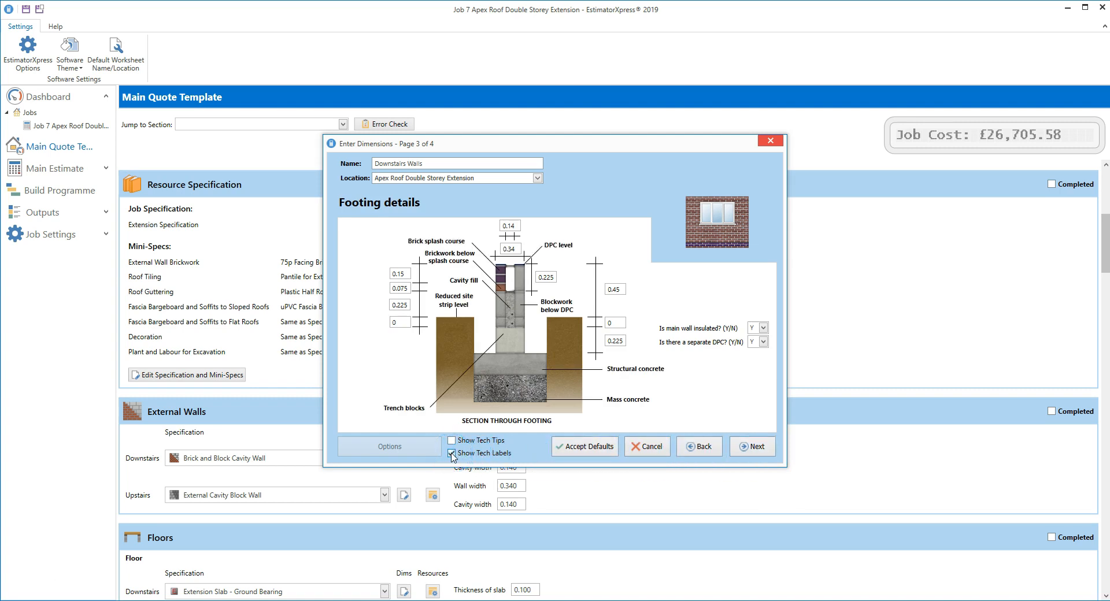
click(452, 441)
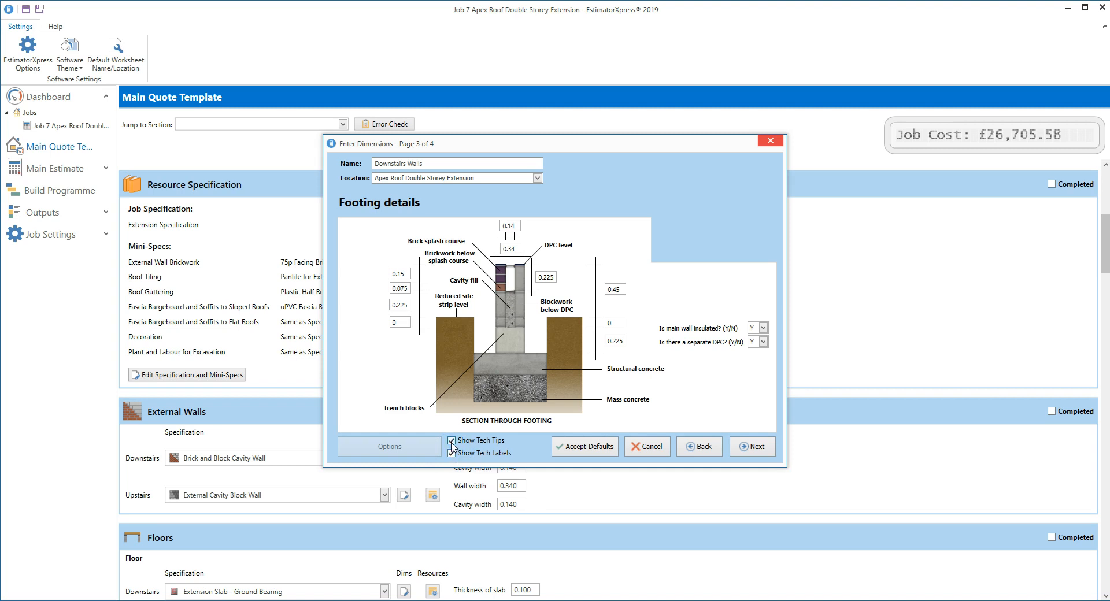
click(519, 226)
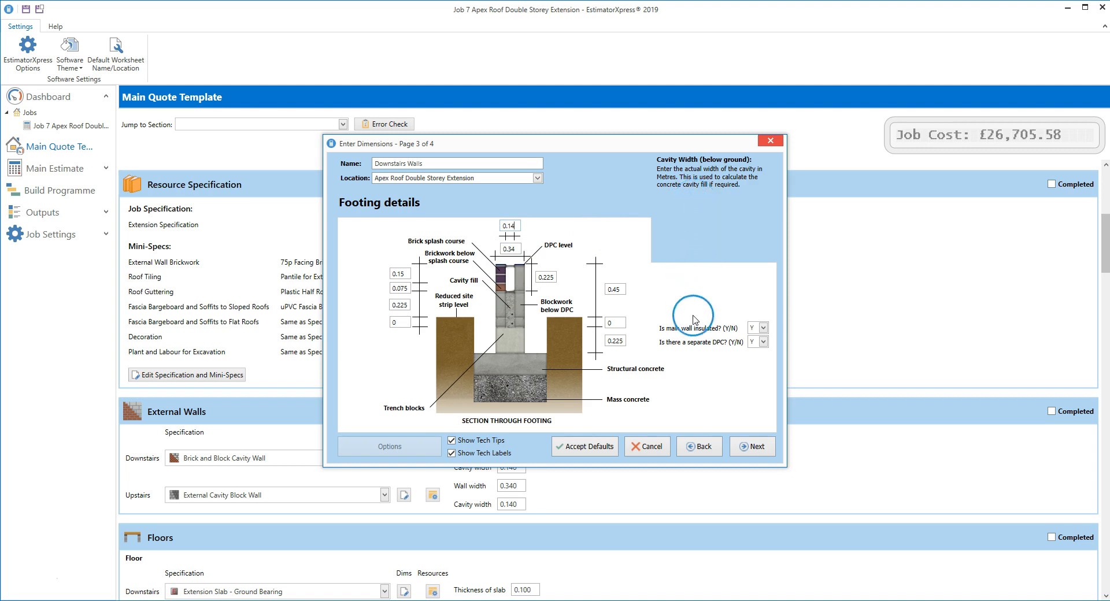
Step: Finish the downstairs walls' dimensions with the plastering and decoration settings as they are, and mark External Walls as completed
click(755, 447)
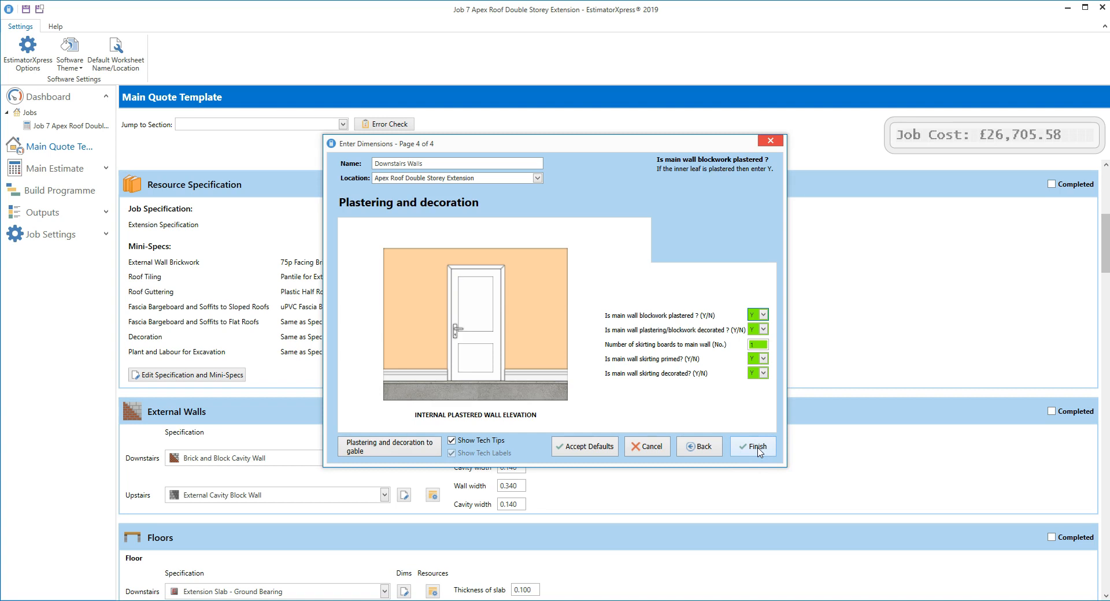
click(758, 449)
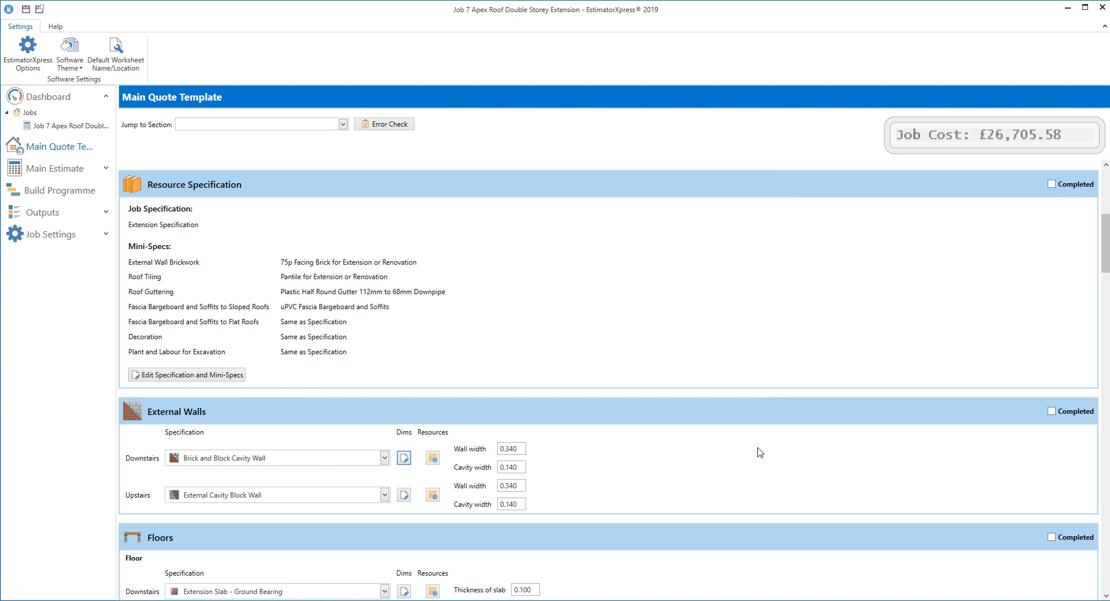
click(1051, 411)
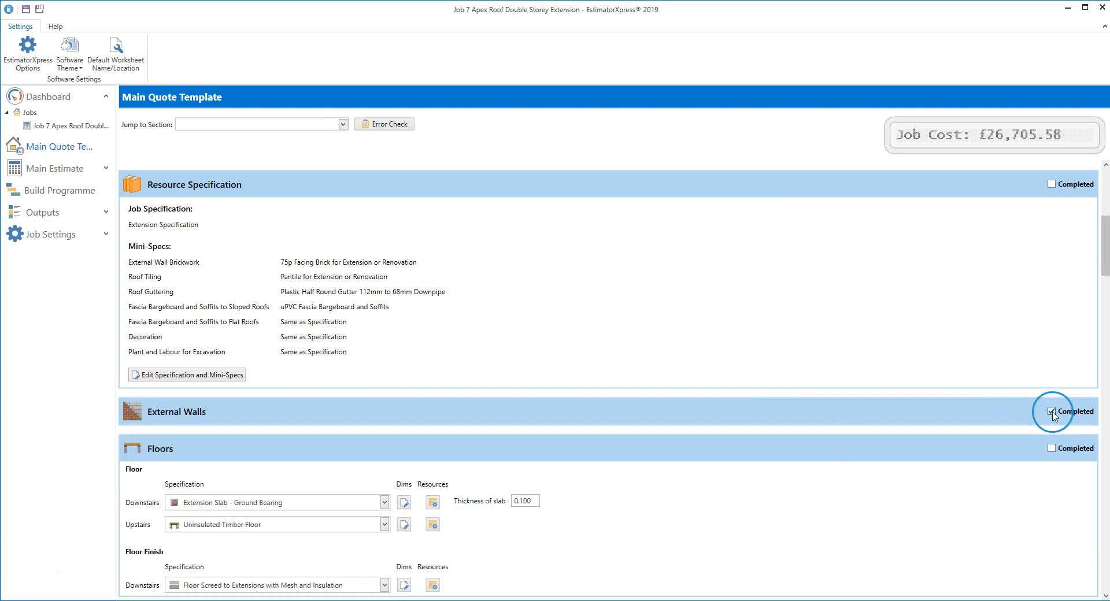
Step: In the Floors section, set the upstairs floor to Insulated Timber Floor and the downstairs slab thickness to 0.150
scroll(1055, 416, down, 5)
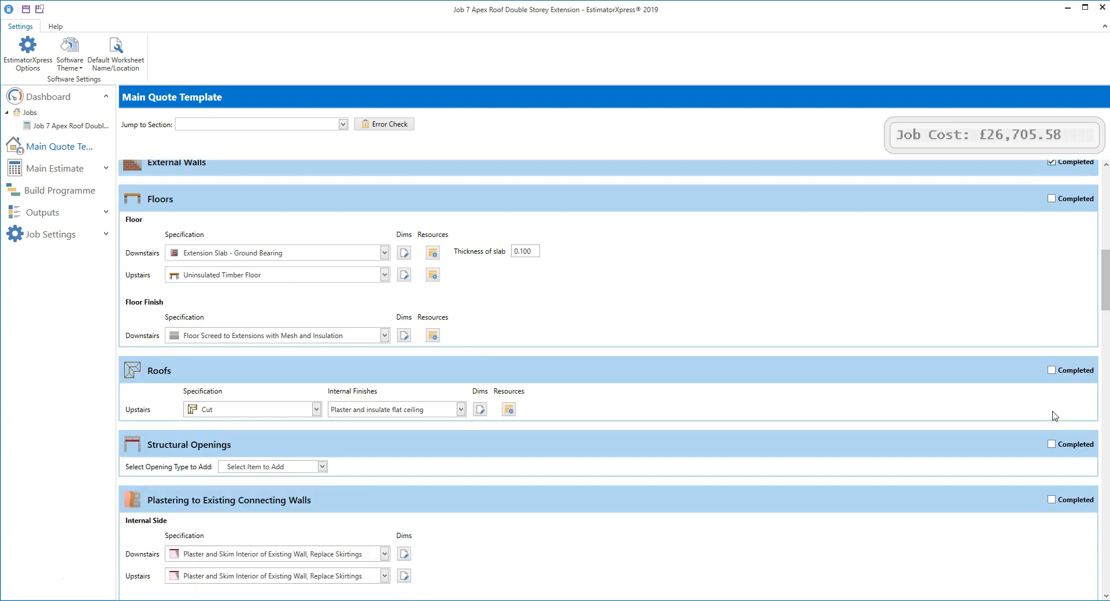
scroll(1052, 411, down, 1)
click(1044, 411)
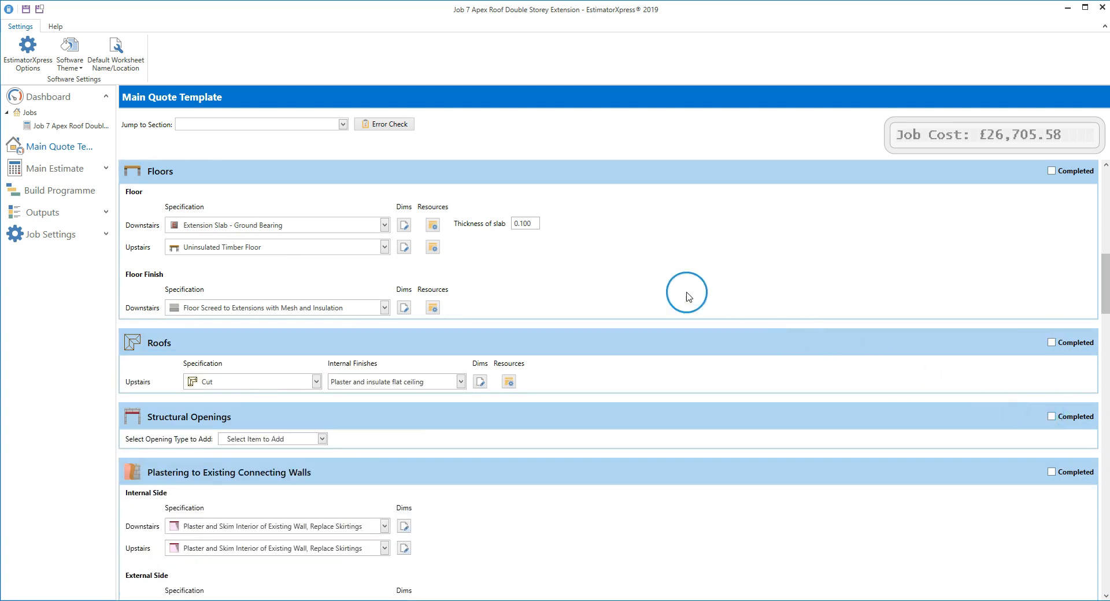
click(384, 247)
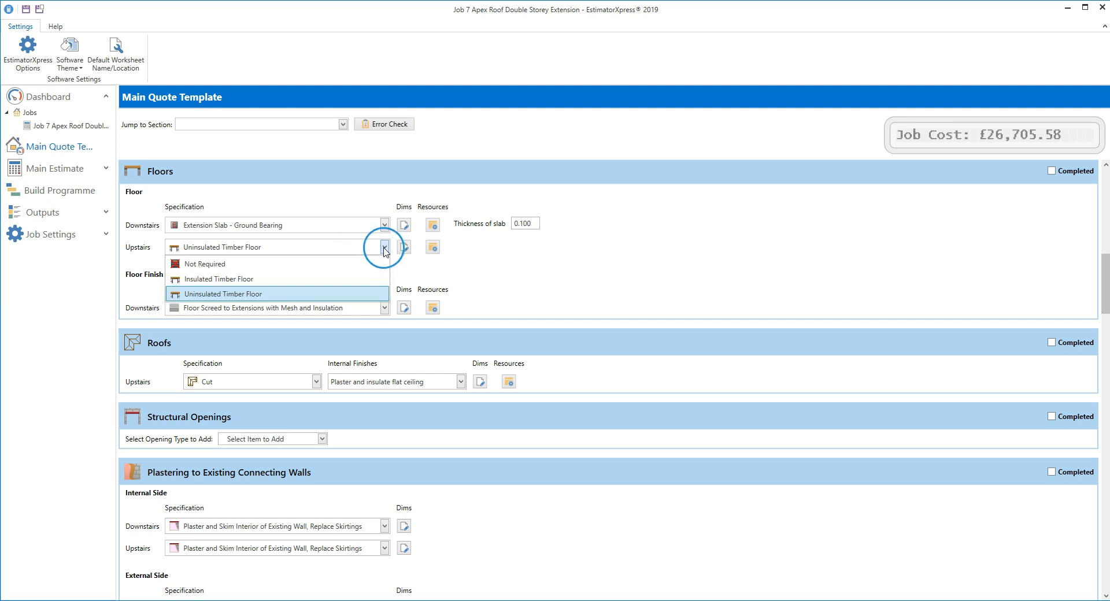
click(360, 280)
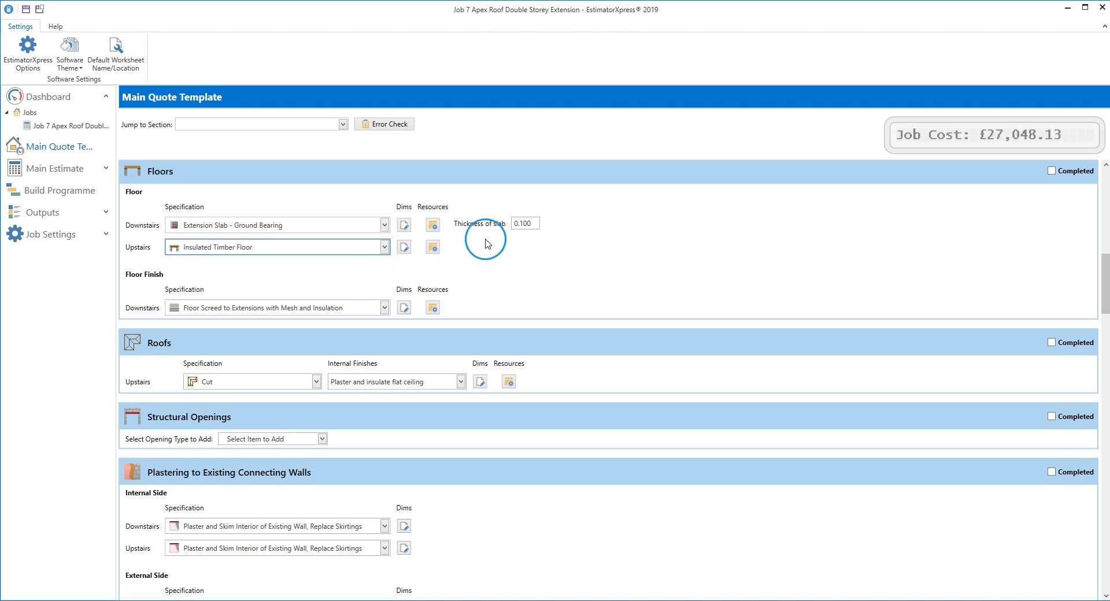
click(533, 224)
text(50)
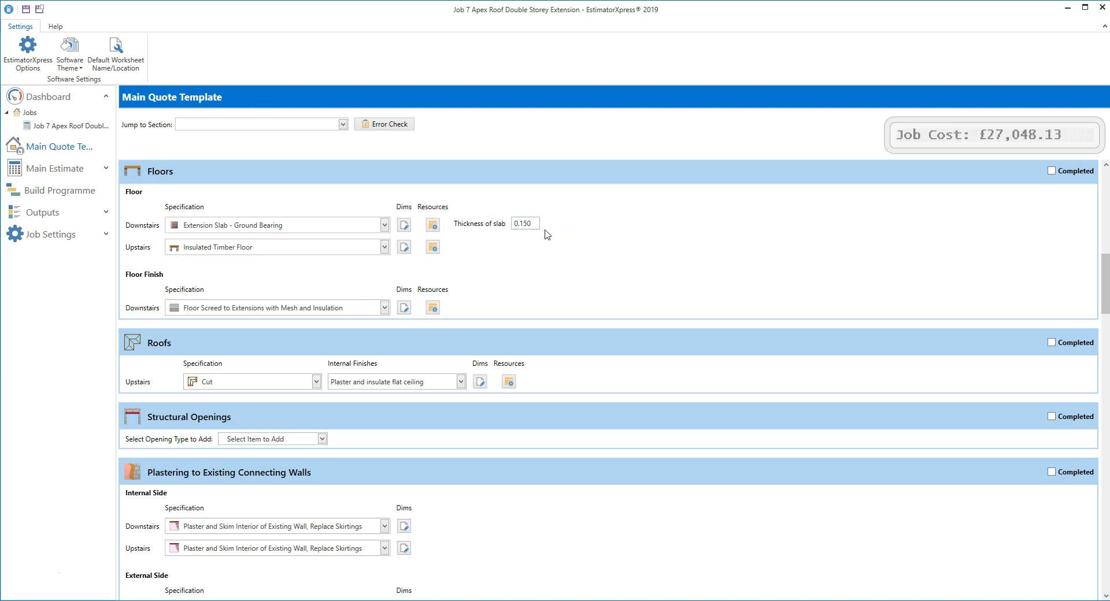
Step: Check the ground floor slab's preparation, slab and plant details, accept them as they are, and mark Floors as completed
click(403, 226)
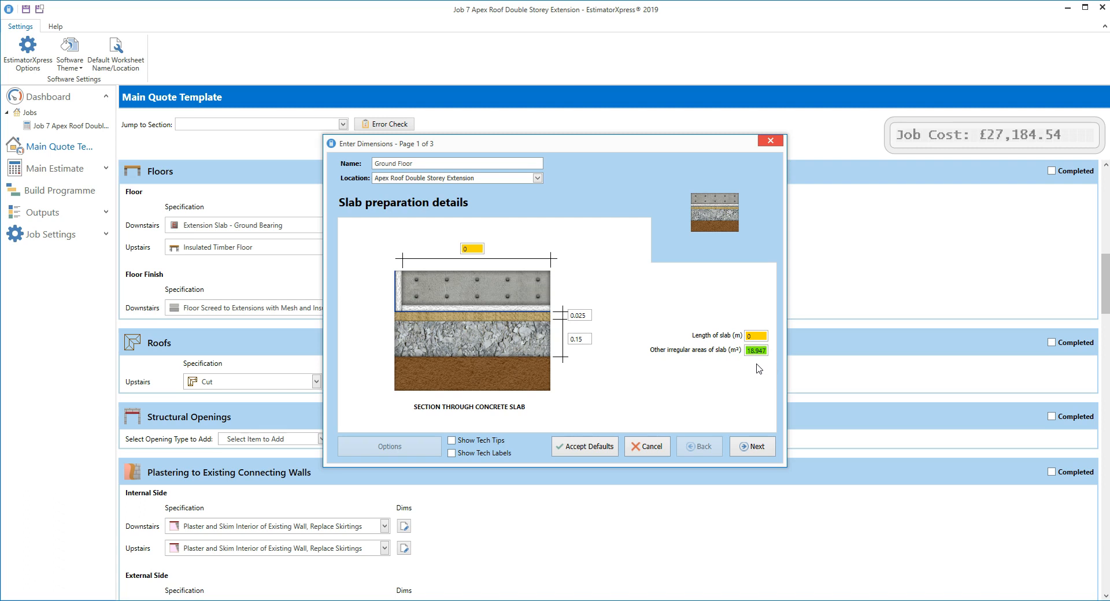
click(767, 450)
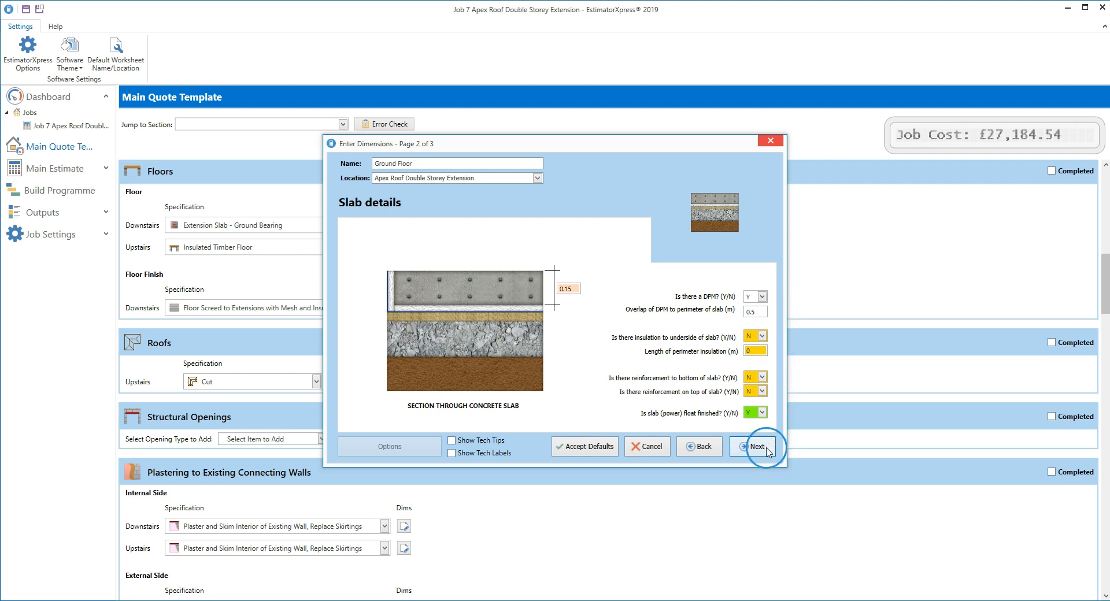
click(757, 447)
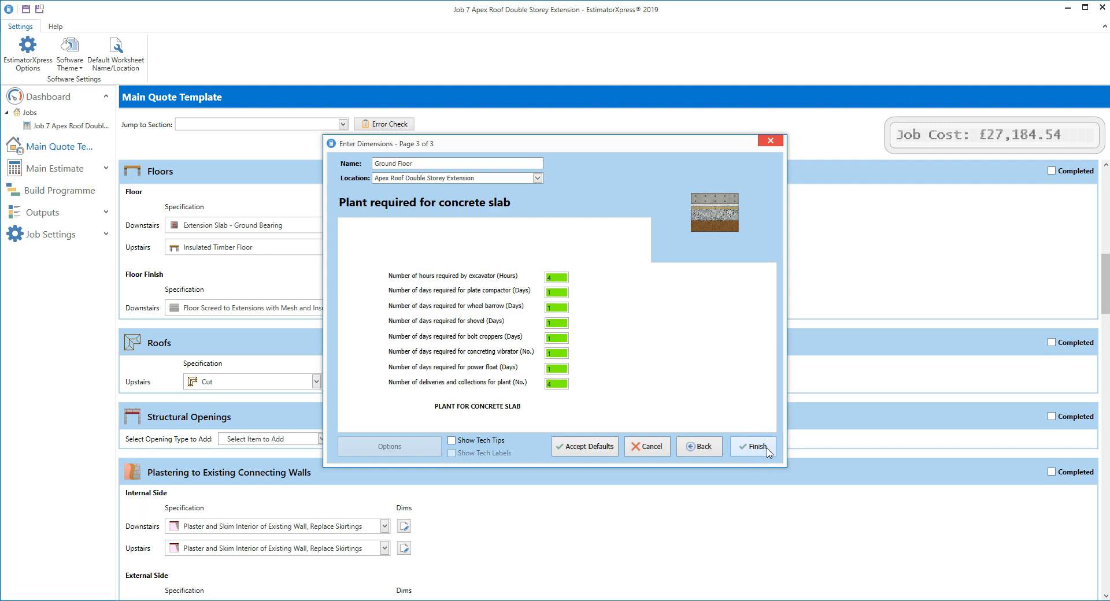
click(766, 448)
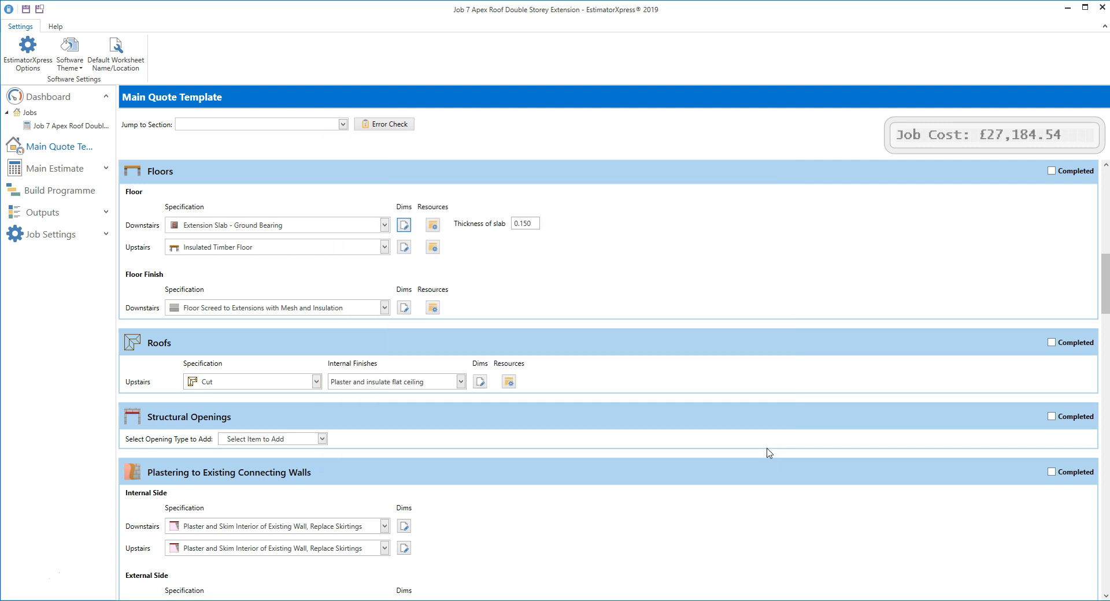
click(1053, 172)
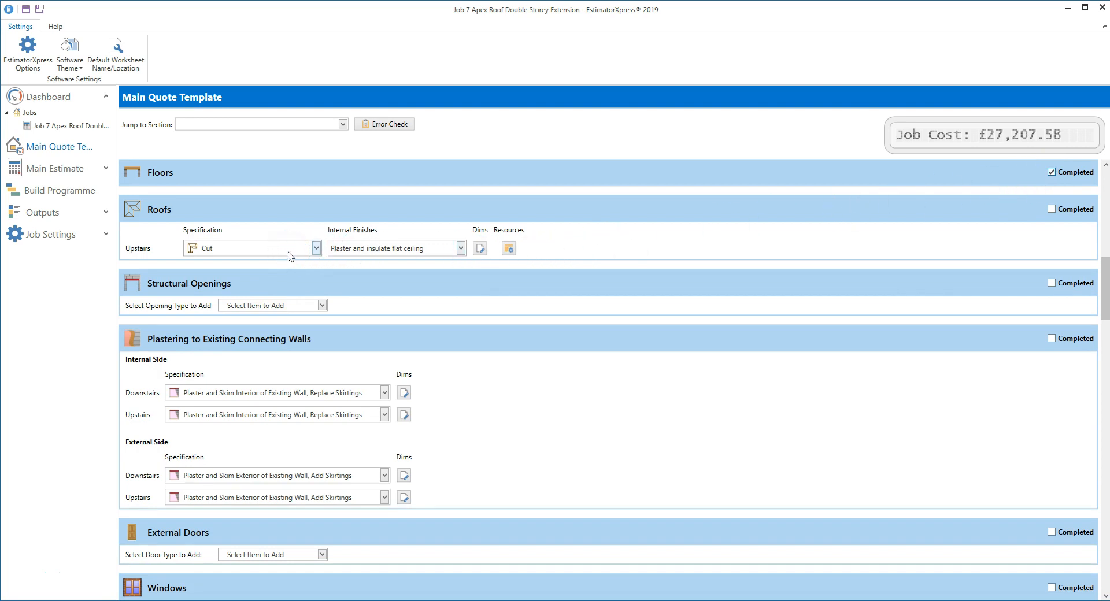
Step: Review the upstairs roof's specification options and its structure, tiling, insulation and finish dimensions, keep them unchanged, and mark Roofs as completed
click(316, 248)
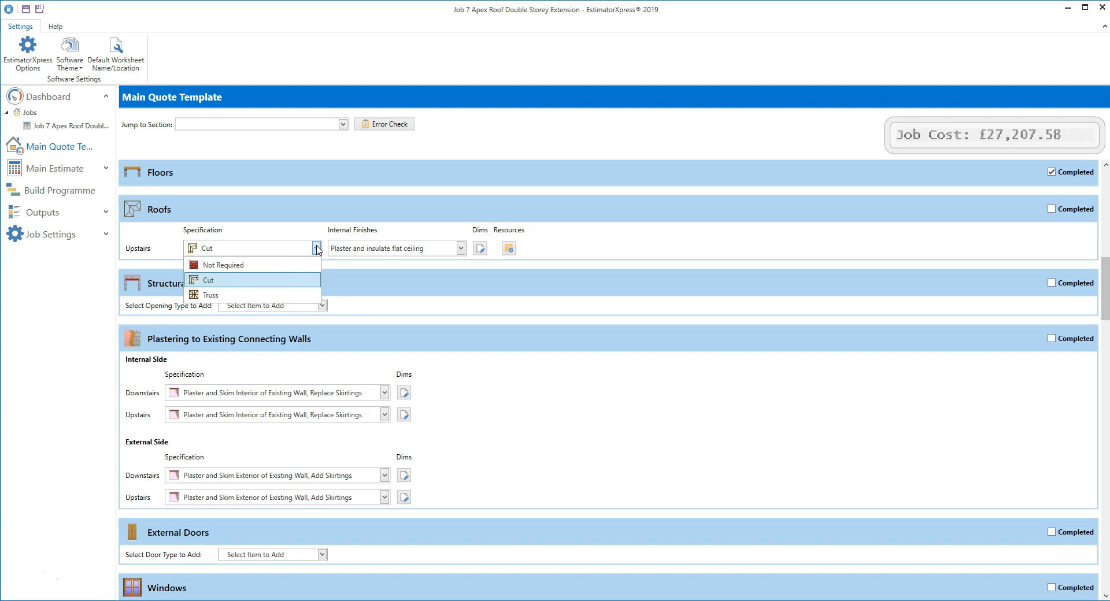
click(461, 249)
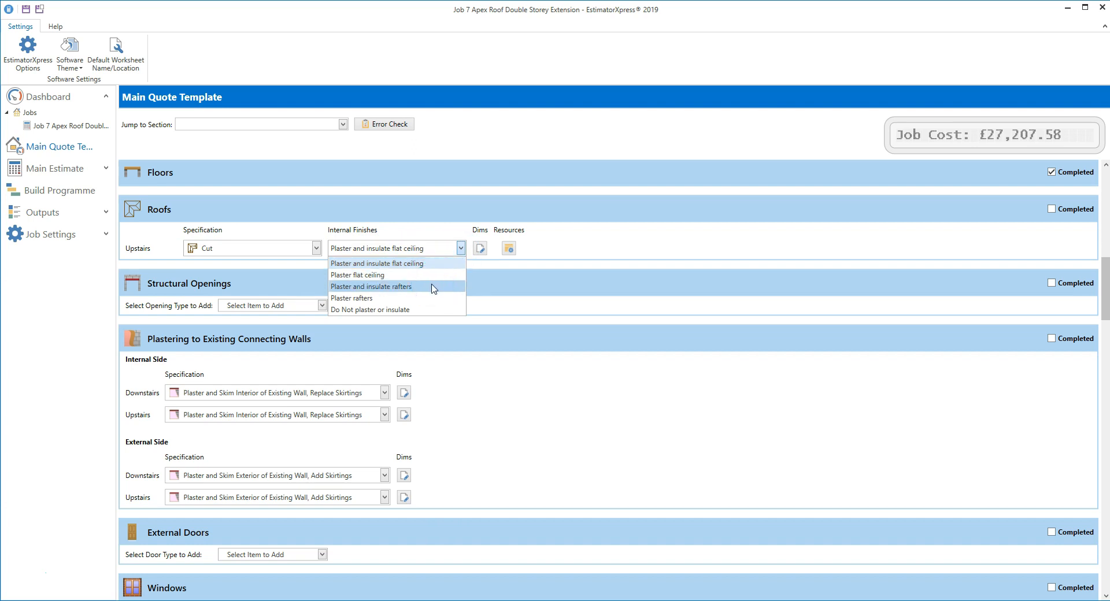
click(480, 250)
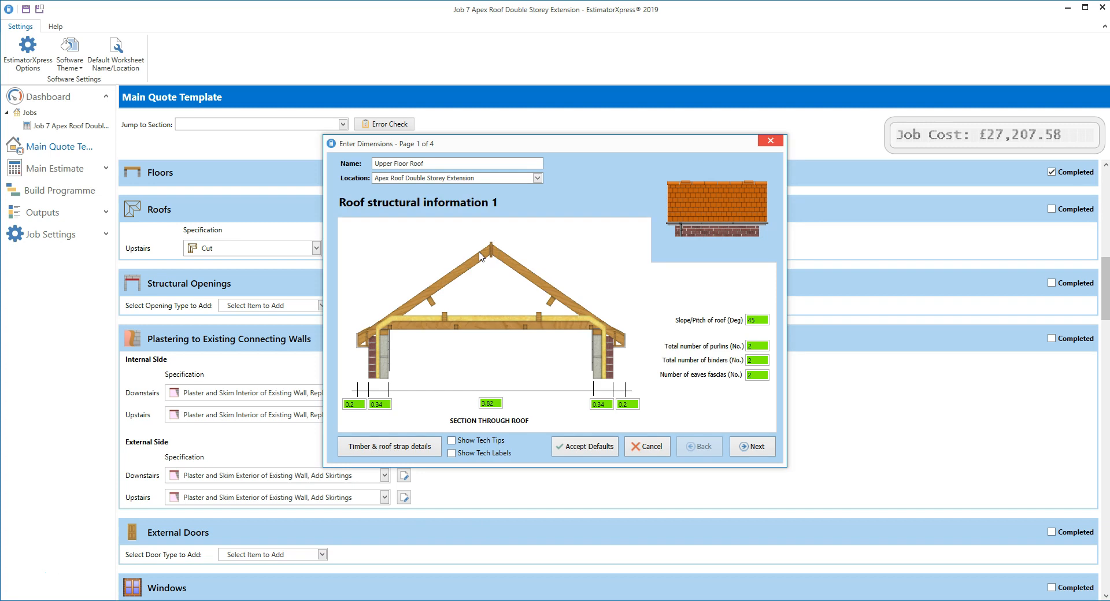
click(496, 327)
click(758, 448)
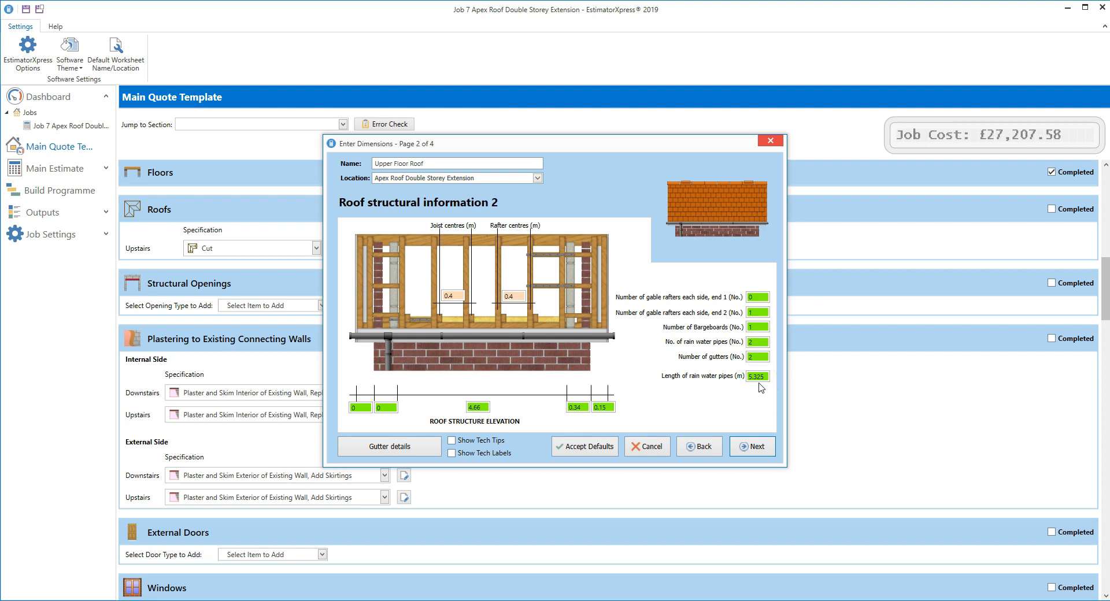
click(769, 451)
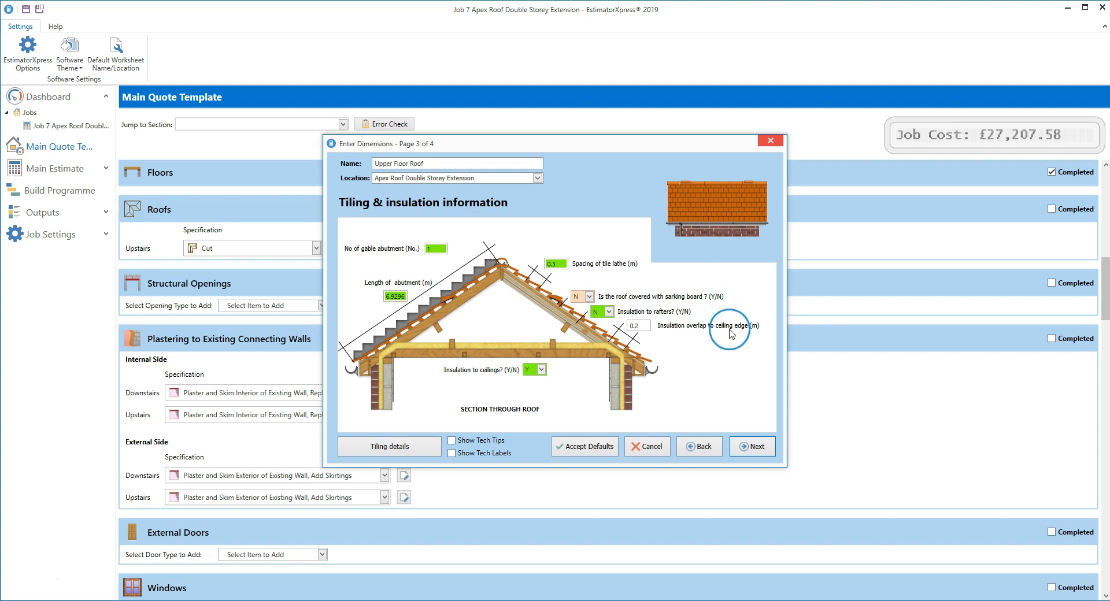
click(756, 449)
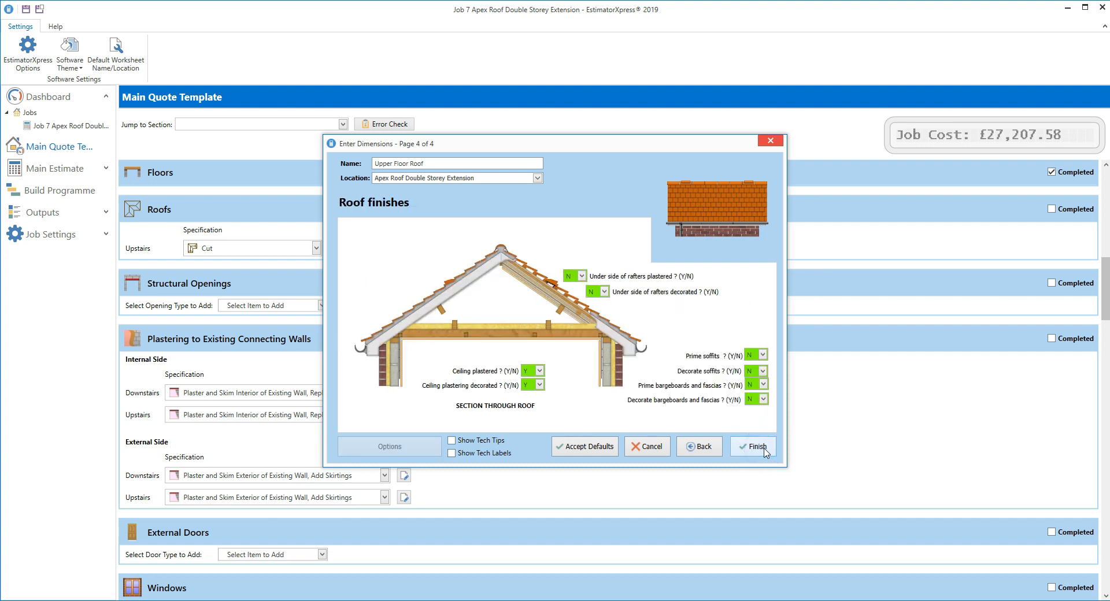
click(758, 448)
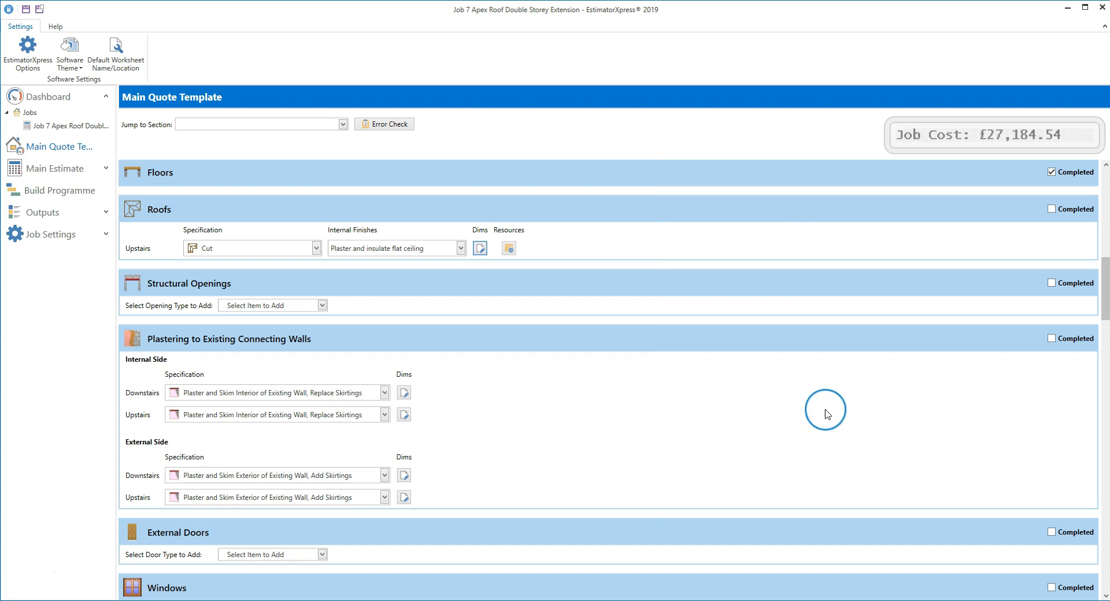
click(1051, 209)
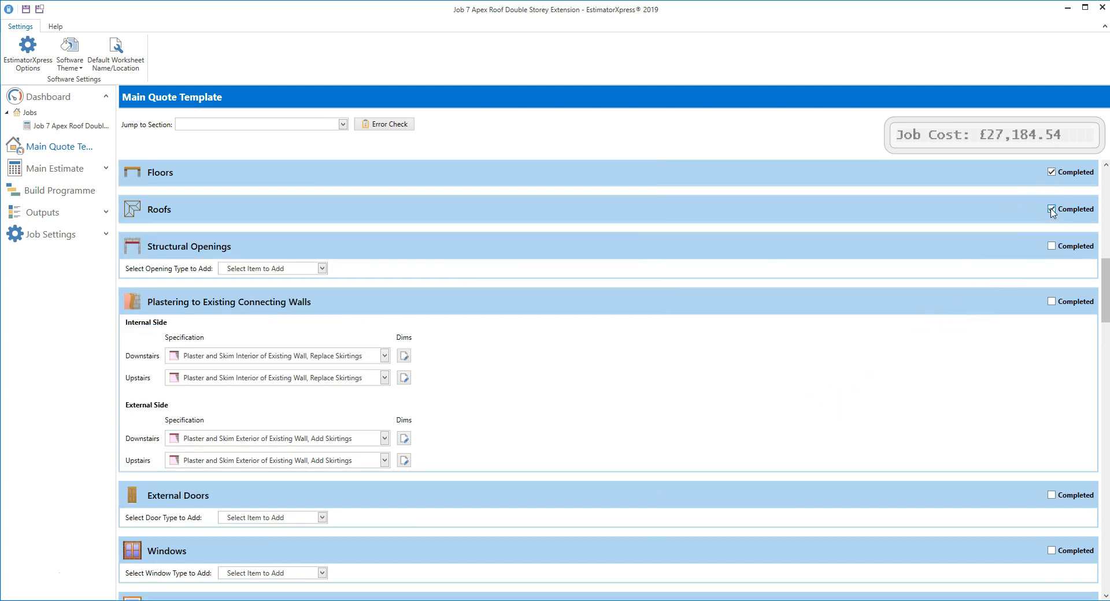
click(1000, 229)
Step: Add a Small Opening (2.4 - 3.0m) to existing walls under Structural Openings, with 1 downstairs and 1 upstairs
click(322, 268)
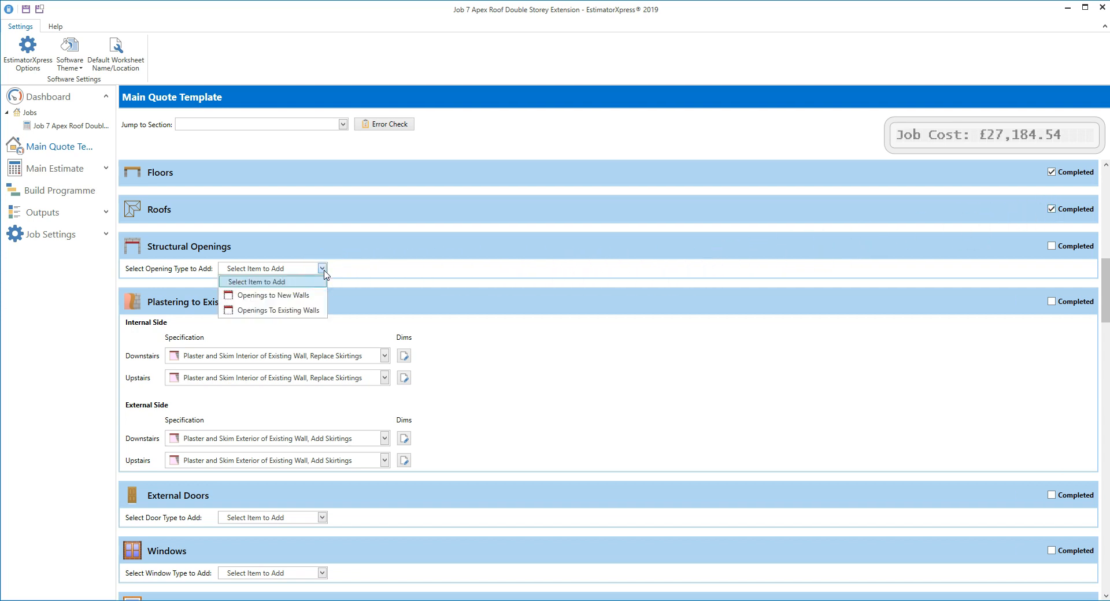
click(314, 310)
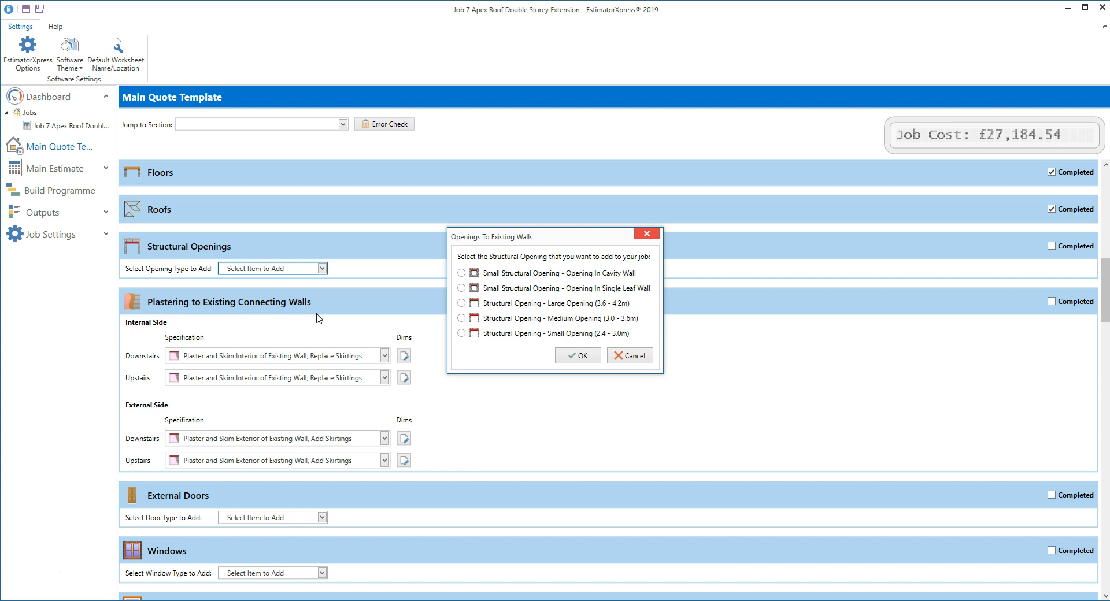
click(461, 333)
click(582, 358)
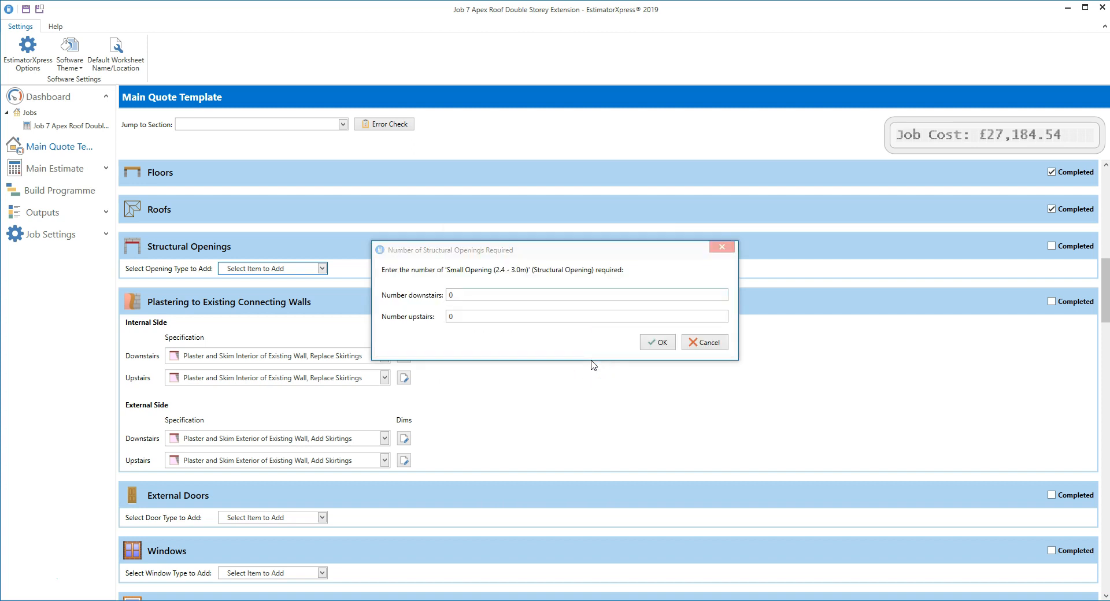
click(480, 295)
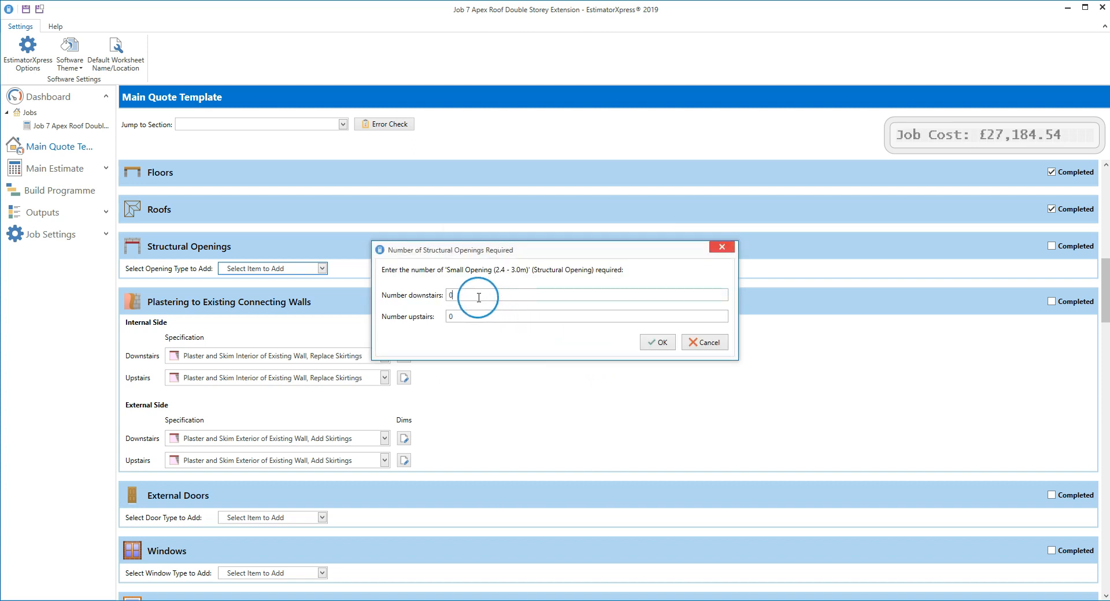
text(1)
click(450, 316)
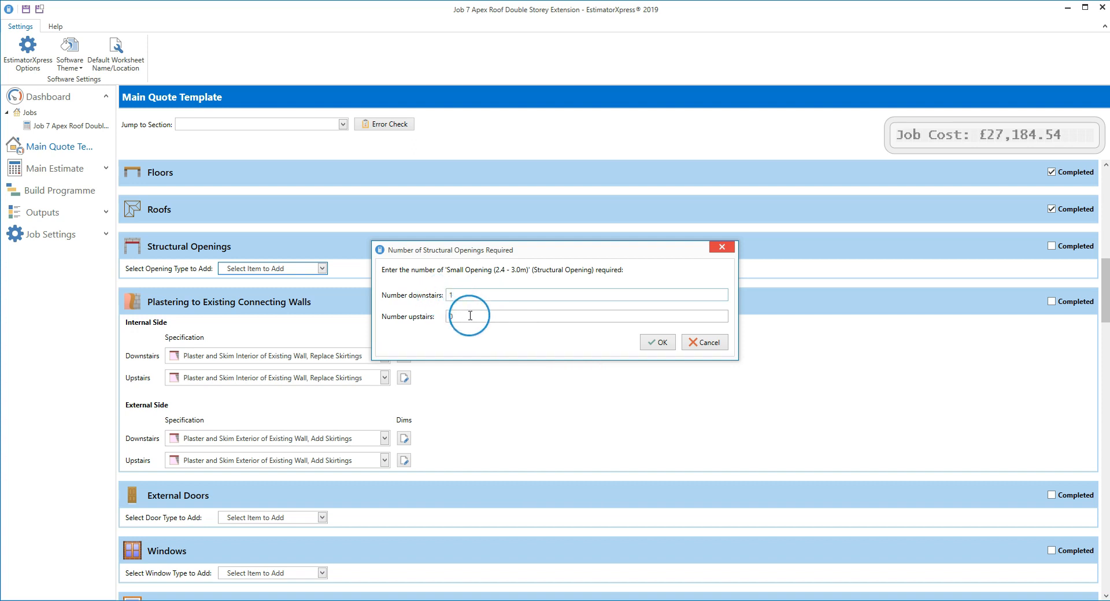
text(1)
click(442, 323)
click(651, 344)
click(657, 343)
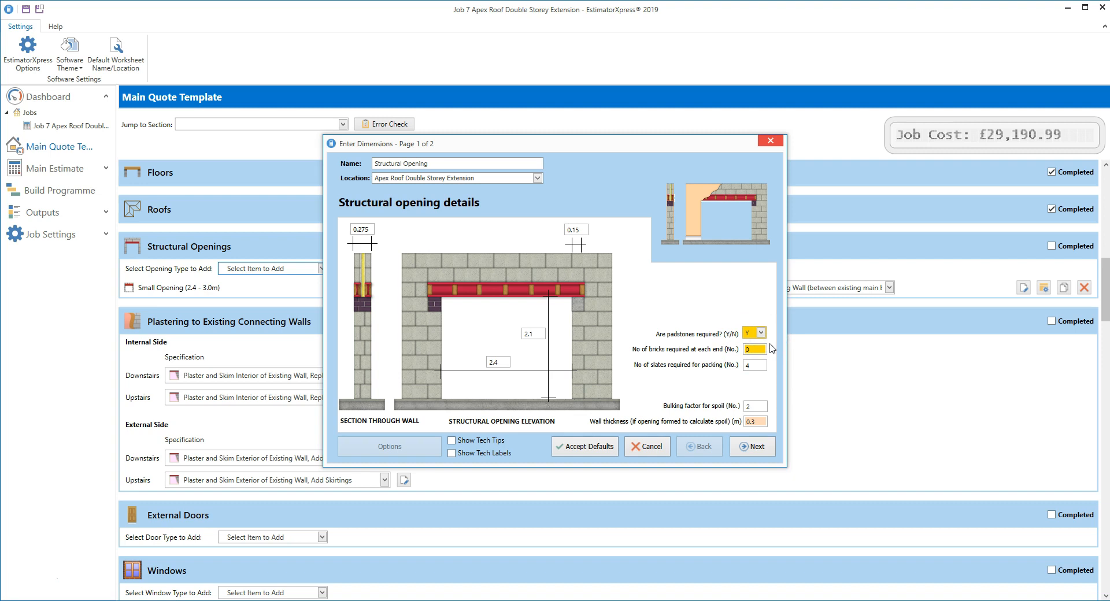
Step: Accept the structural opening's dimensions and plastering details, keep it formed within the existing connecting wall, and mark Structural Openings as completed
click(757, 447)
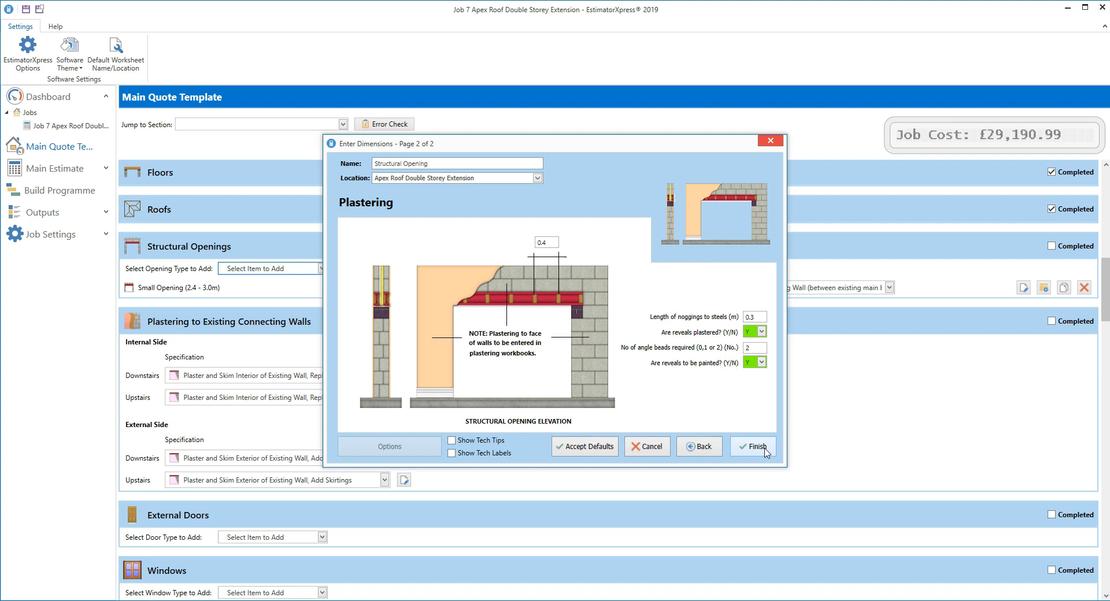
click(757, 448)
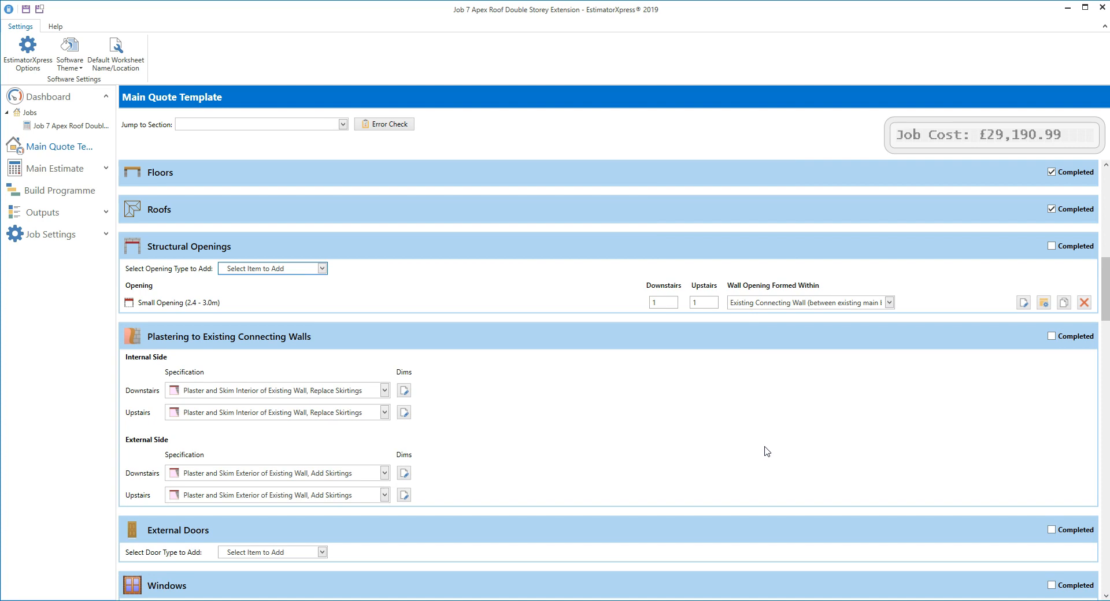
click(889, 303)
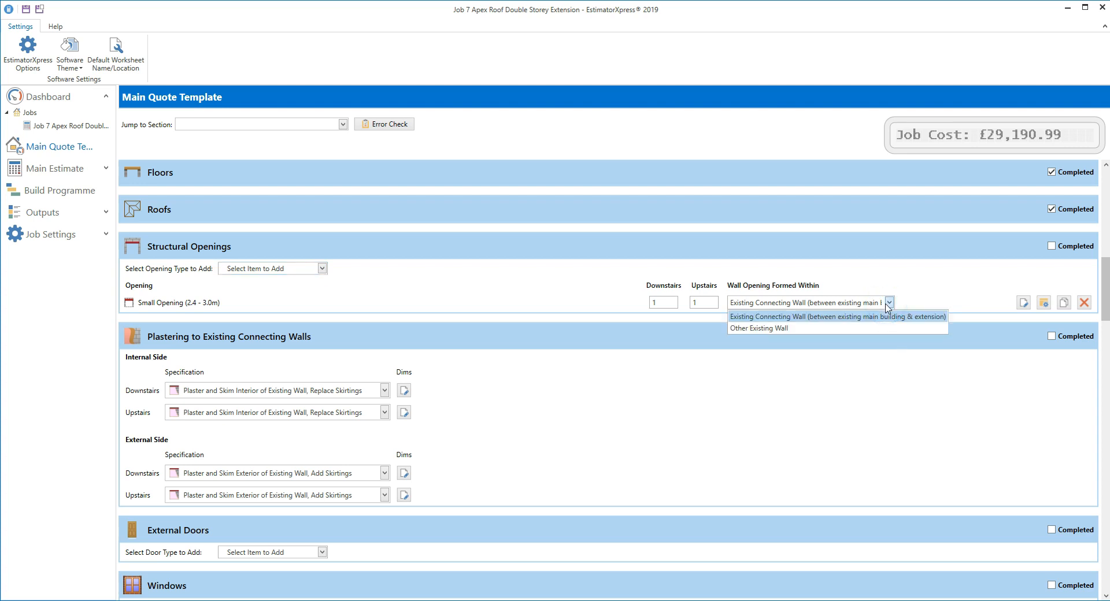
click(888, 305)
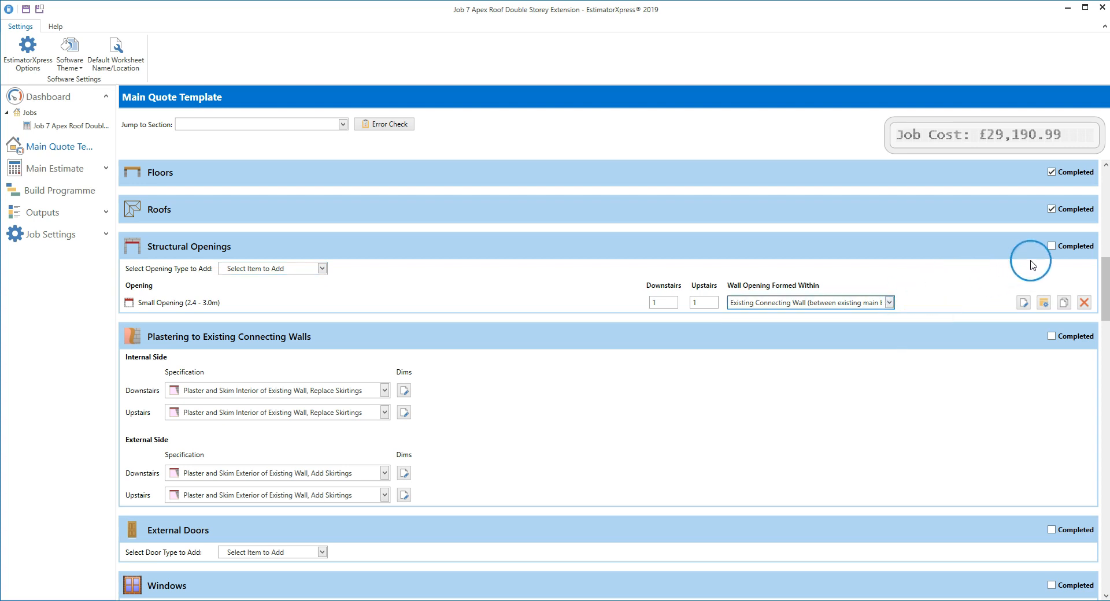
click(1052, 249)
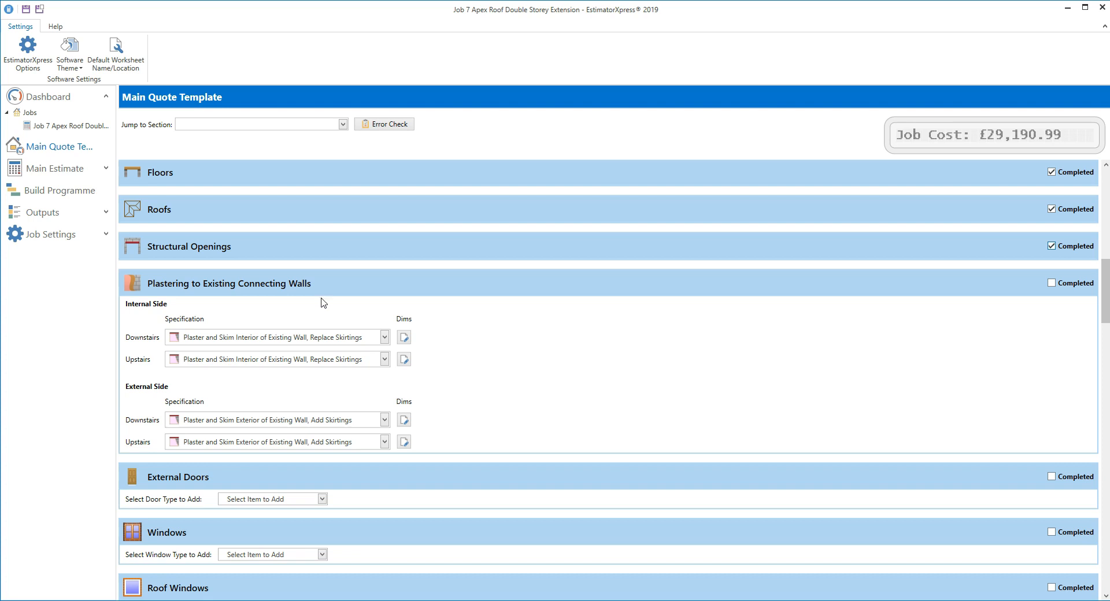
Step: Set the internal side plastering of the existing connecting walls, downstairs and upstairs, to Re-Skim Interior of Existing Wall, Replace Skirtings
click(385, 338)
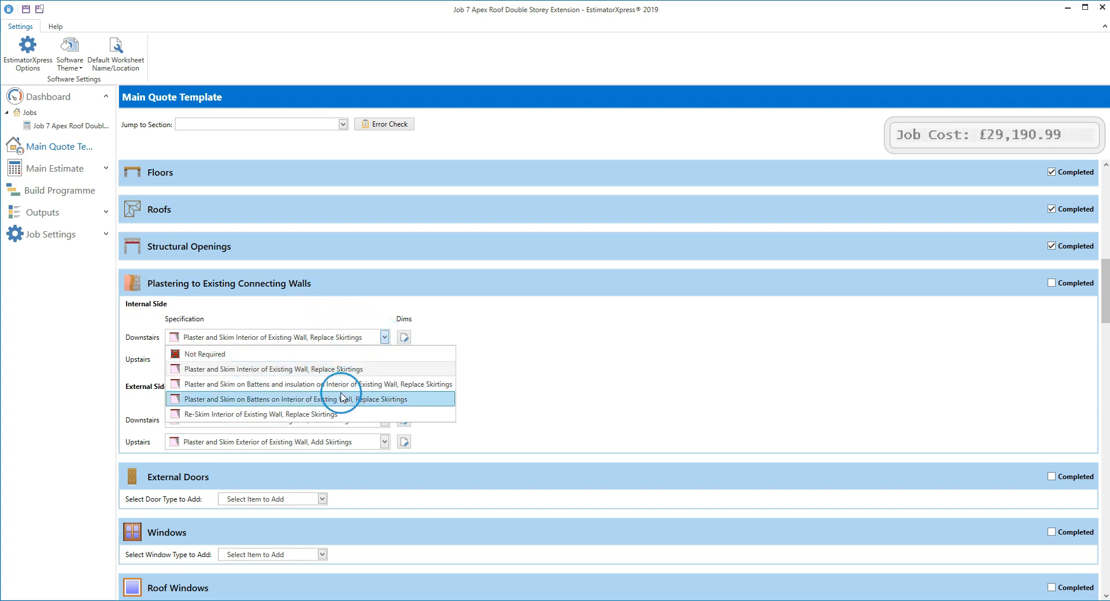
click(325, 414)
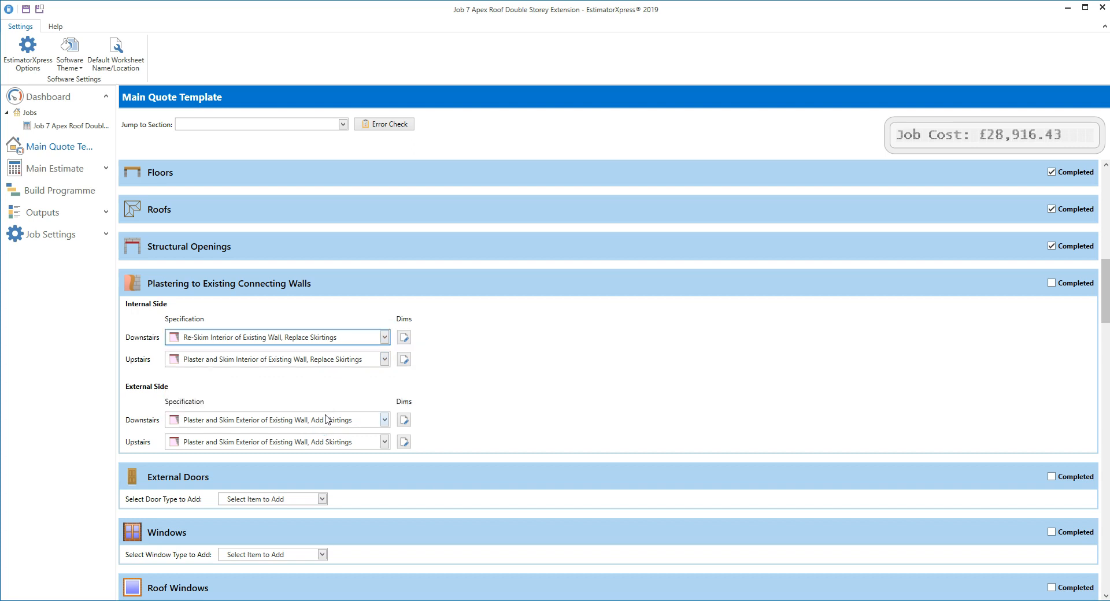
click(383, 363)
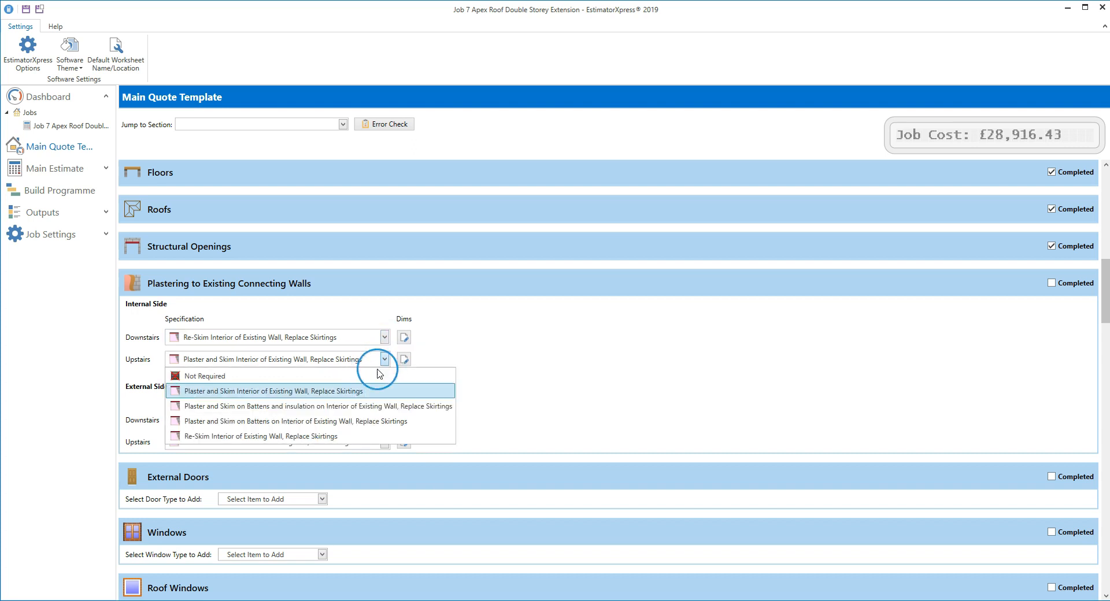
click(319, 435)
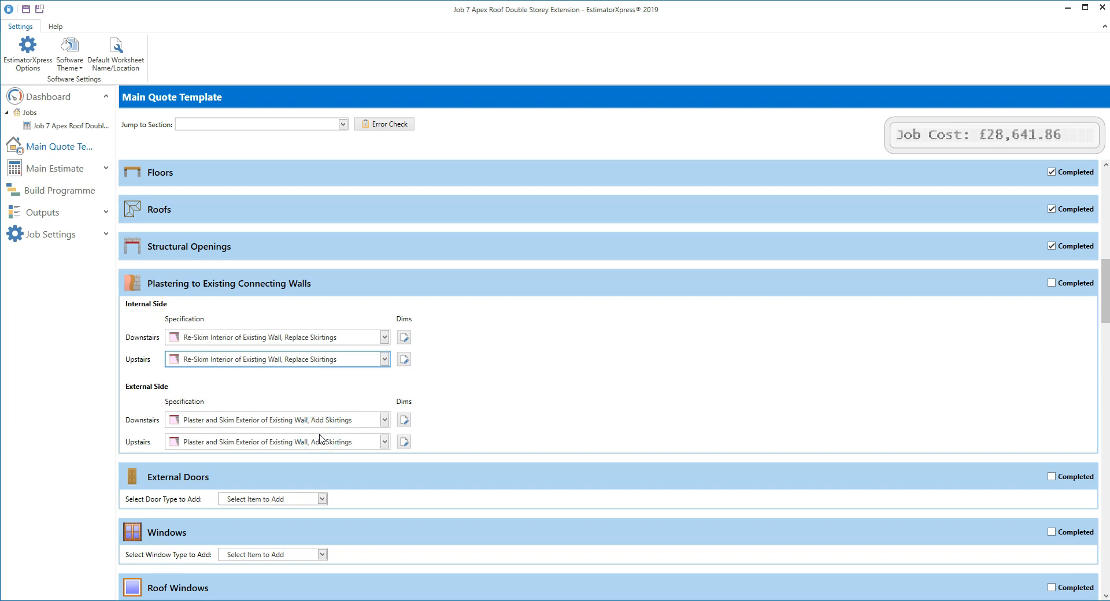
Step: Set both external side plastering specifications to Plaster and Skim on Battens on Exterior of Existing Wall, Add Skirtings, and mark the section as completed
click(384, 421)
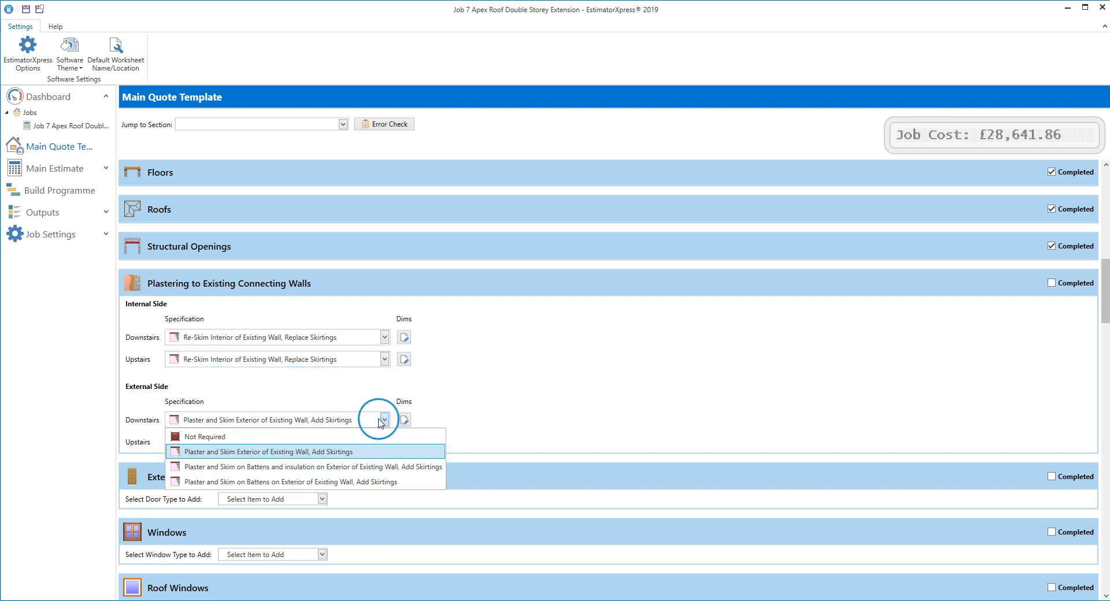
click(305, 482)
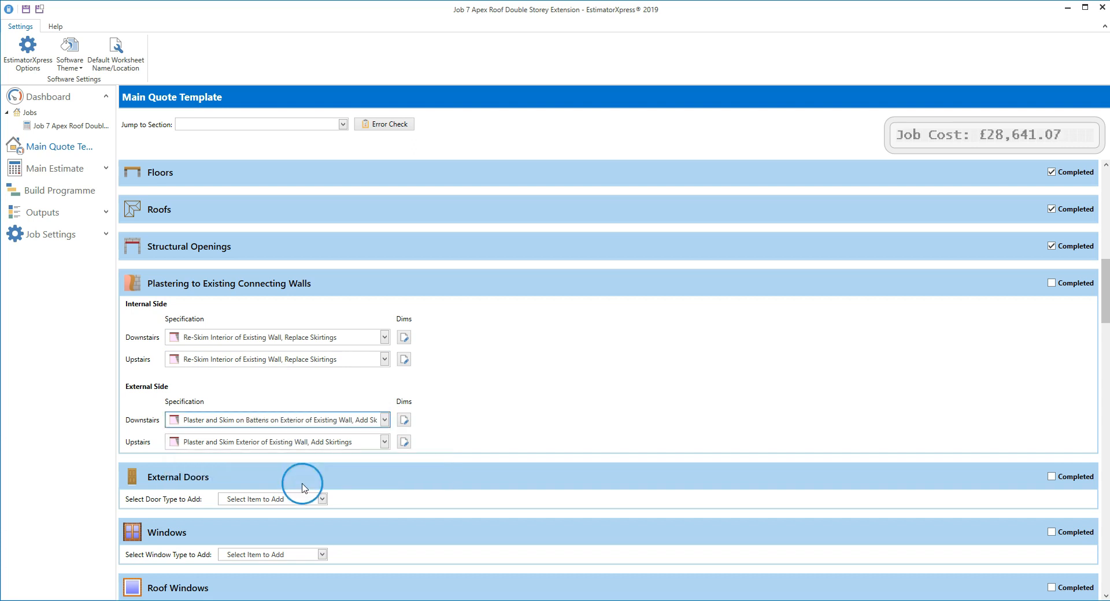
click(384, 443)
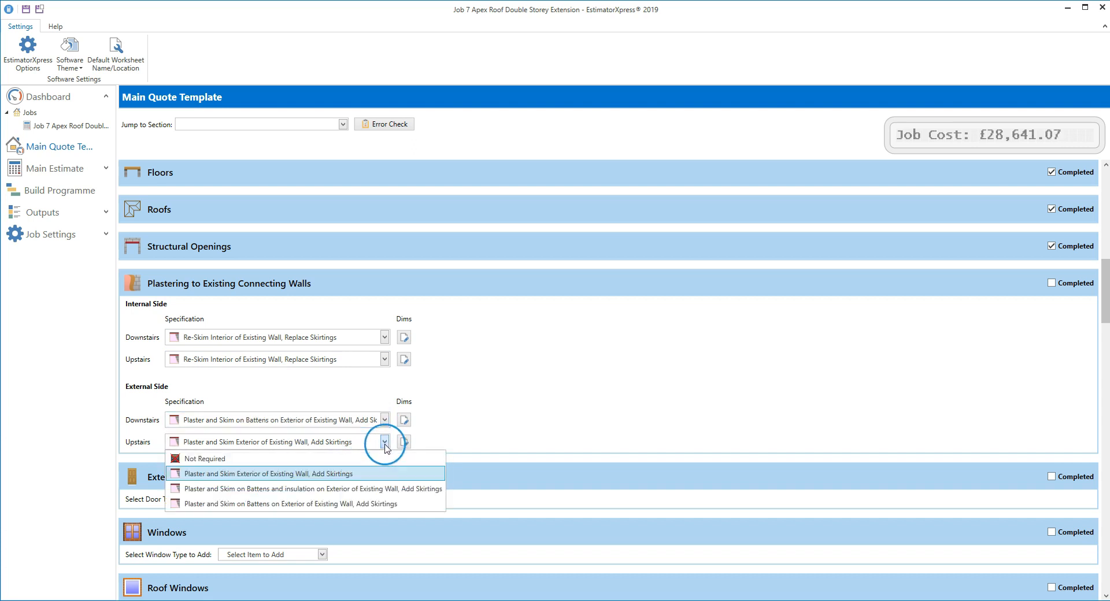
click(339, 503)
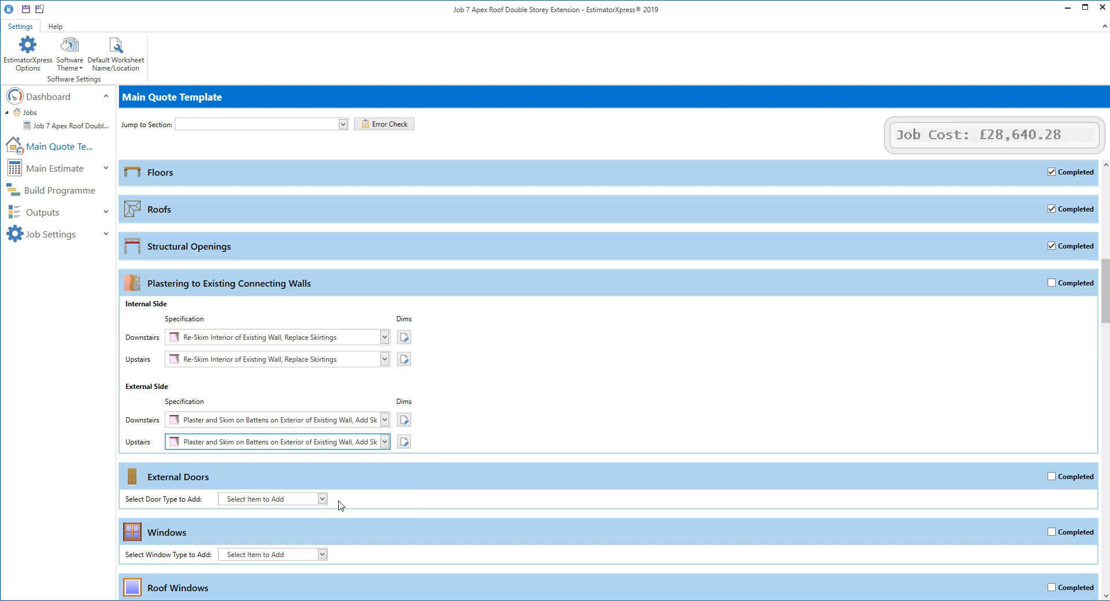
click(1052, 284)
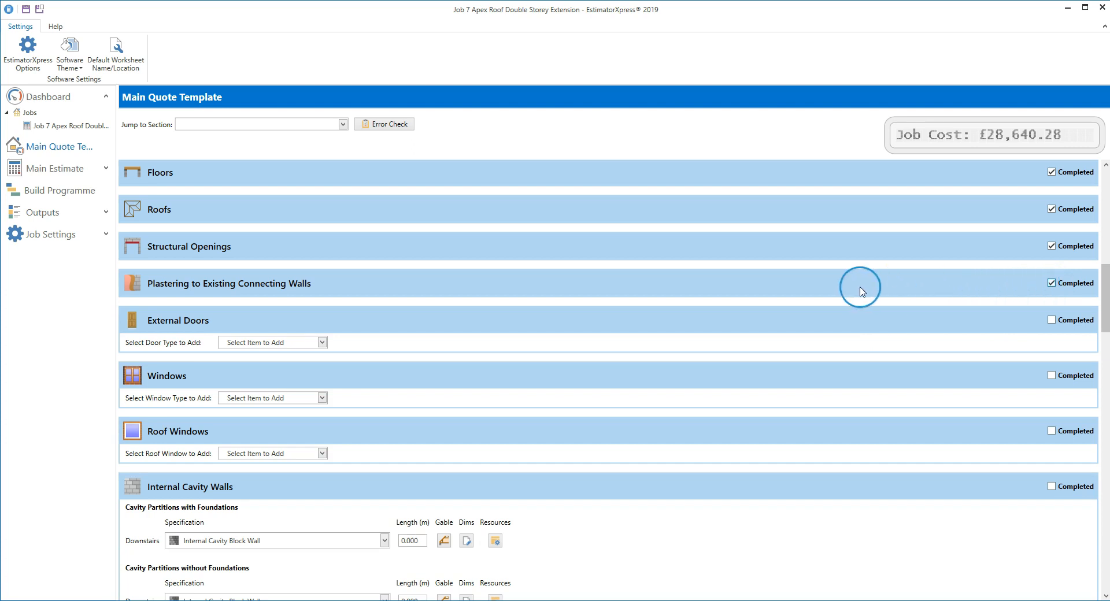
Step: Add one templated aluminium Bi-fold 3600 x 2100mm 5 Panel door downstairs and mark External Doors as completed
click(322, 343)
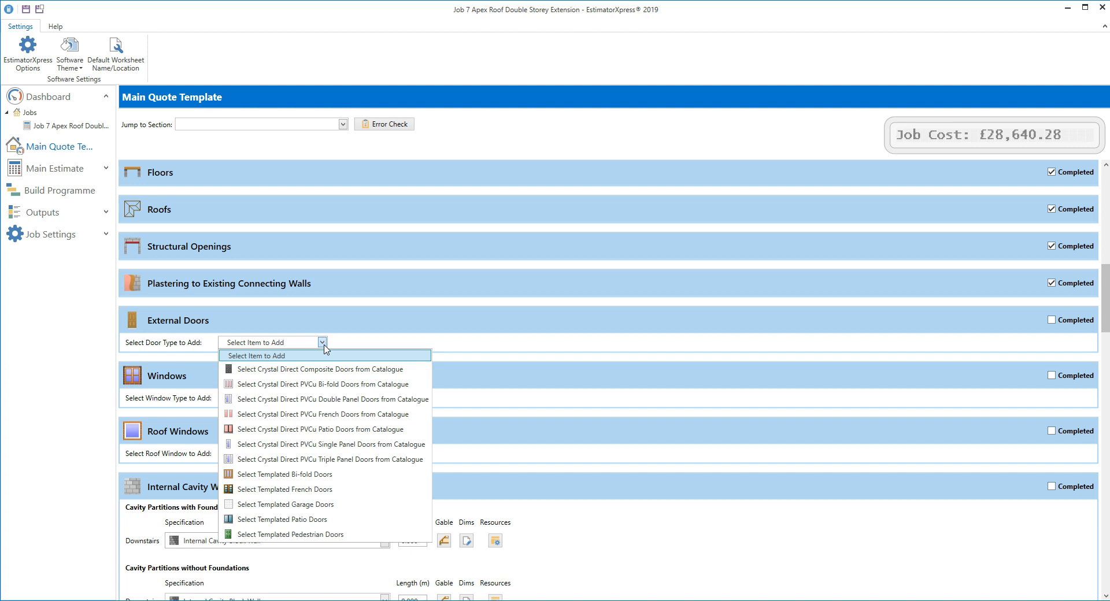
click(327, 475)
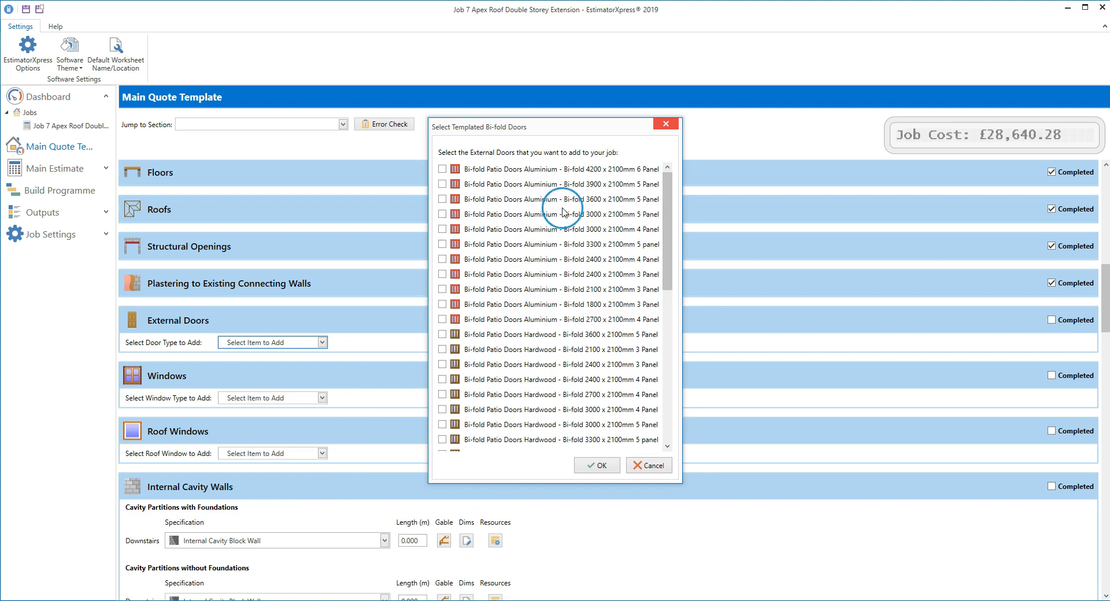
click(582, 201)
click(588, 466)
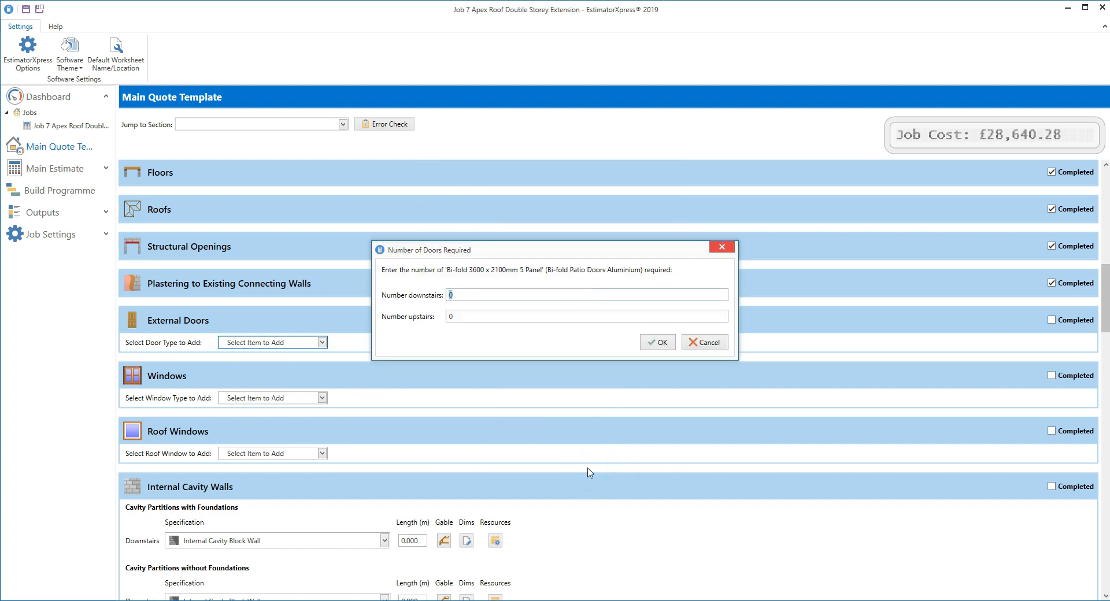
text(1)
click(658, 342)
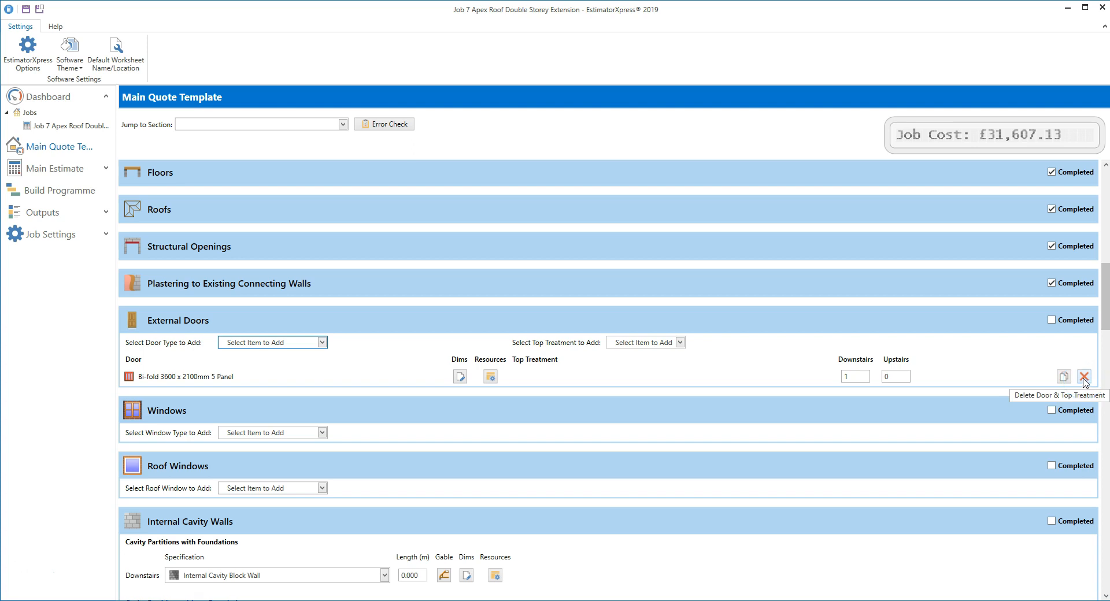
click(1051, 319)
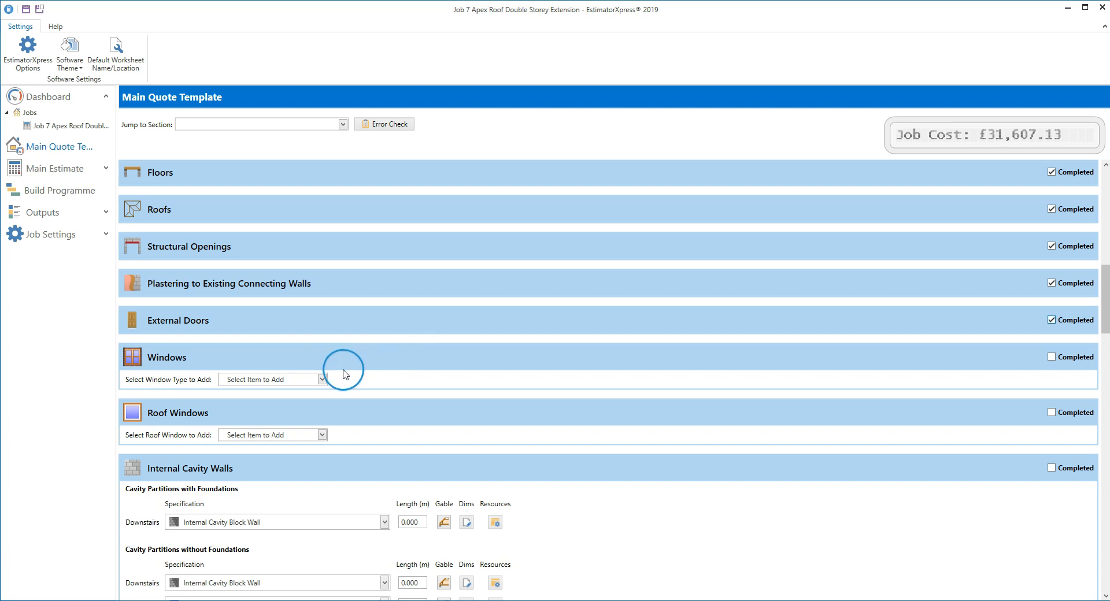
Step: Add one templated PVCu 312C 1800 x 1200mm window upstairs and mark Windows as completed
click(323, 379)
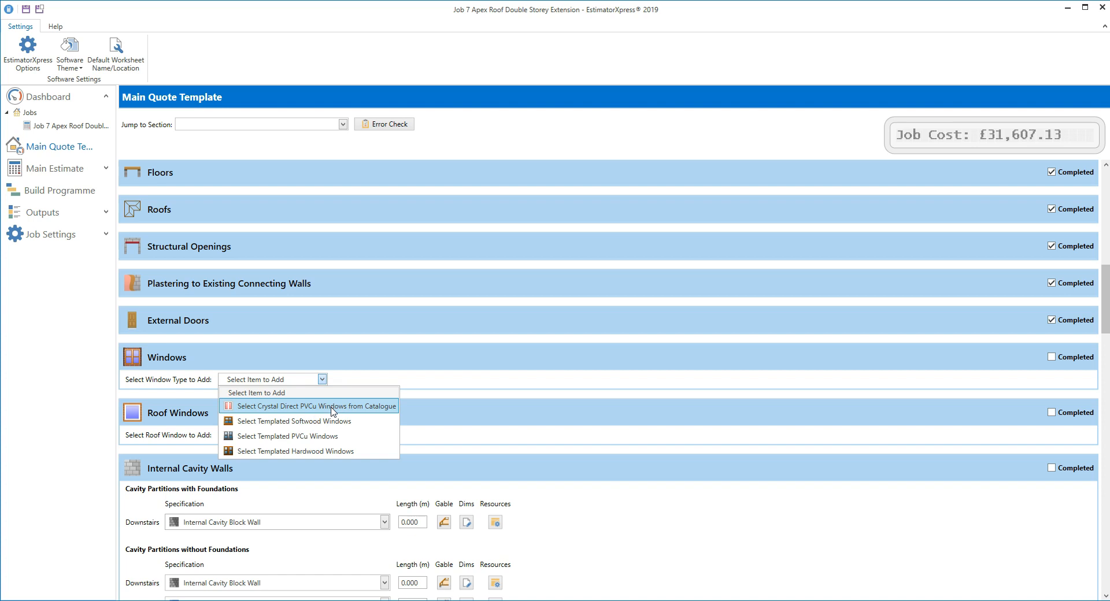
click(330, 443)
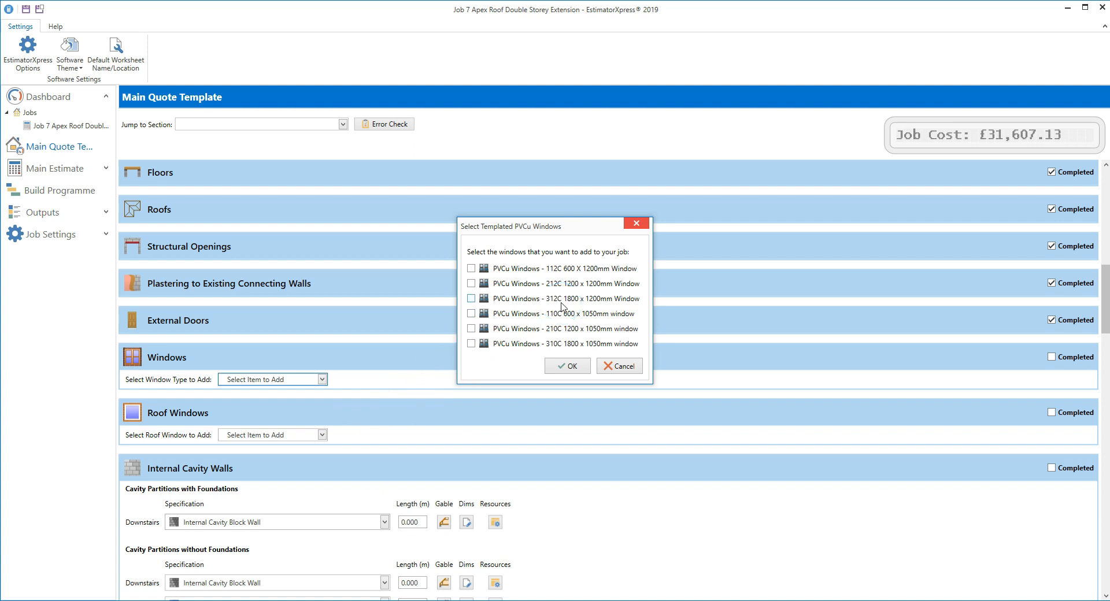
click(472, 299)
click(581, 368)
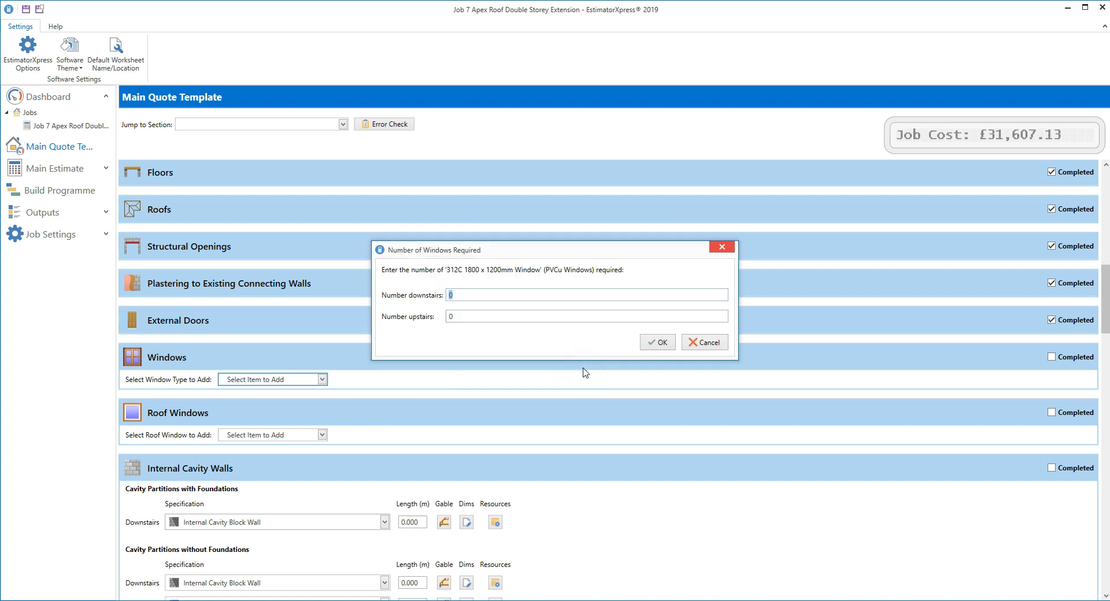
key(Tab)
text(1)
click(658, 342)
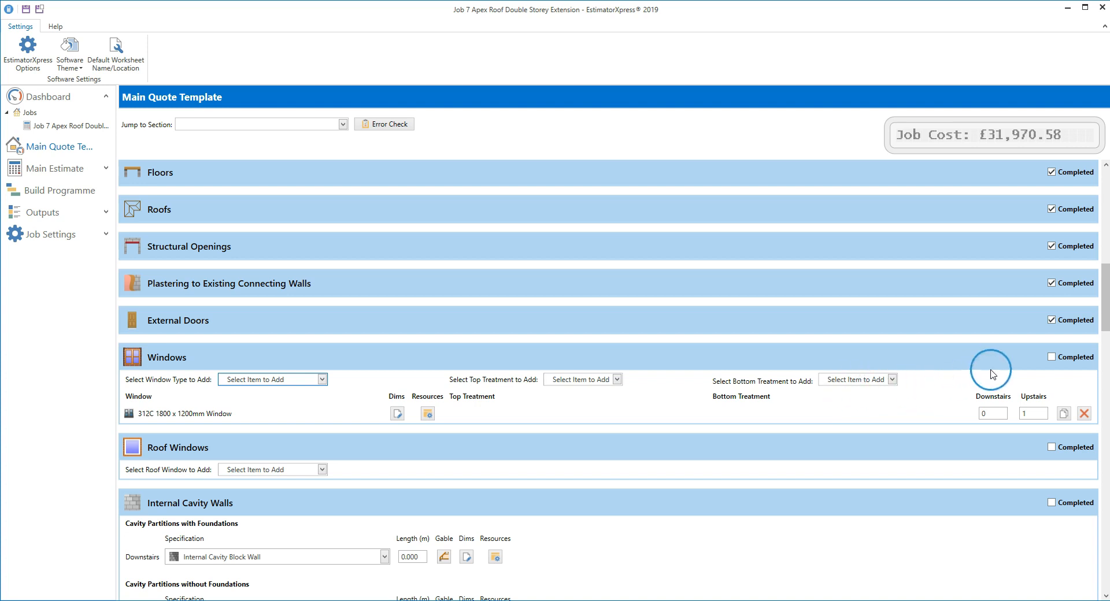
click(1052, 357)
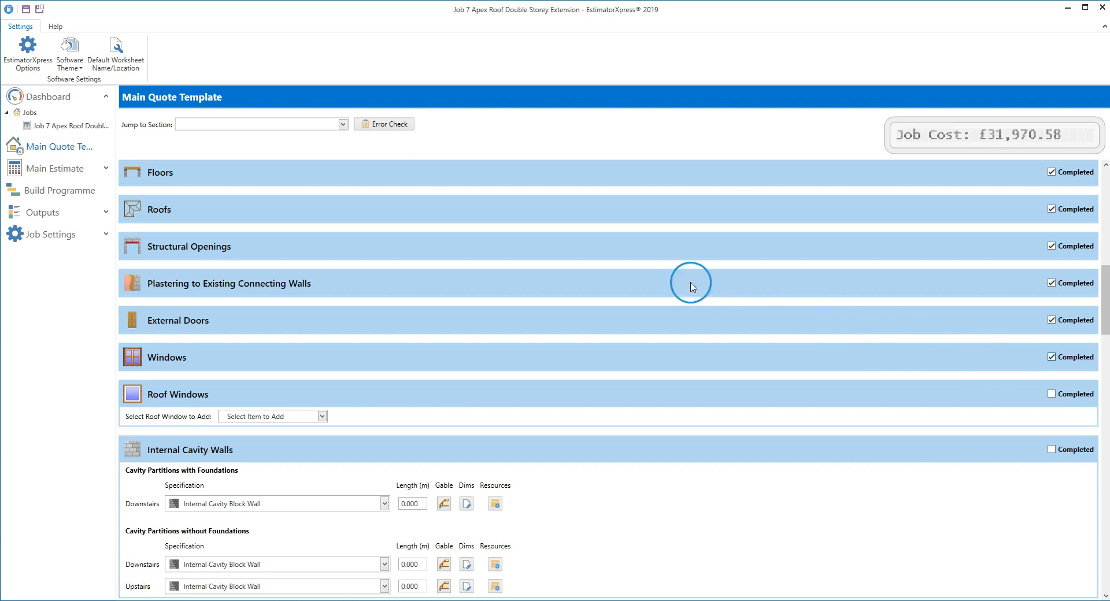
Step: Add the Wall Starters estimating calculator to Walling Sundries, using the dimensional template for a 2.400m high wall
click(343, 127)
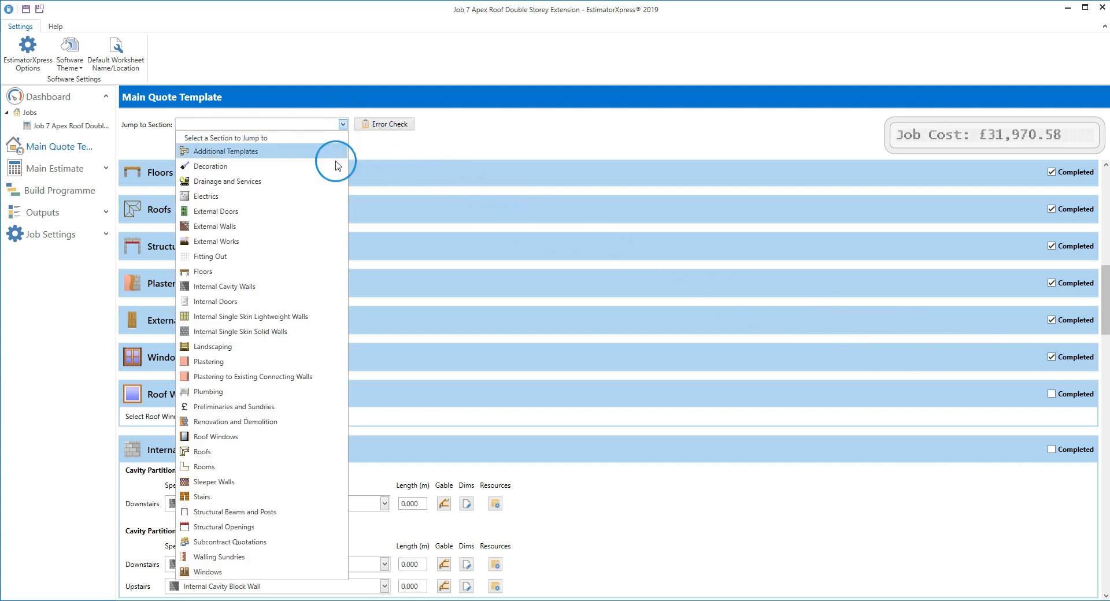
click(264, 561)
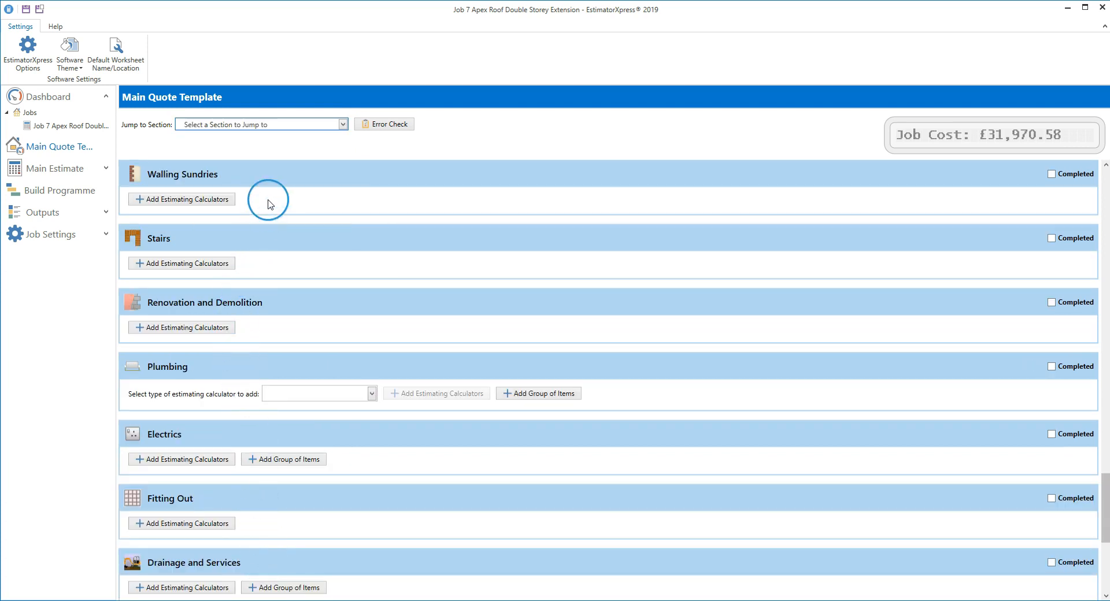
click(226, 205)
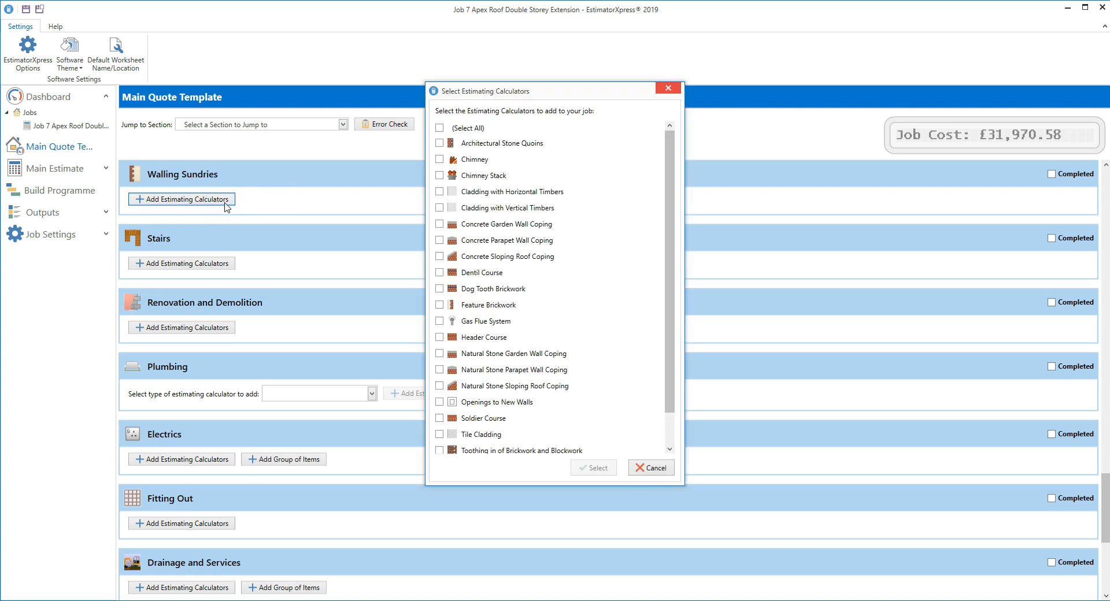
drag(669, 240, 670, 305)
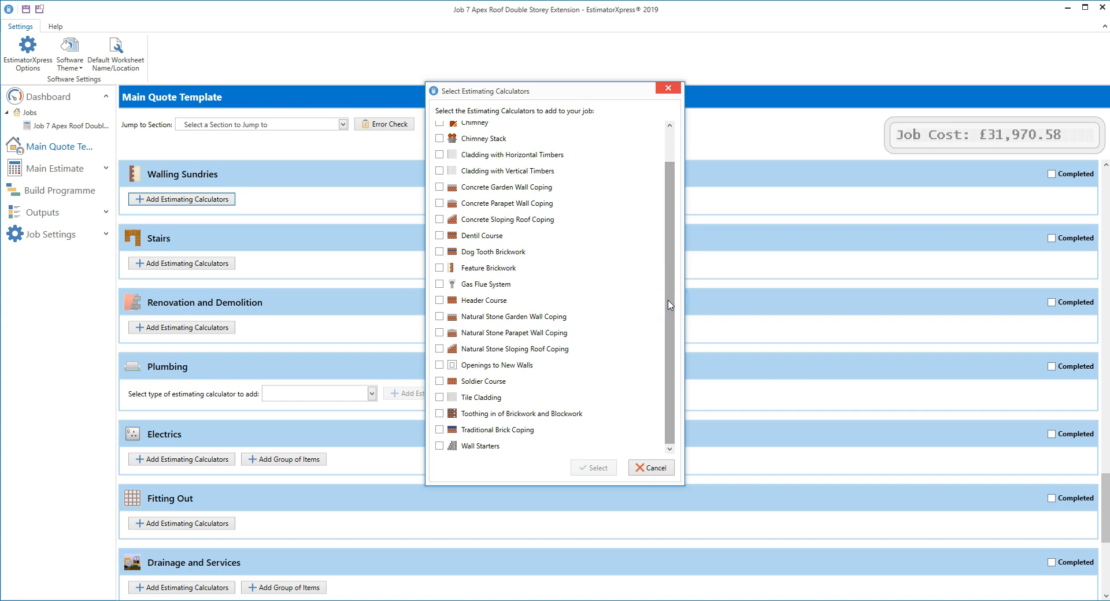
click(517, 449)
click(440, 446)
click(601, 469)
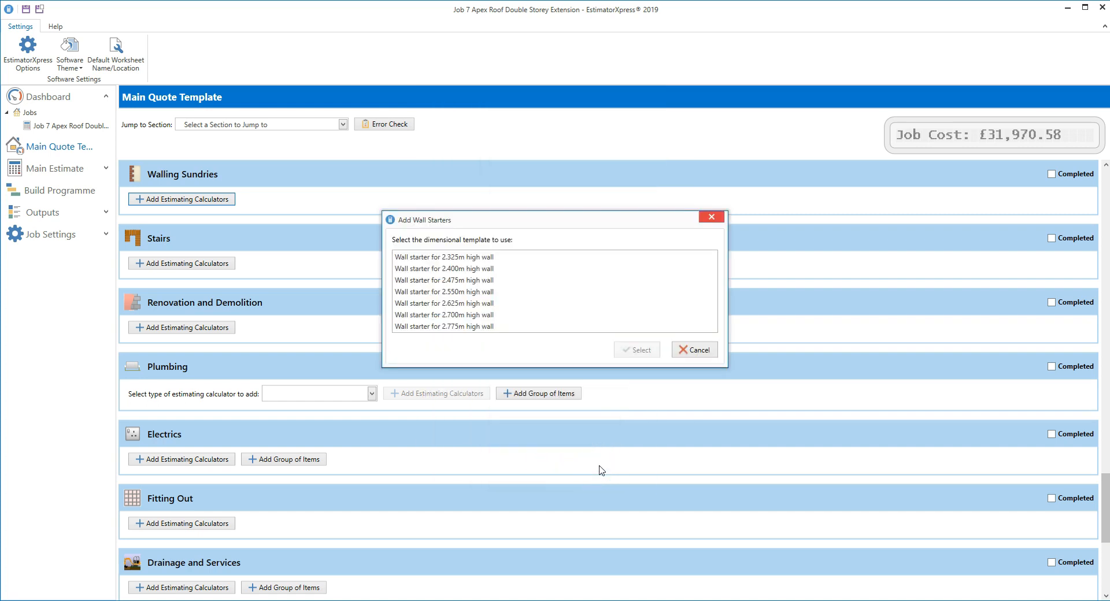
click(489, 269)
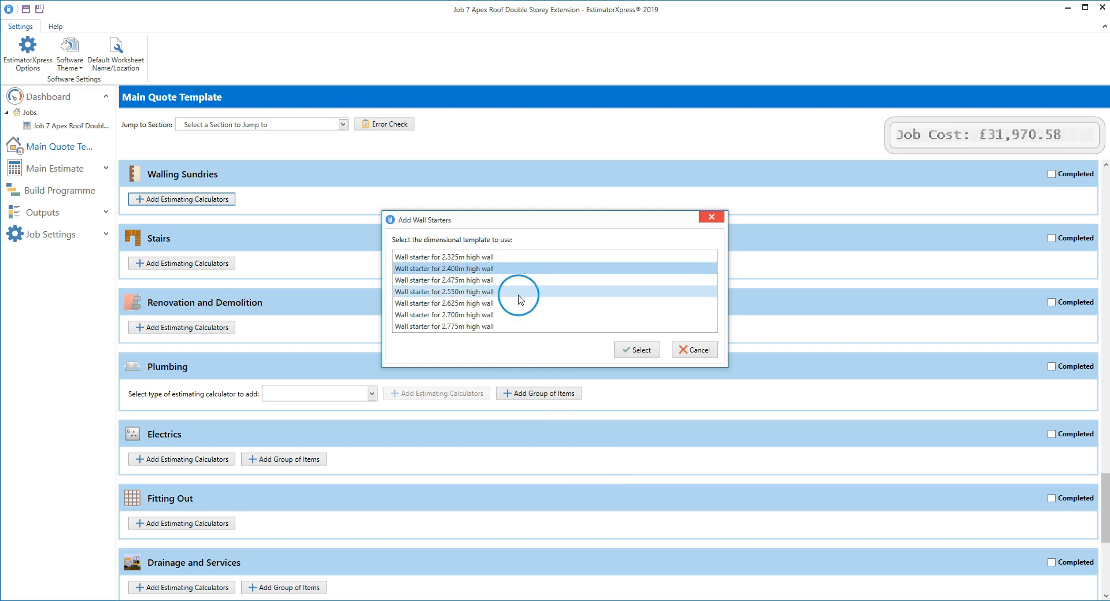
click(637, 349)
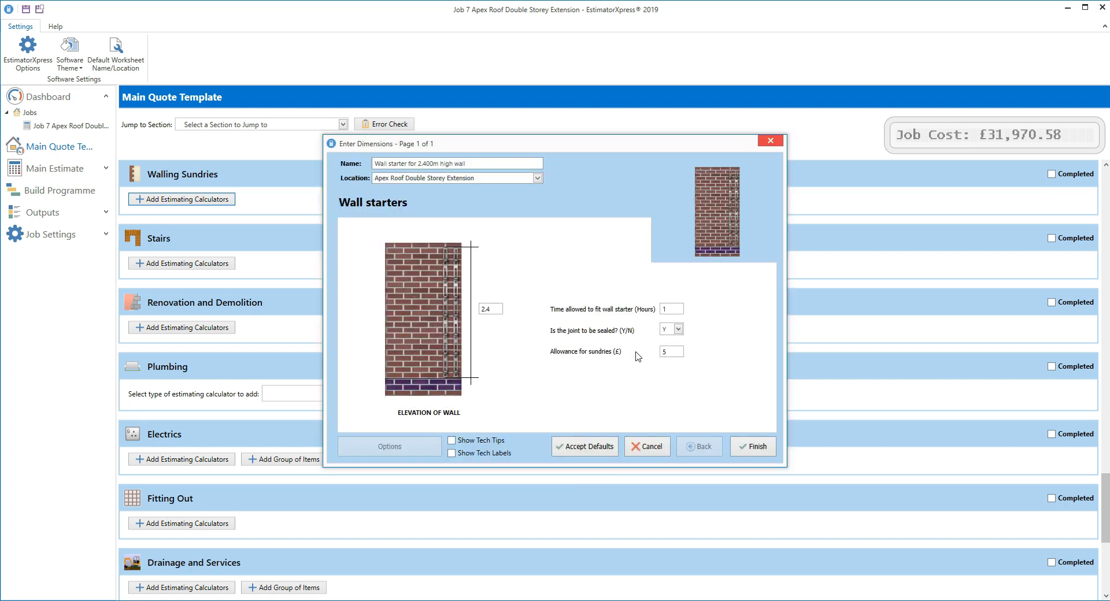
Step: Set the wall starter height to 20 m and fitting time to 4 hours, and mark Walling Sundries as completed
click(631, 352)
click(499, 309)
text(0)
click(675, 307)
key(BackSpace)
text(4)
click(715, 319)
click(753, 446)
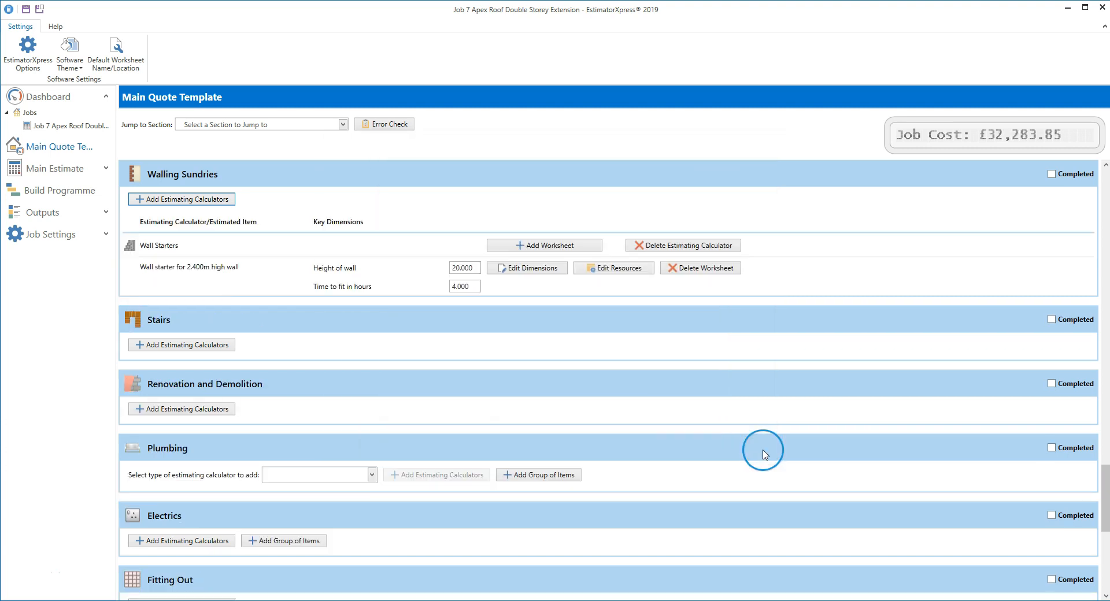
click(1052, 174)
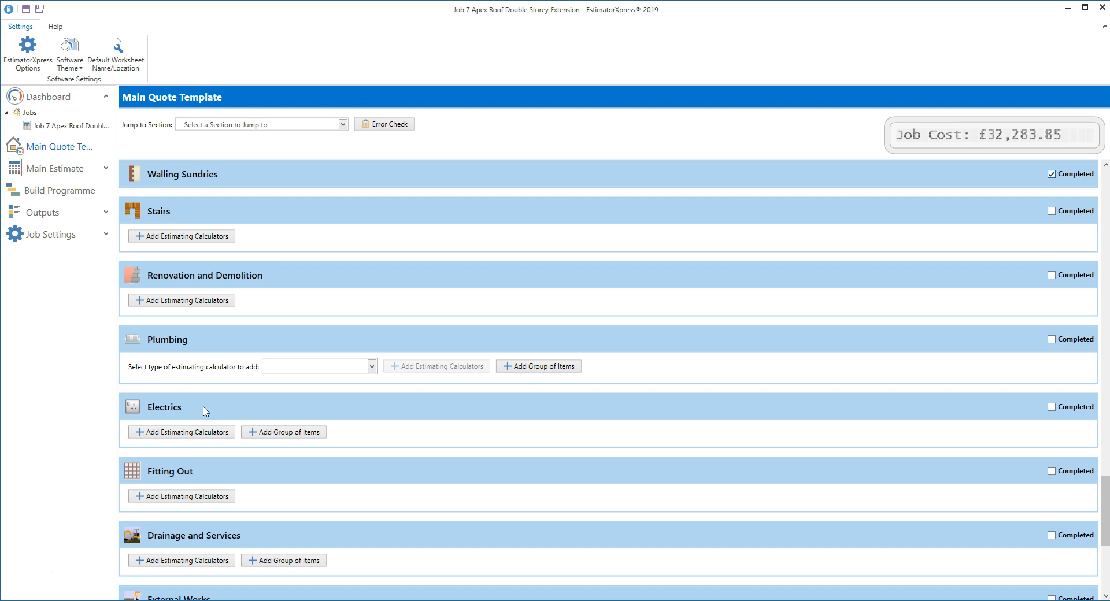
Step: Go to the Rooms section of the quote template and read its guidance on estimating by room
click(343, 125)
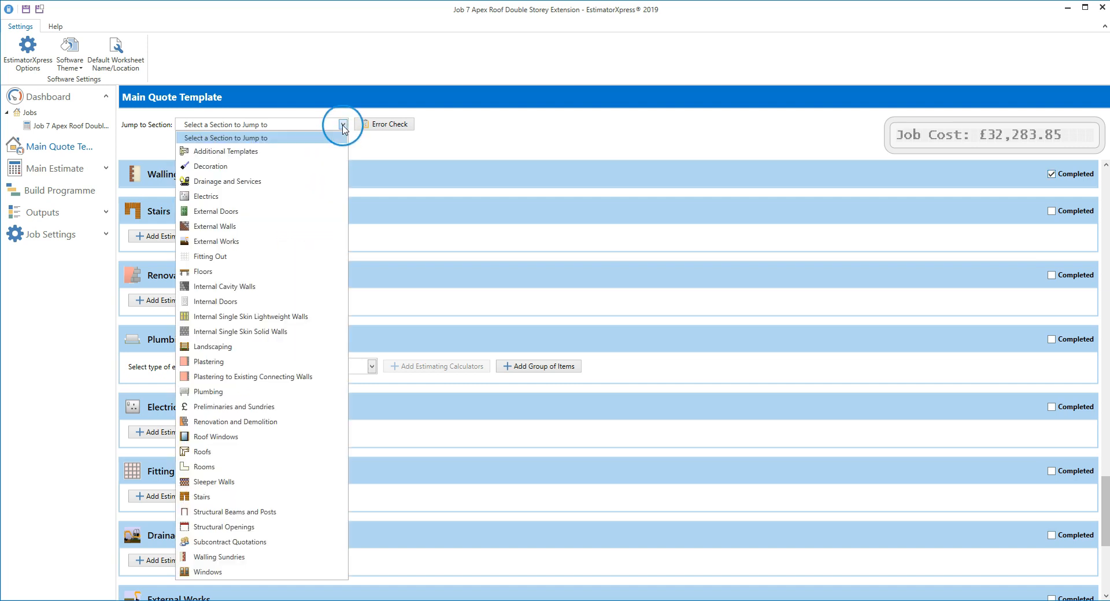
click(236, 467)
click(242, 455)
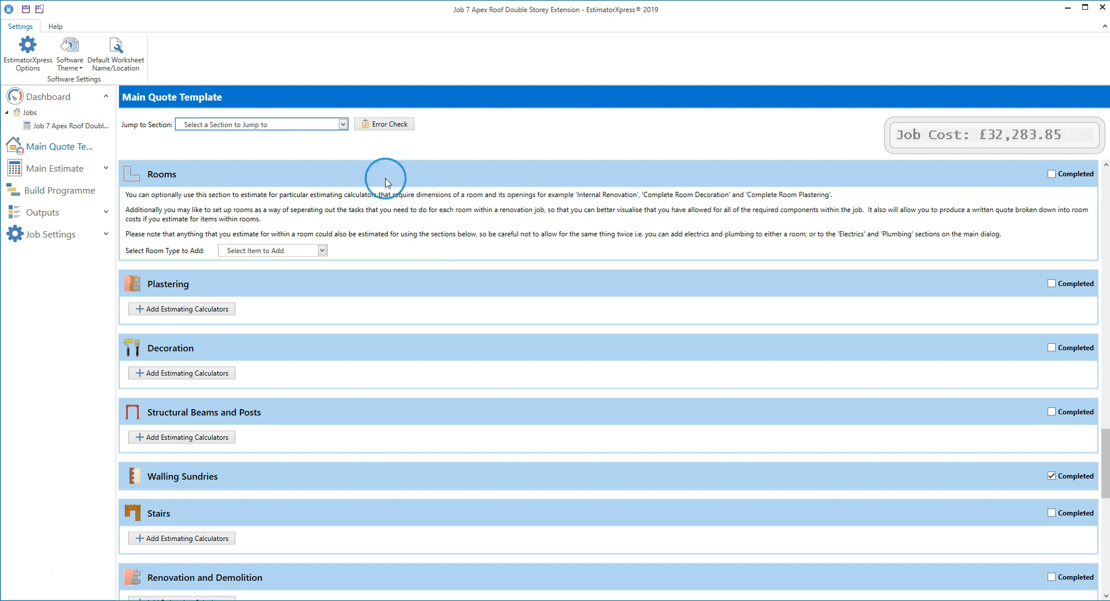
Step: Examine the estimating calculators offered for Preliminaries and Sundries, and the option for adding an additional template
click(343, 125)
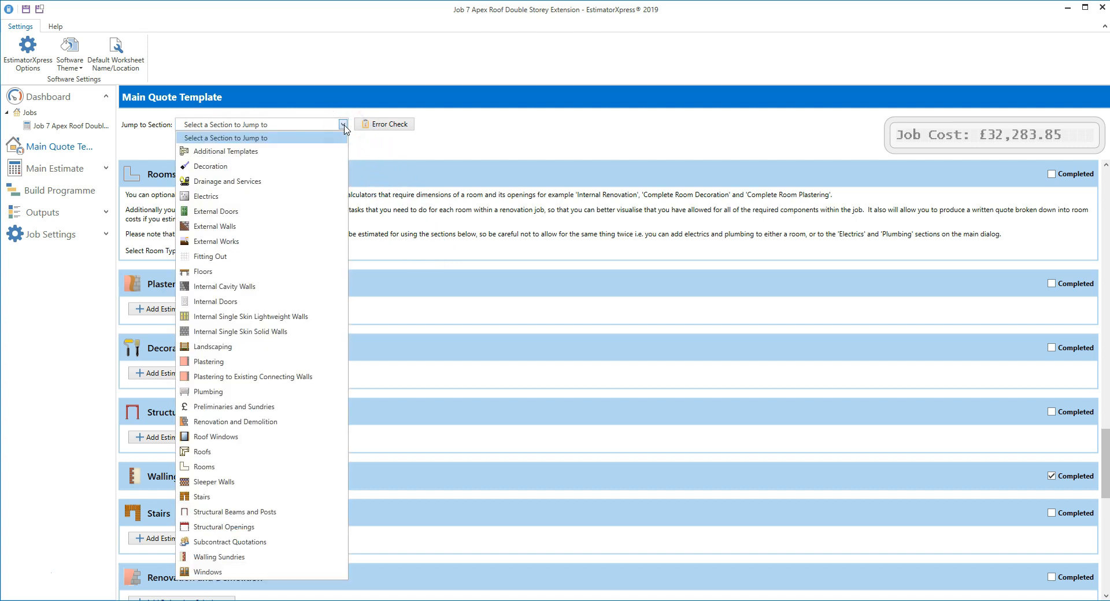
click(307, 407)
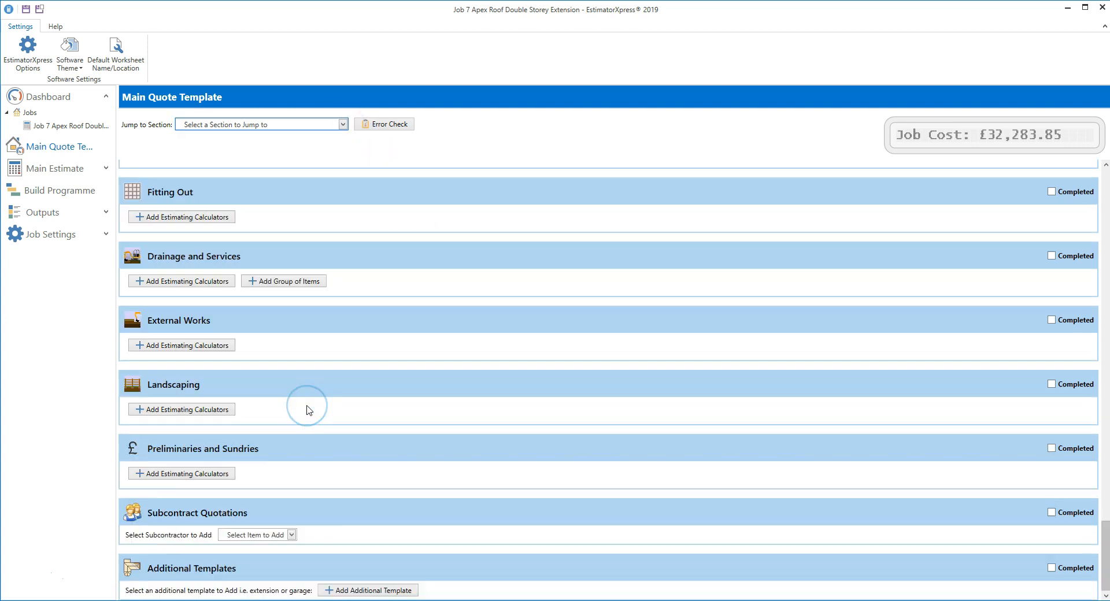
click(273, 454)
click(222, 474)
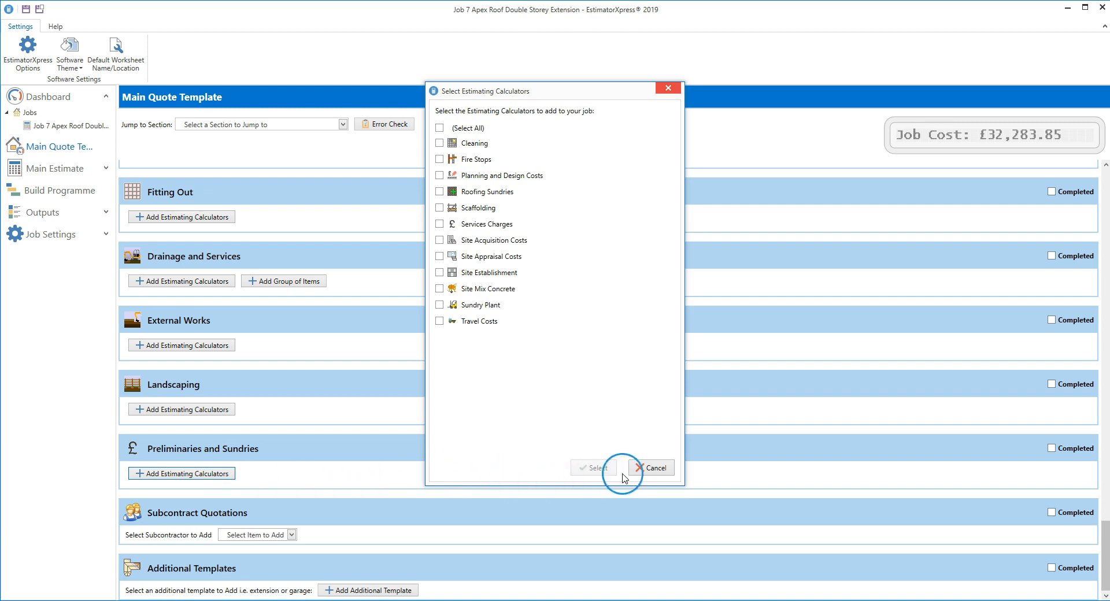
click(648, 470)
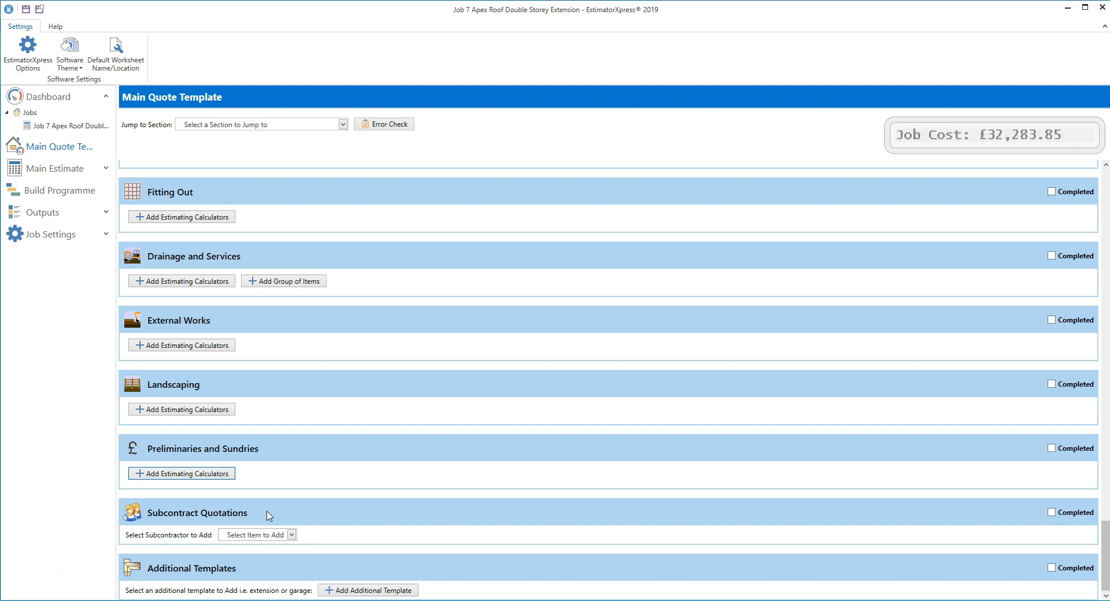
click(369, 590)
click(368, 590)
Step: Examine the dimensions and calculated resources of the External Walls worksheet under Brick and Block Cavity Wall, including the bricks above dpc
click(65, 169)
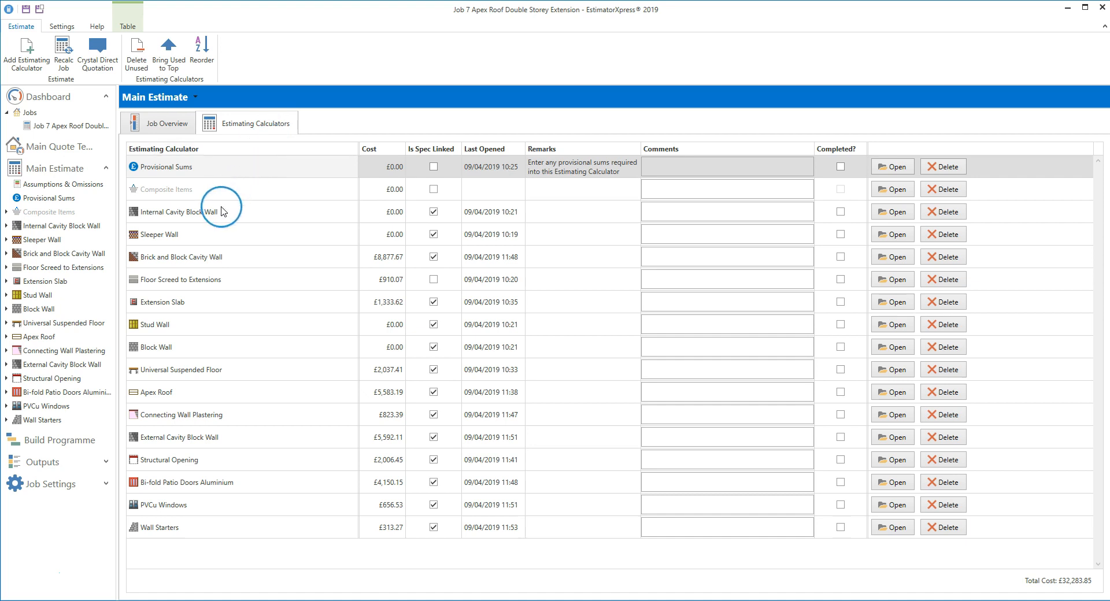
double_click(190, 261)
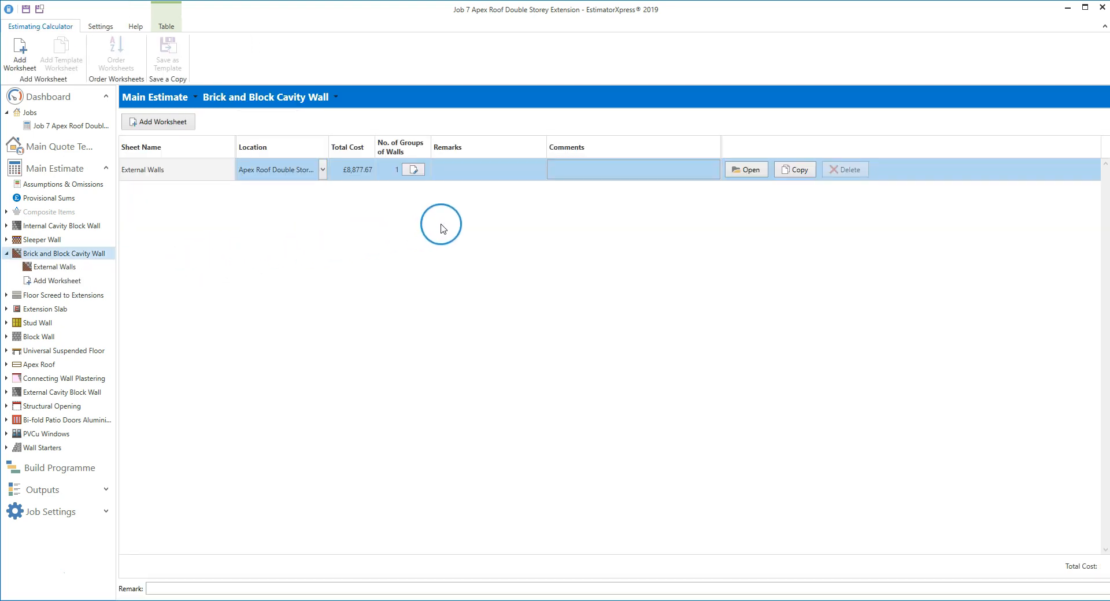
click(744, 174)
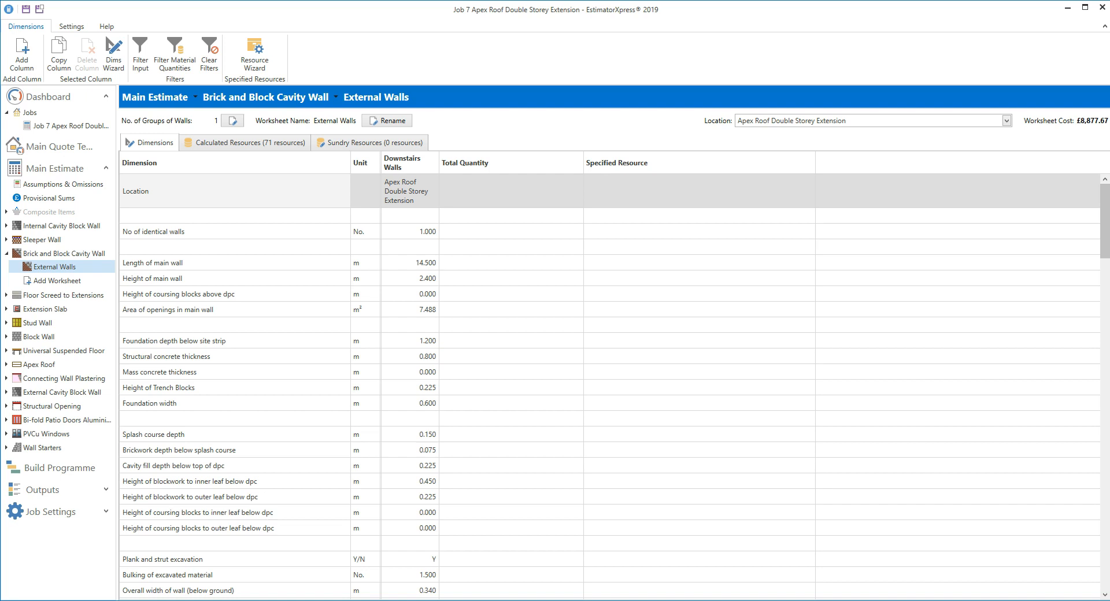
click(292, 145)
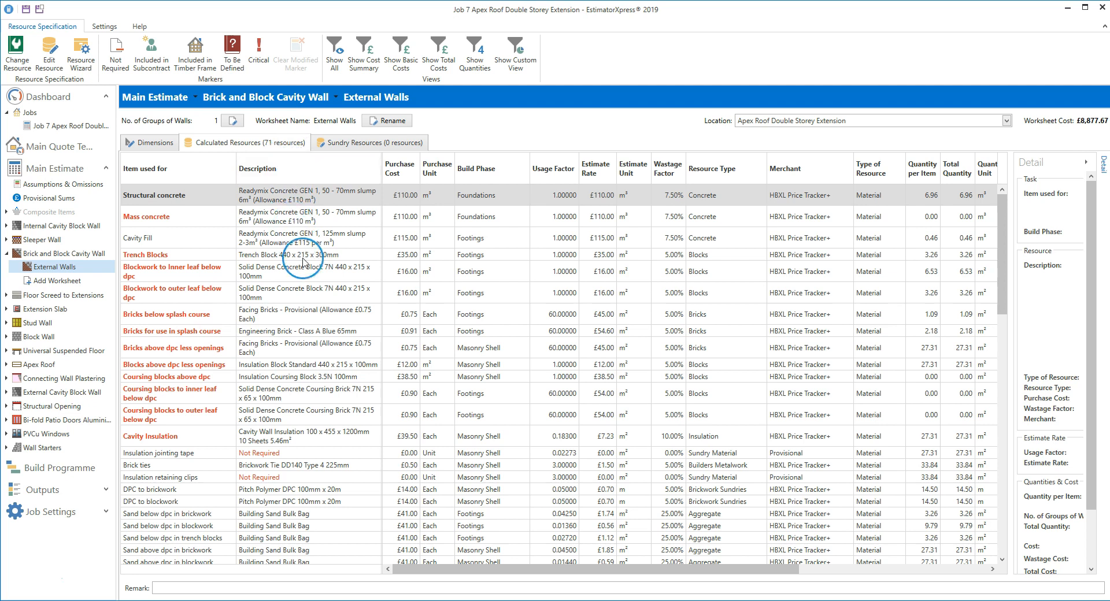
click(347, 349)
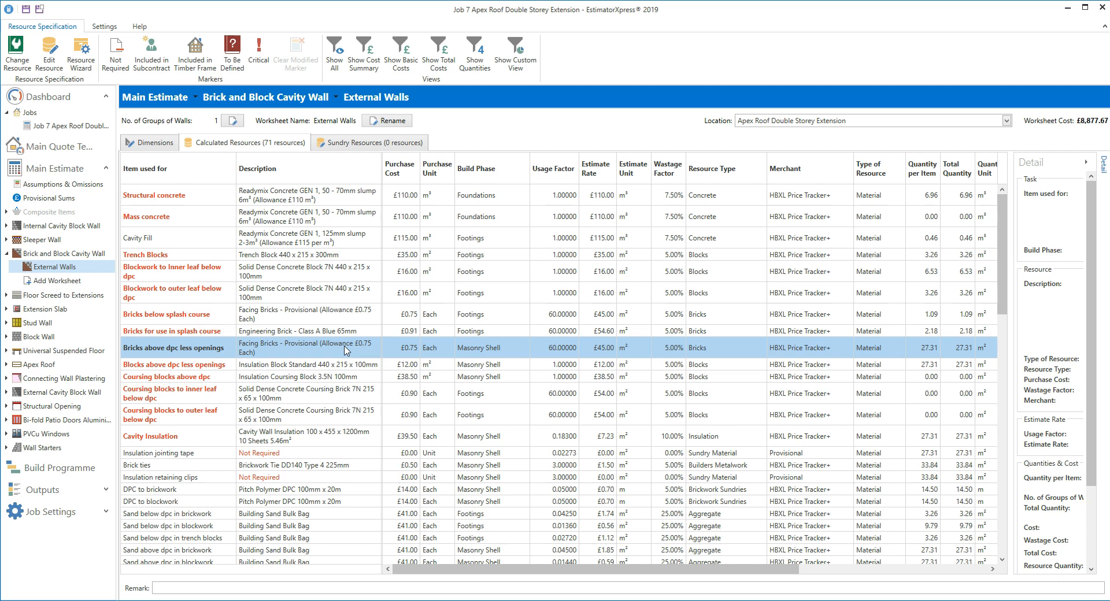
Step: Open the Roof to Upper Floor worksheet of the Apex Roof calculator from the main estimate
click(64, 171)
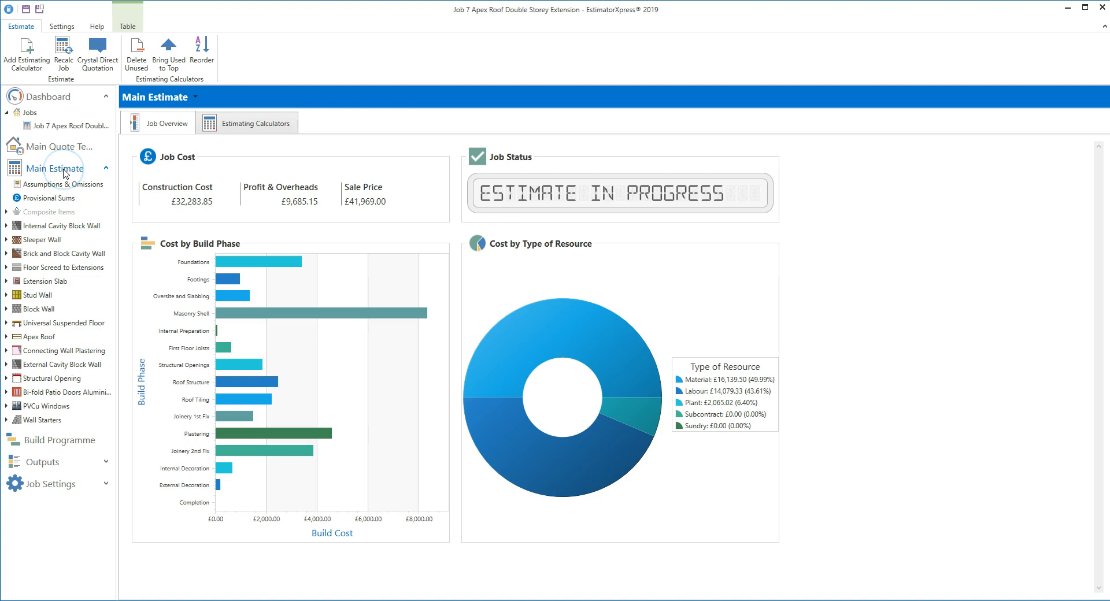
click(284, 126)
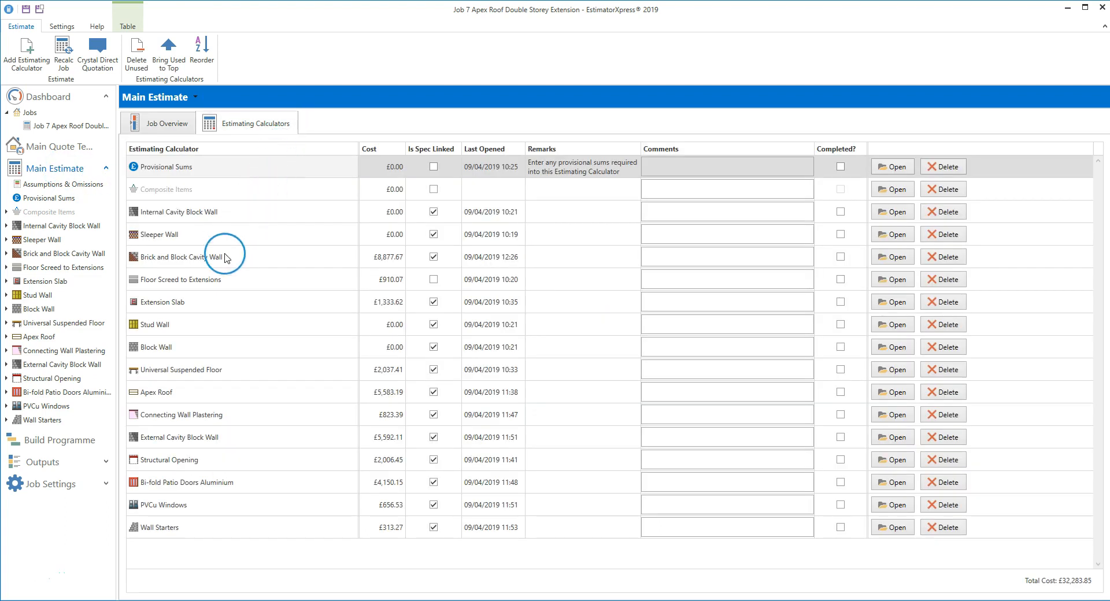
click(162, 393)
double_click(162, 393)
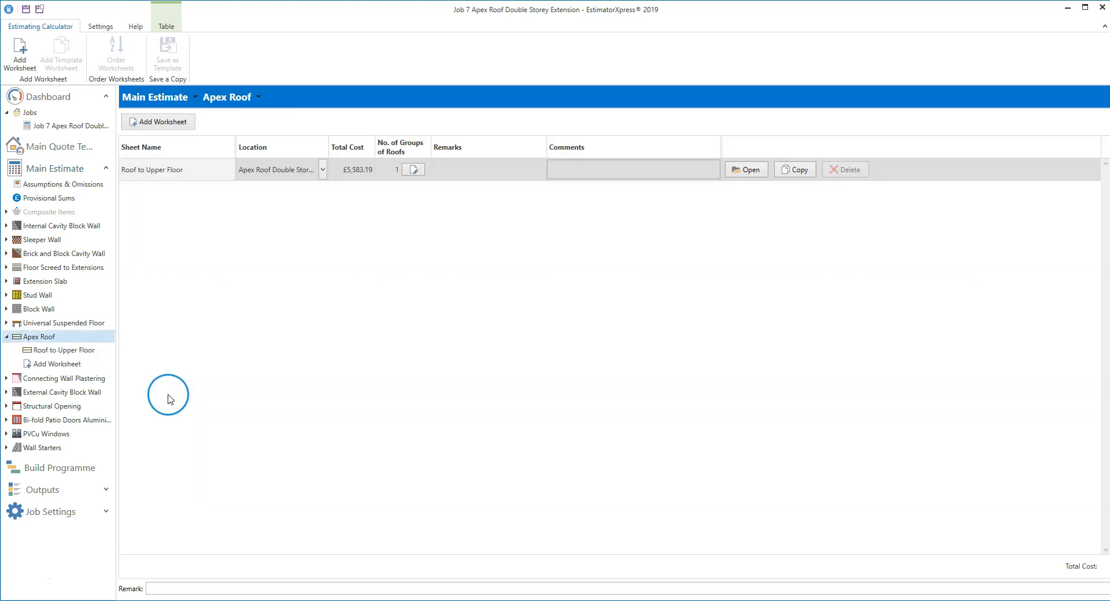
click(757, 169)
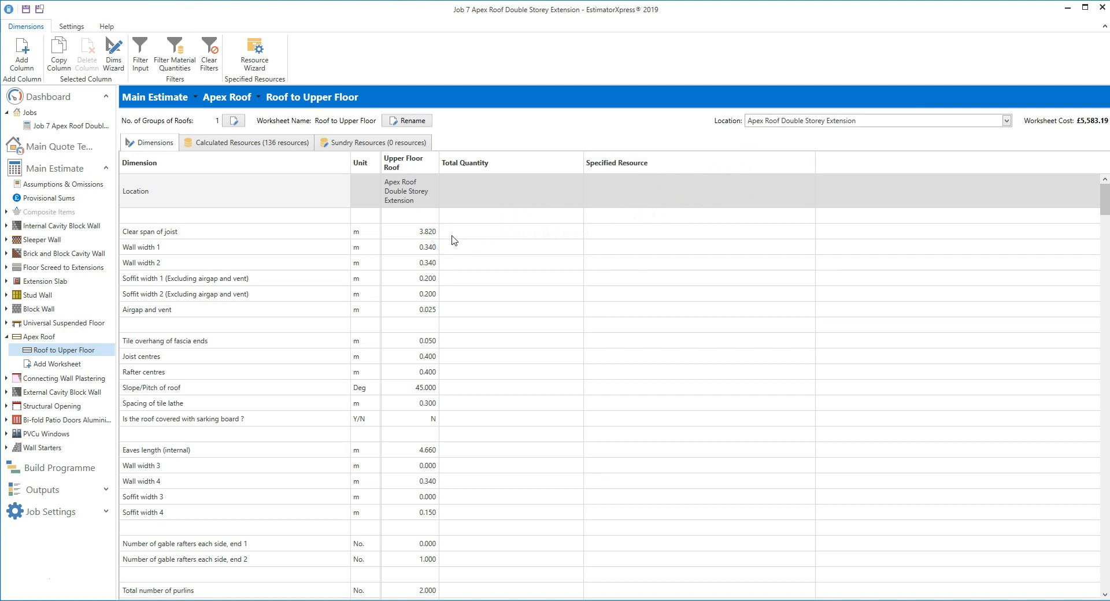
Step: Look through the upper floor roof dimensions, and filter them to material quantities
scroll(454, 241, down, 8)
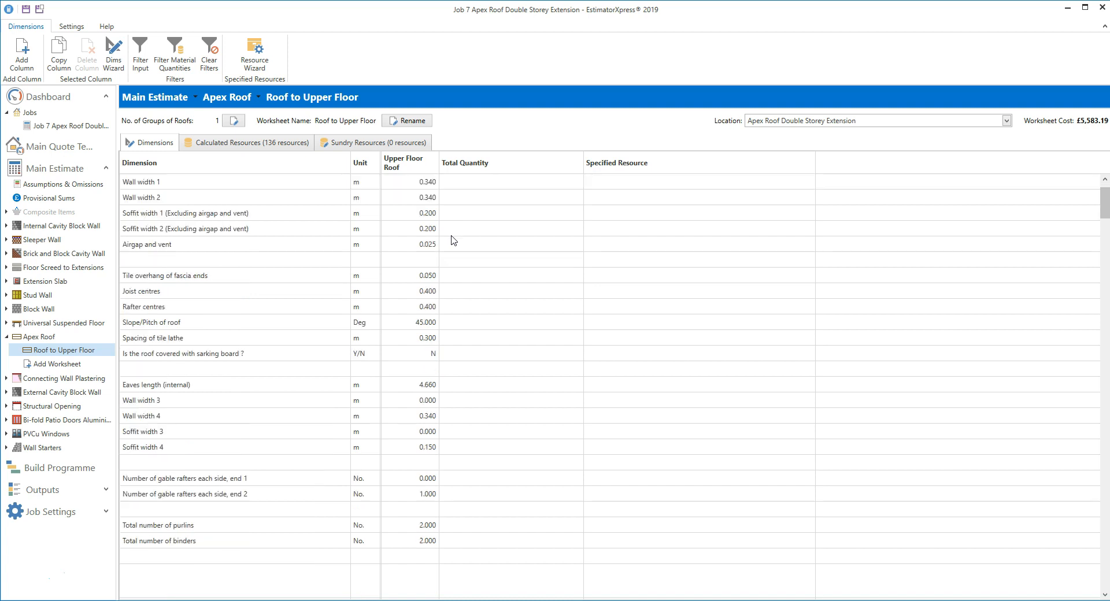
scroll(454, 241, down, 8)
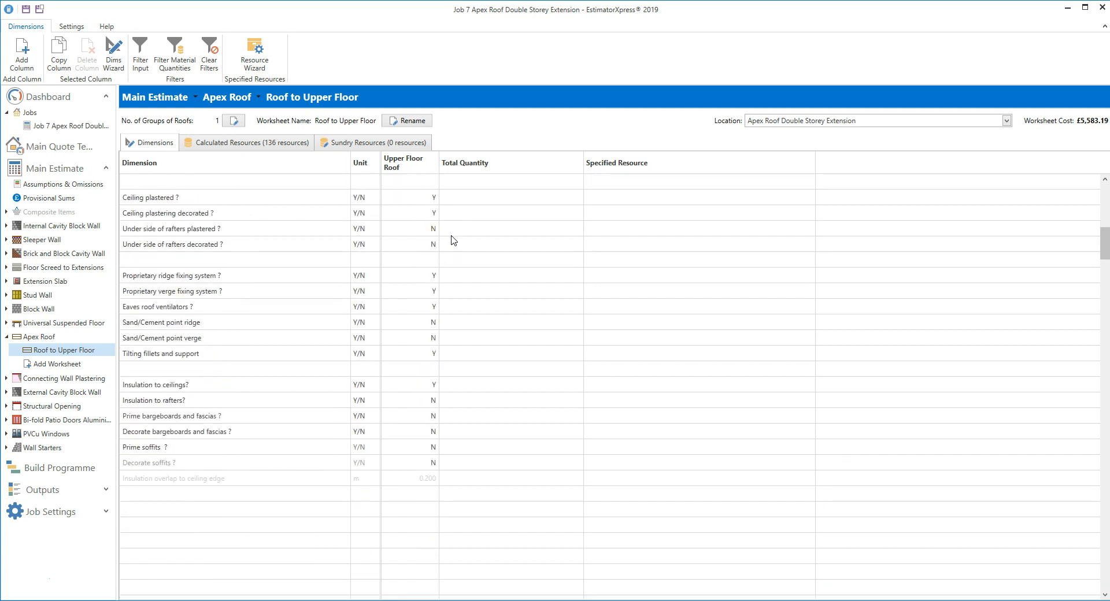
scroll(454, 240, down, 4)
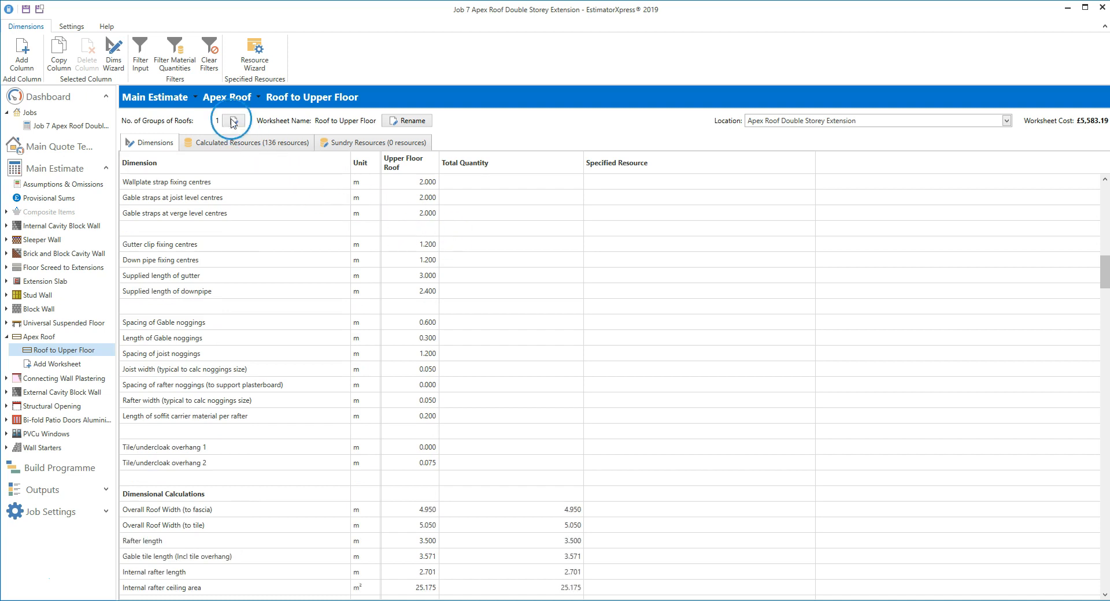
click(176, 65)
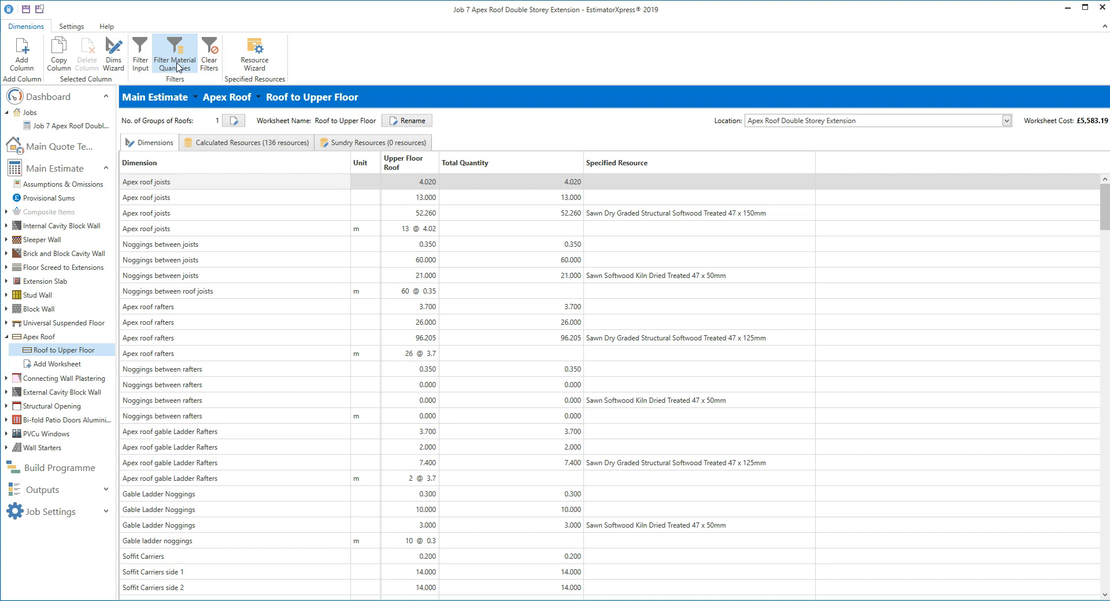
Step: Examine the roof's calculated resources, including the tiles and gutter, and return to the main estimate's job overview
click(271, 146)
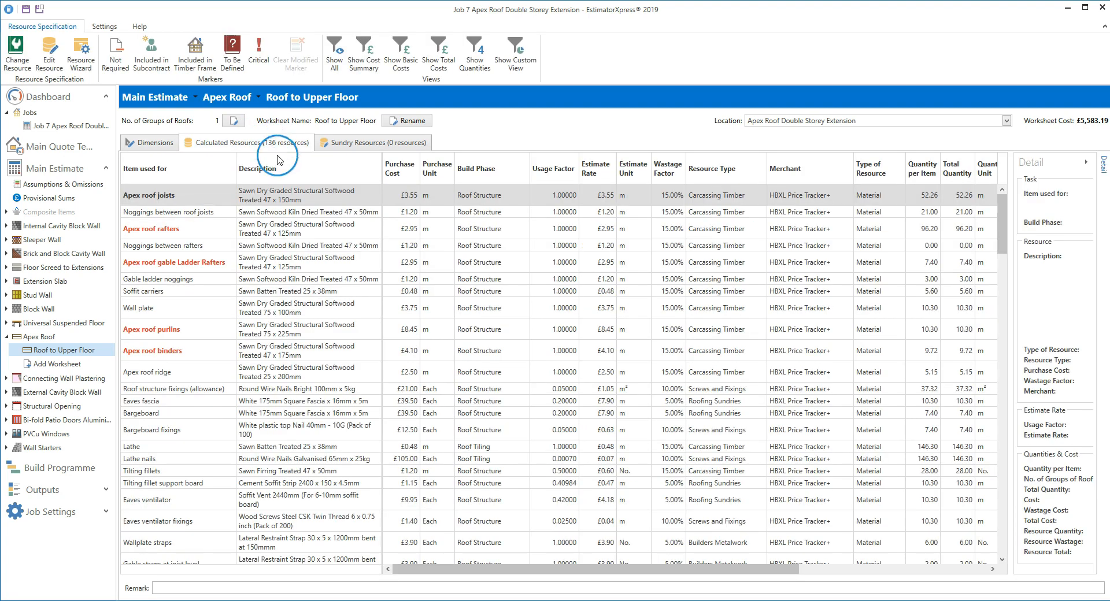
scroll(298, 306, down, 3)
scroll(297, 306, down, 5)
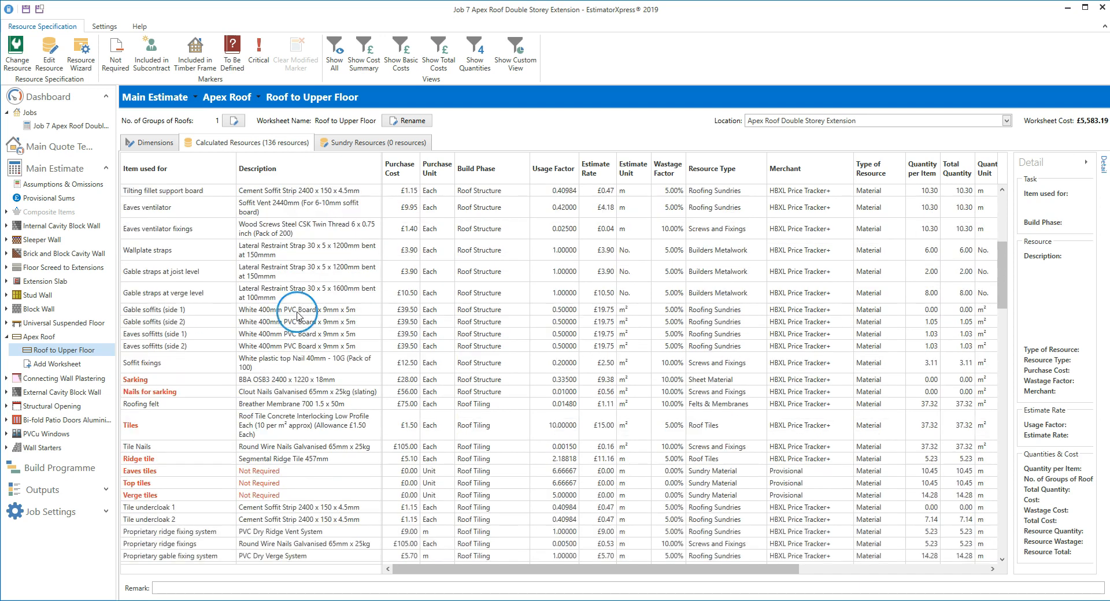
click(333, 429)
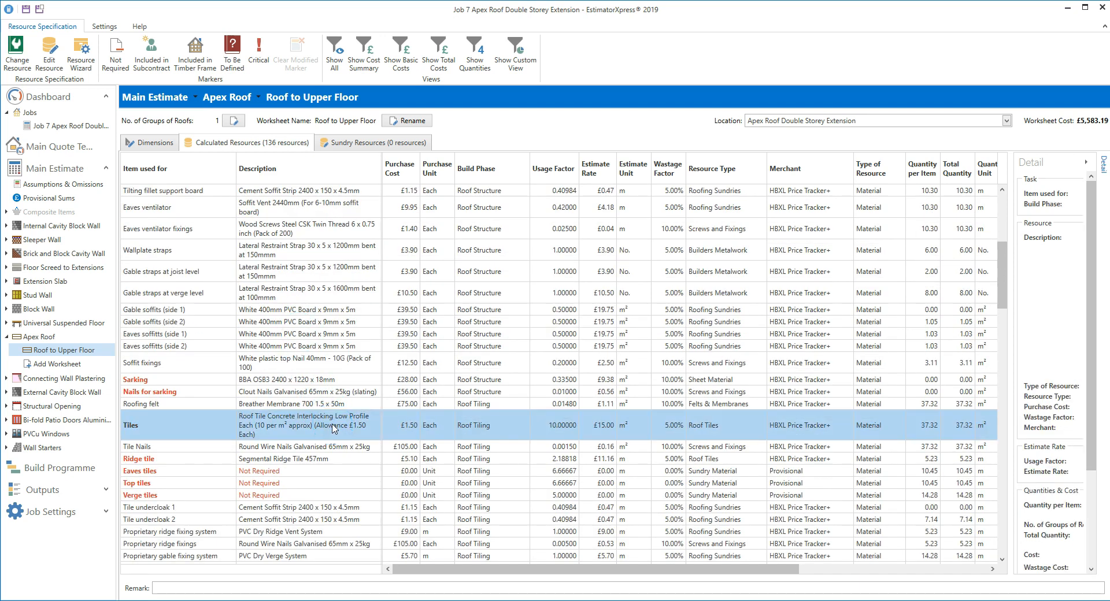
scroll(332, 428, down, 7)
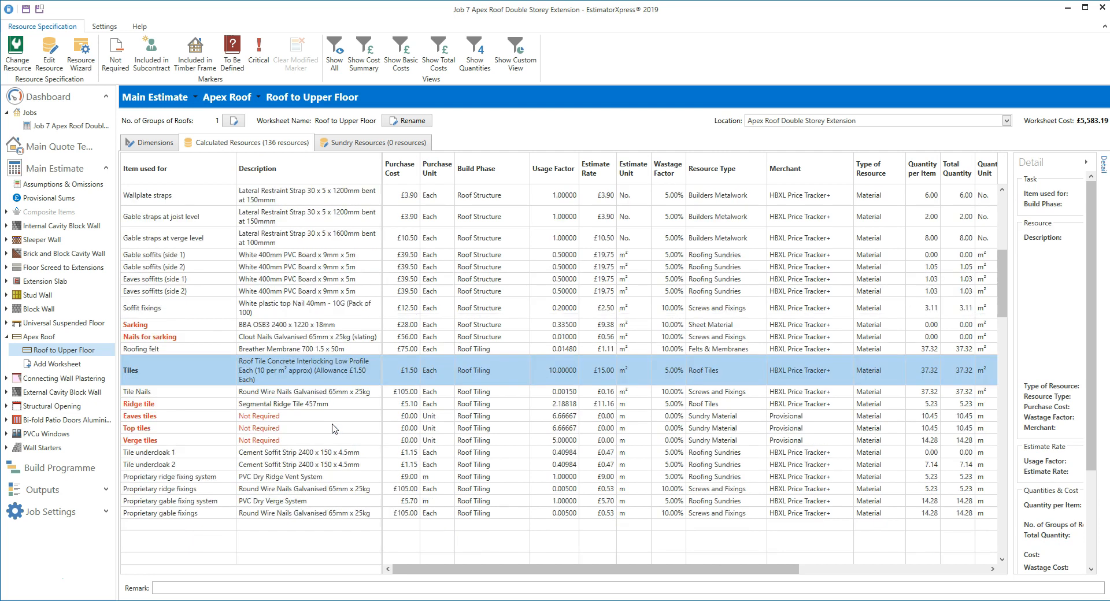
scroll(333, 428, down, 1)
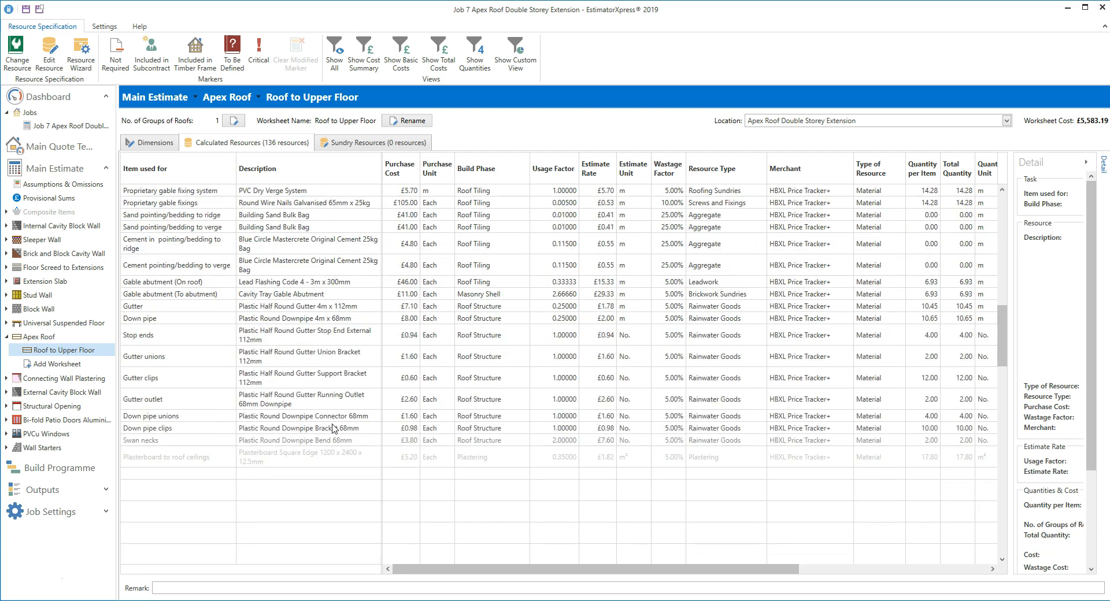
click(318, 307)
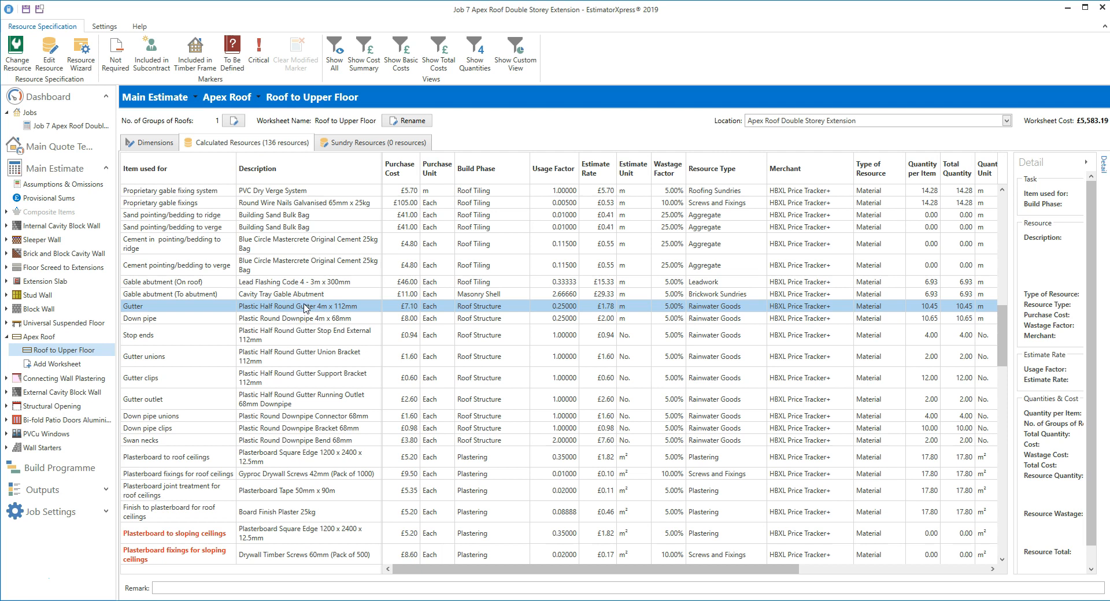
click(36, 172)
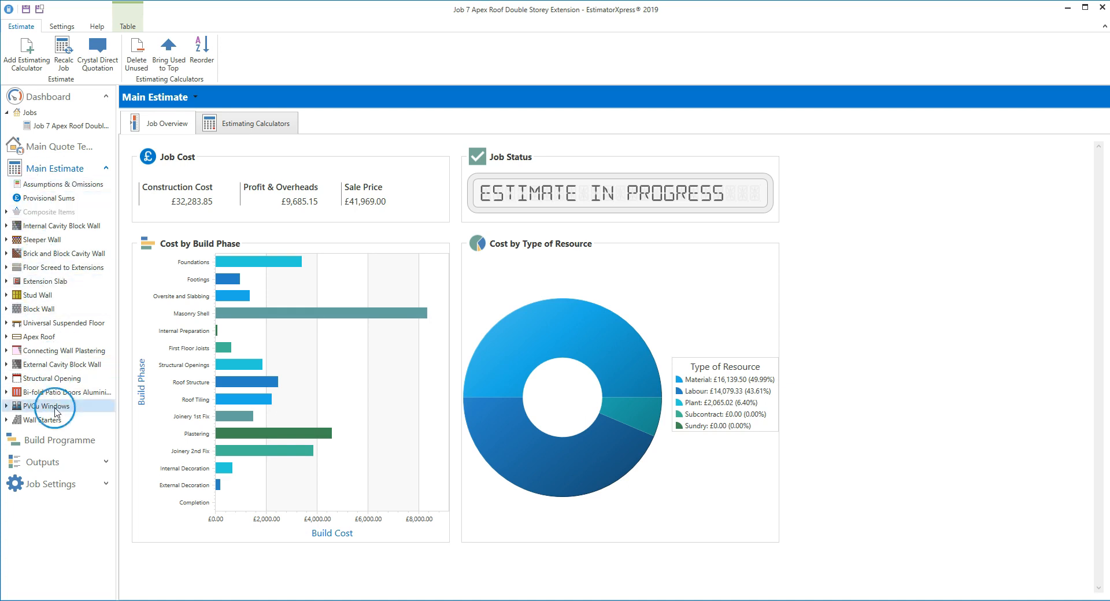
Step: Fill in the client's name, address, mobile number and e-mail in the job's address settings, and set the site address to the client address
click(69, 484)
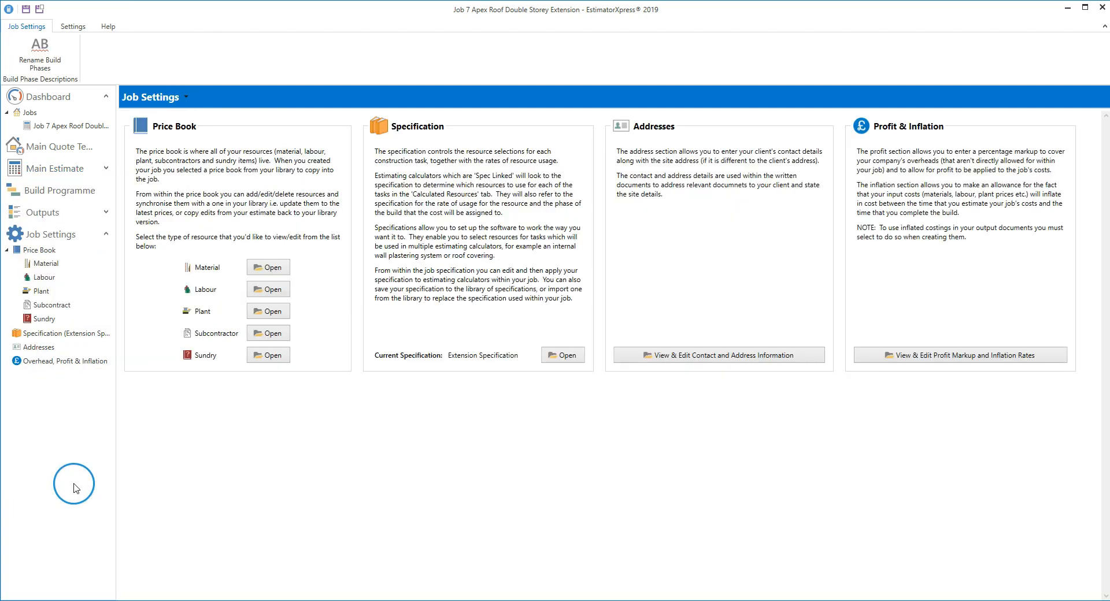
click(737, 358)
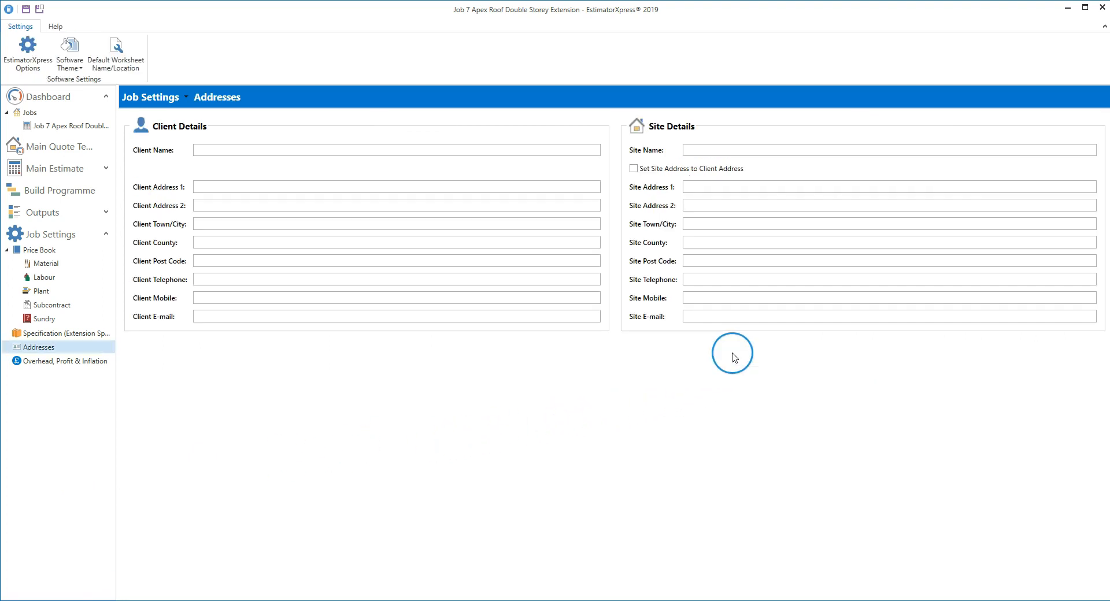
click(287, 150)
text(Mr and )
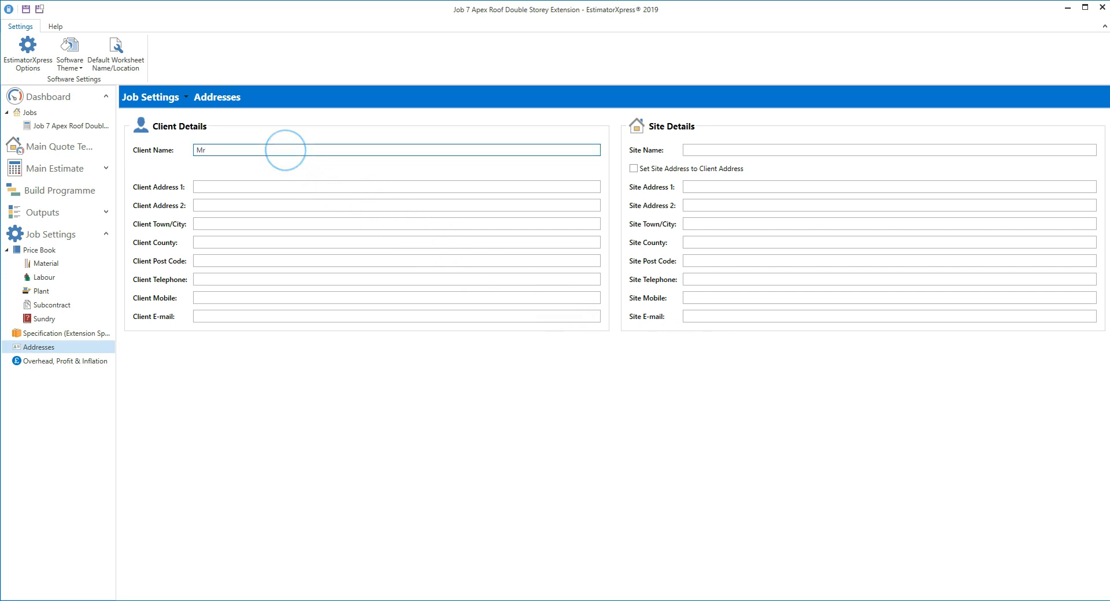
text(Mrs Jones)
key(Tab)
text(4 Maple Drive)
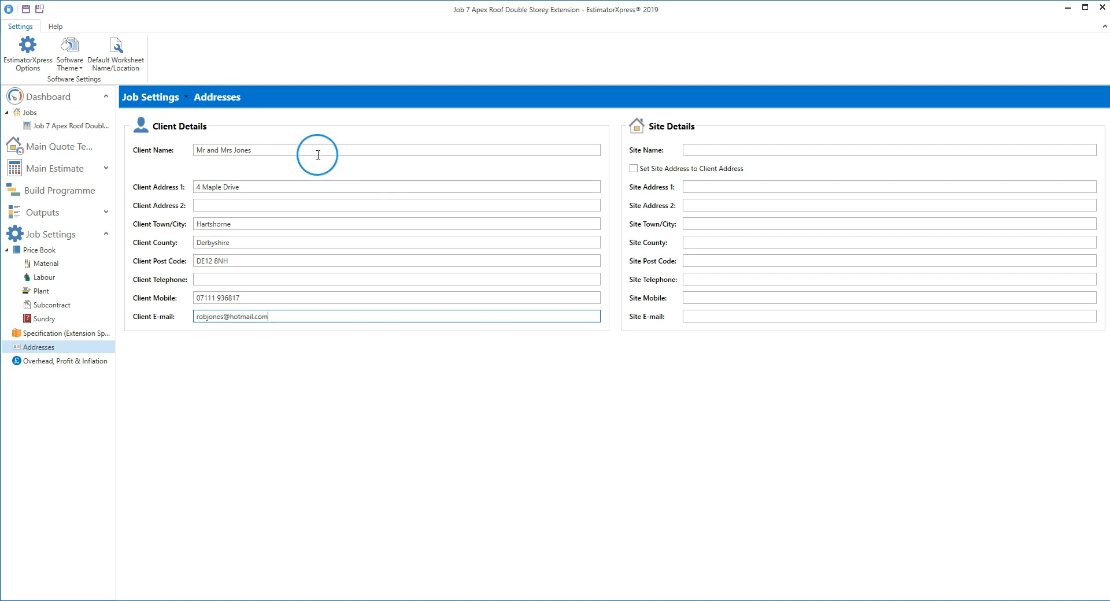
click(633, 169)
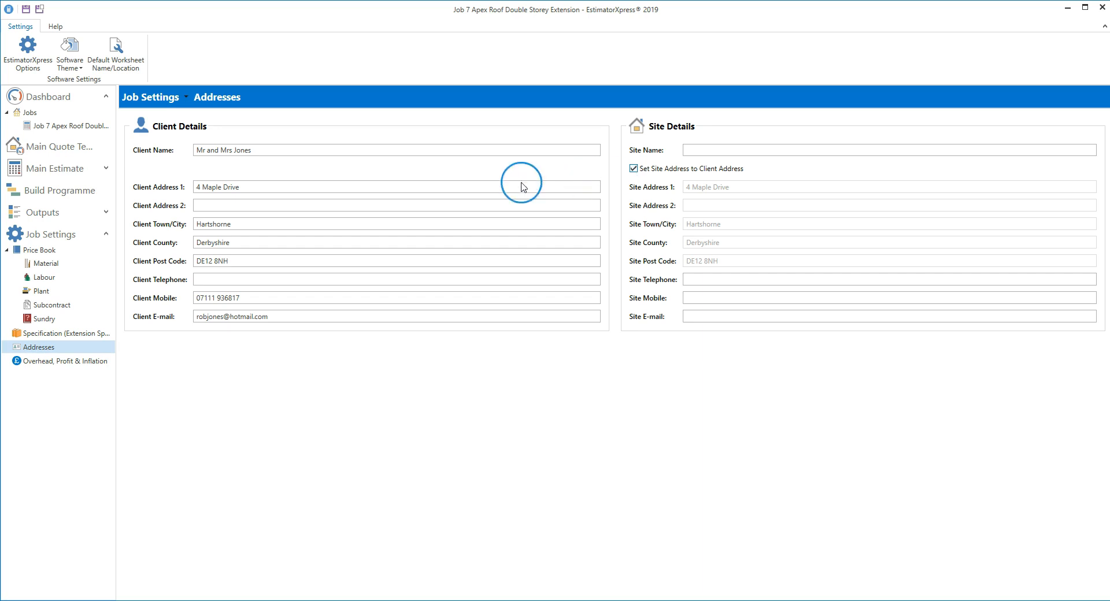
Step: Open the written quote for the main estimate, keep its quote type as Build Phase, and check the data filter options
click(49, 216)
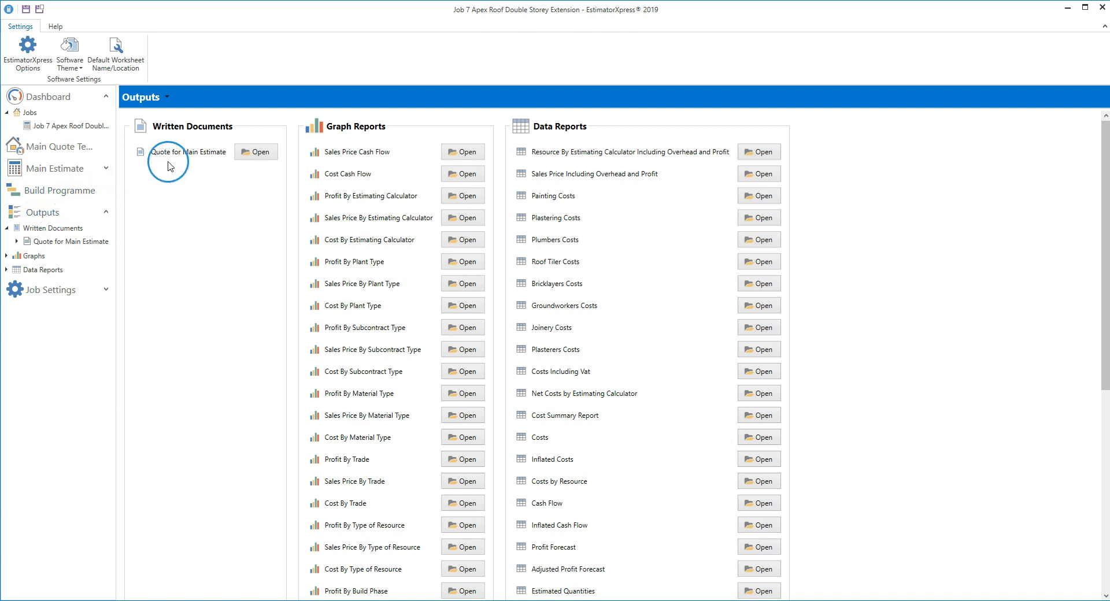
click(264, 155)
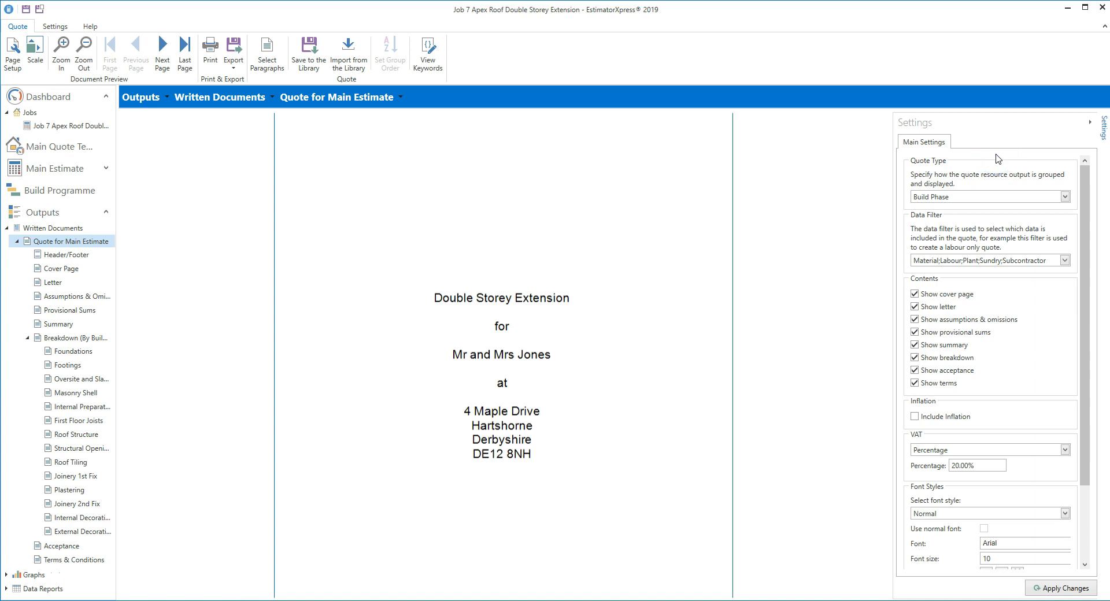
click(1066, 198)
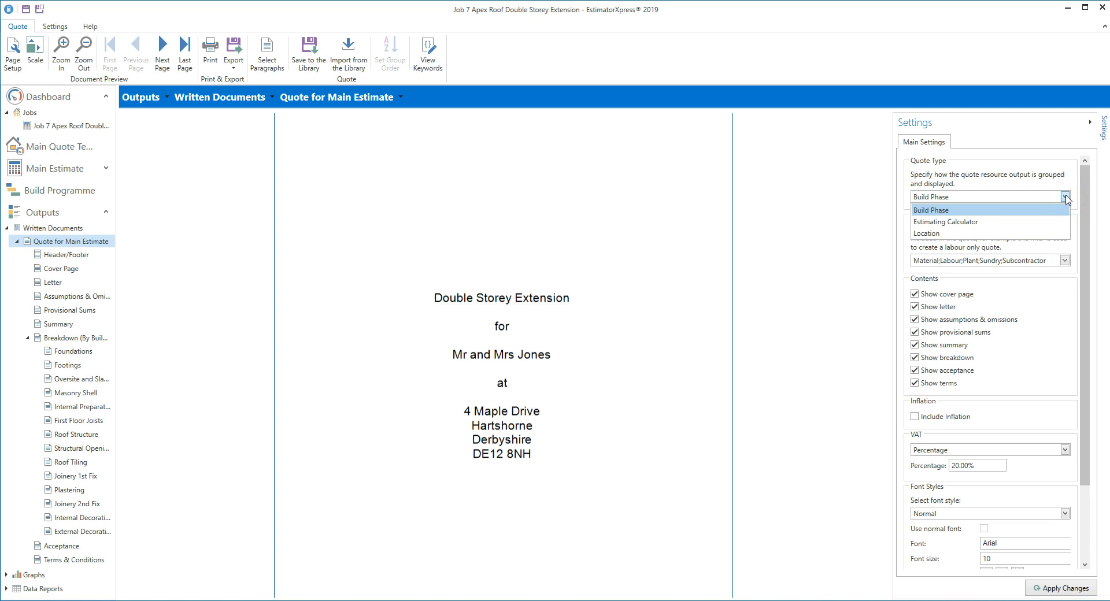
click(1053, 209)
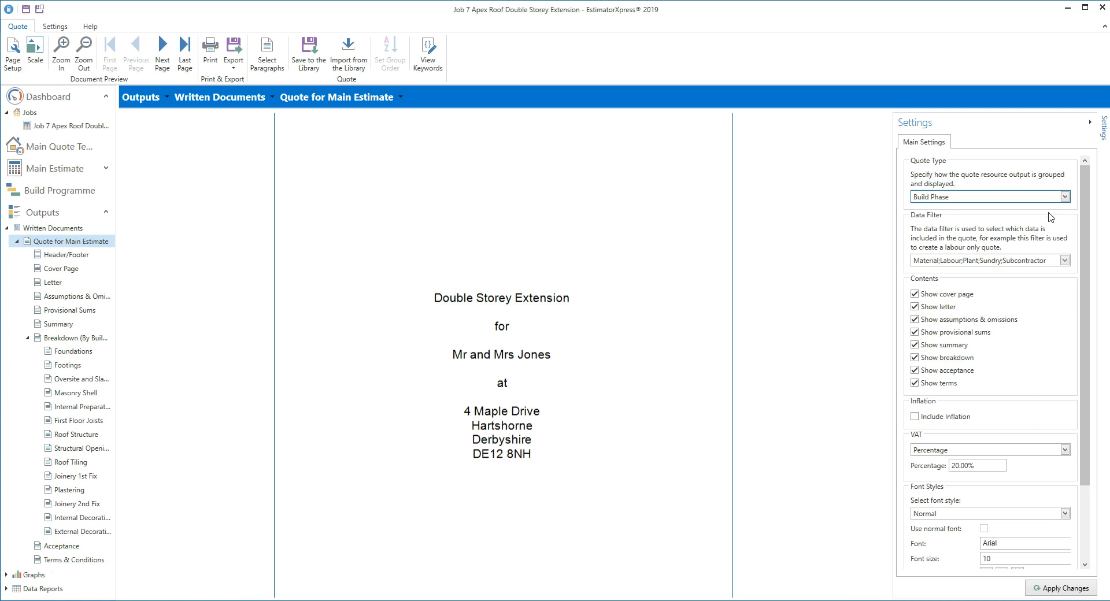
click(1065, 260)
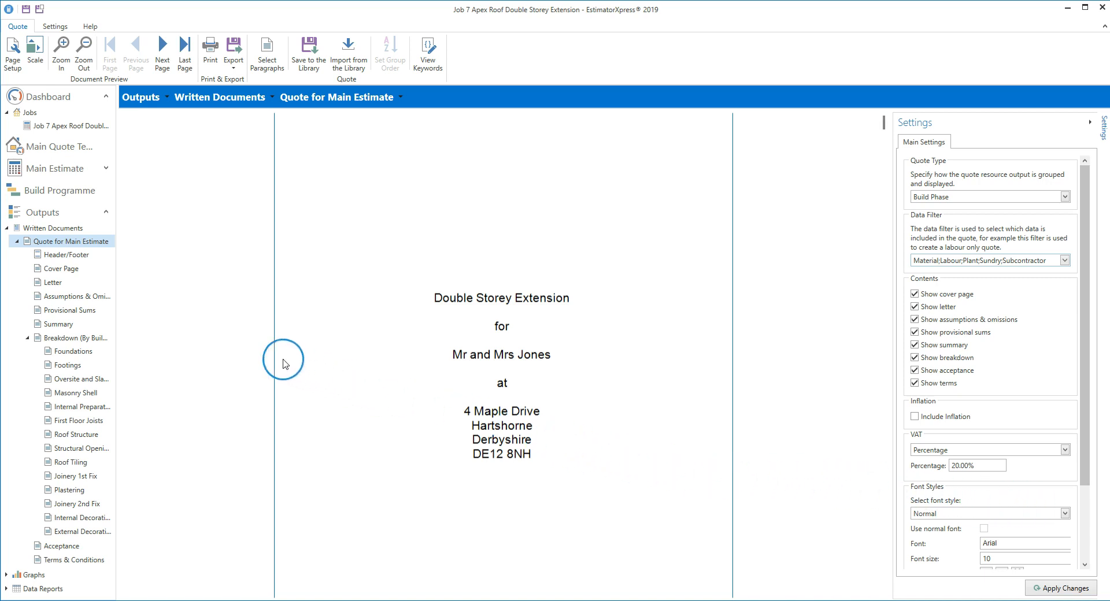
Step: Include the logo orbit_logo.jpg on the quote's cover page at a size of 60 mm and apply the changes
click(58, 269)
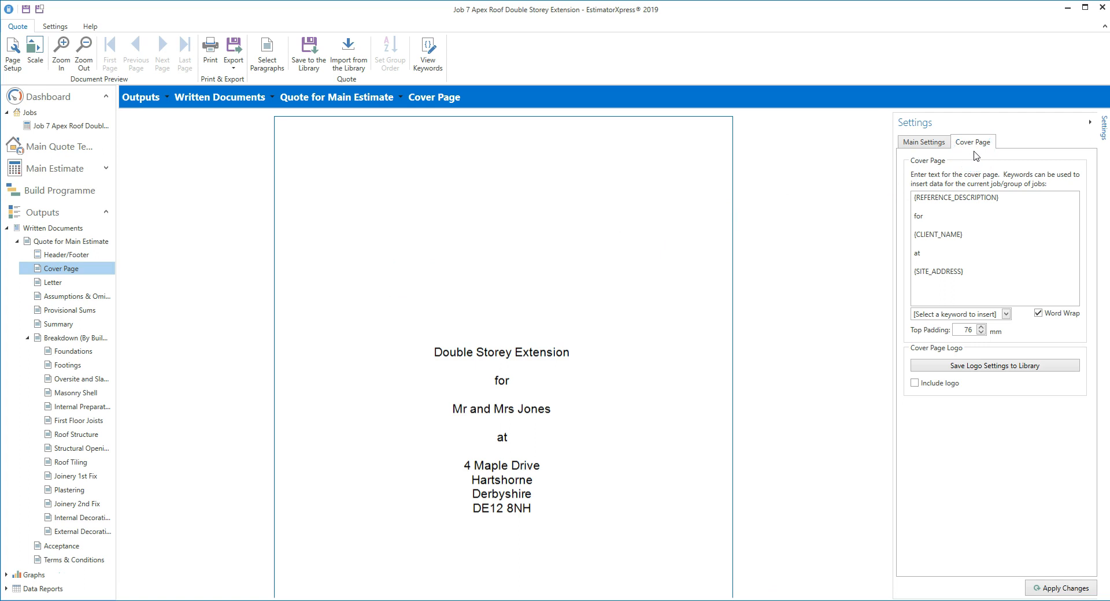
click(916, 386)
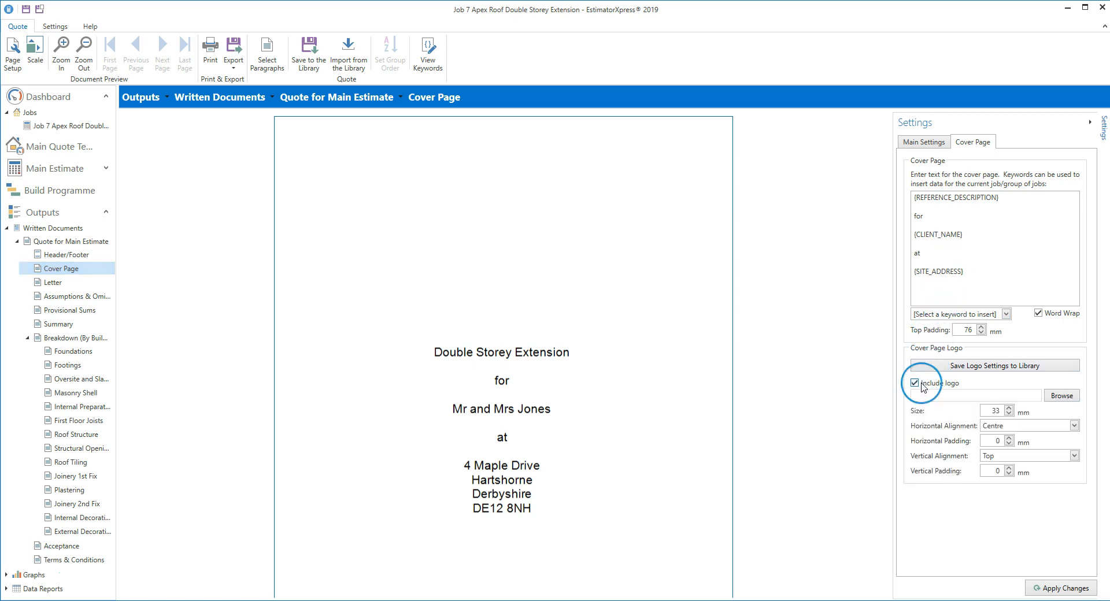
click(1061, 396)
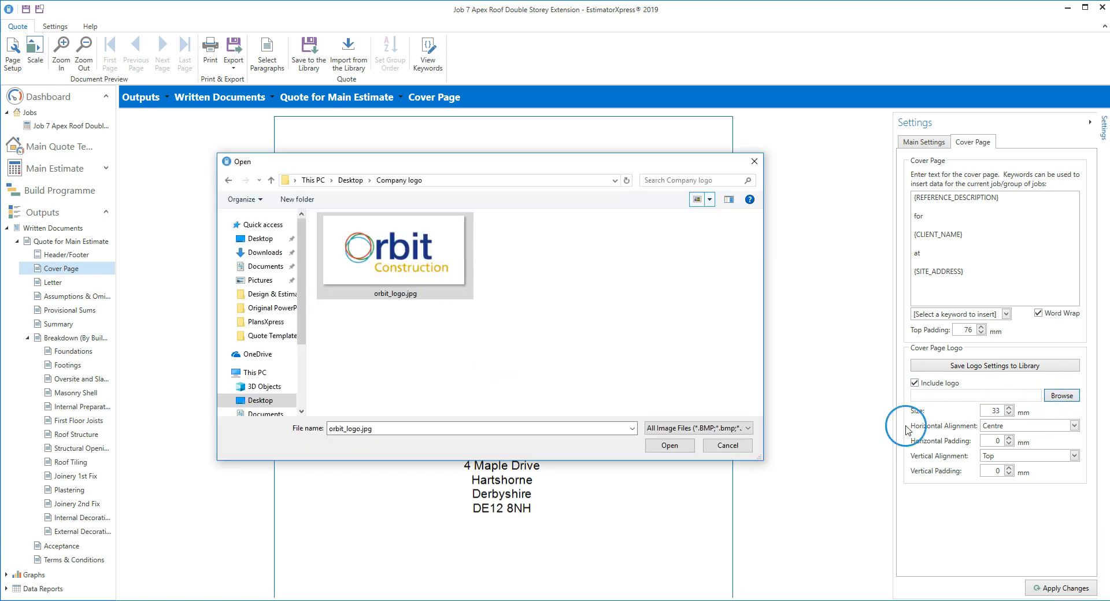
click(670, 447)
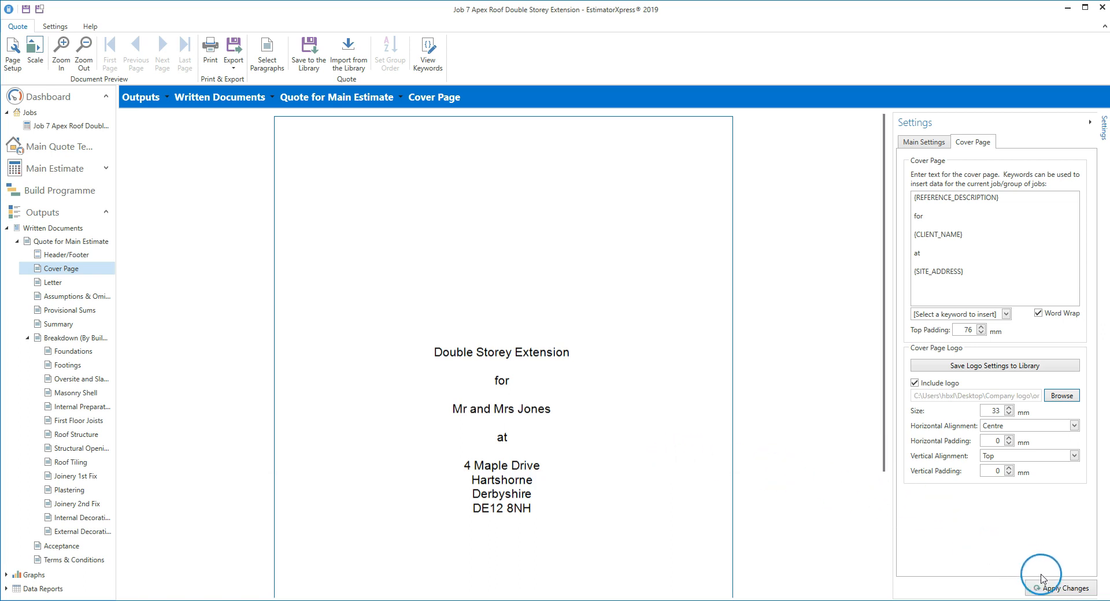
click(1063, 589)
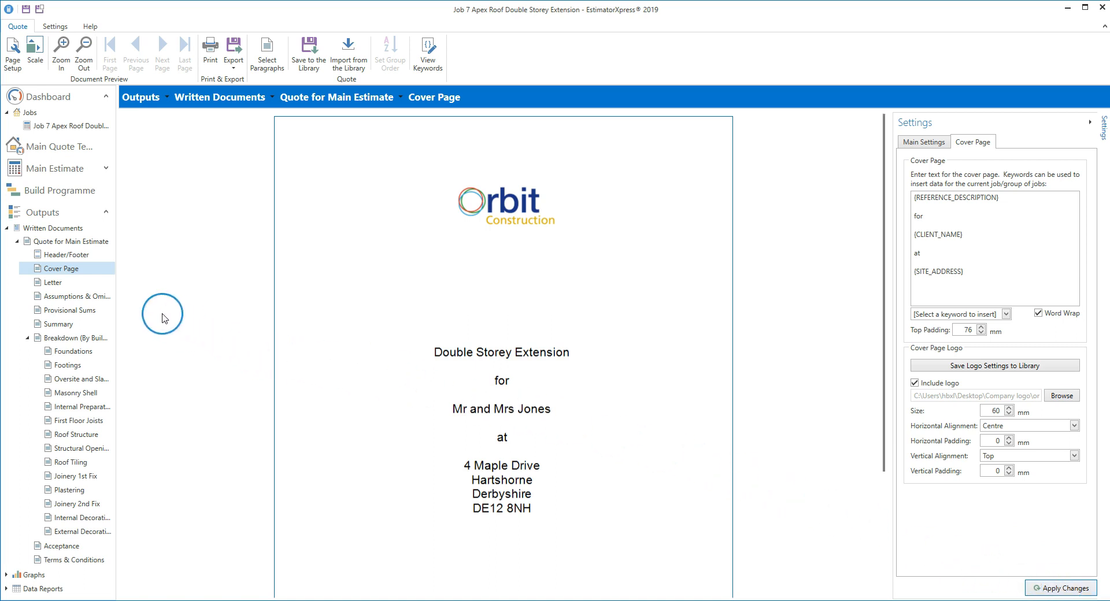
Step: Look over the quote's letter and the alternative letter paragraphs available for it
click(72, 285)
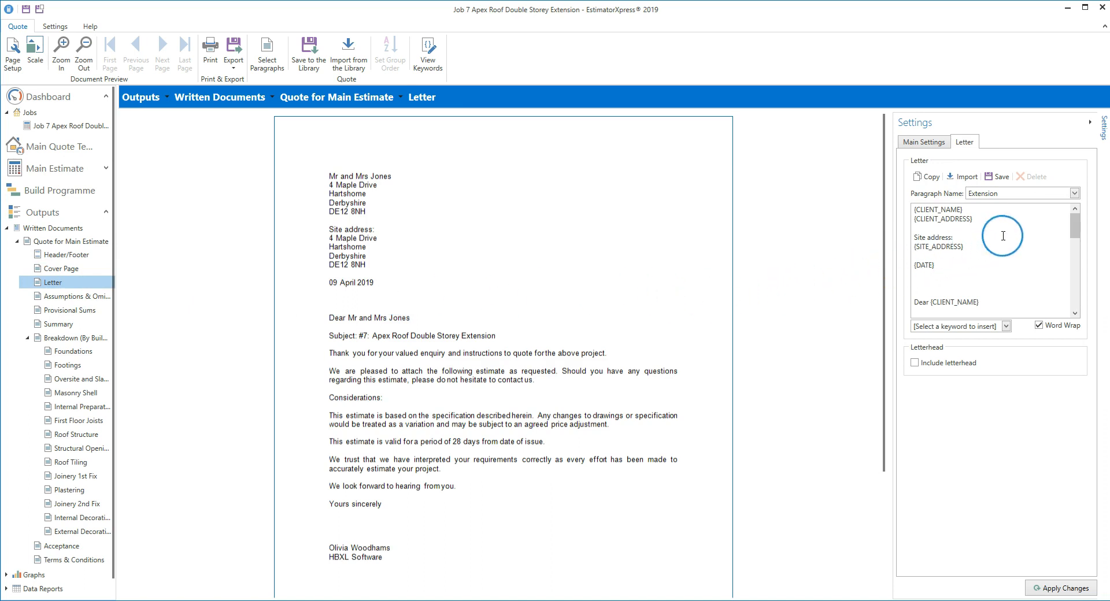
click(1075, 194)
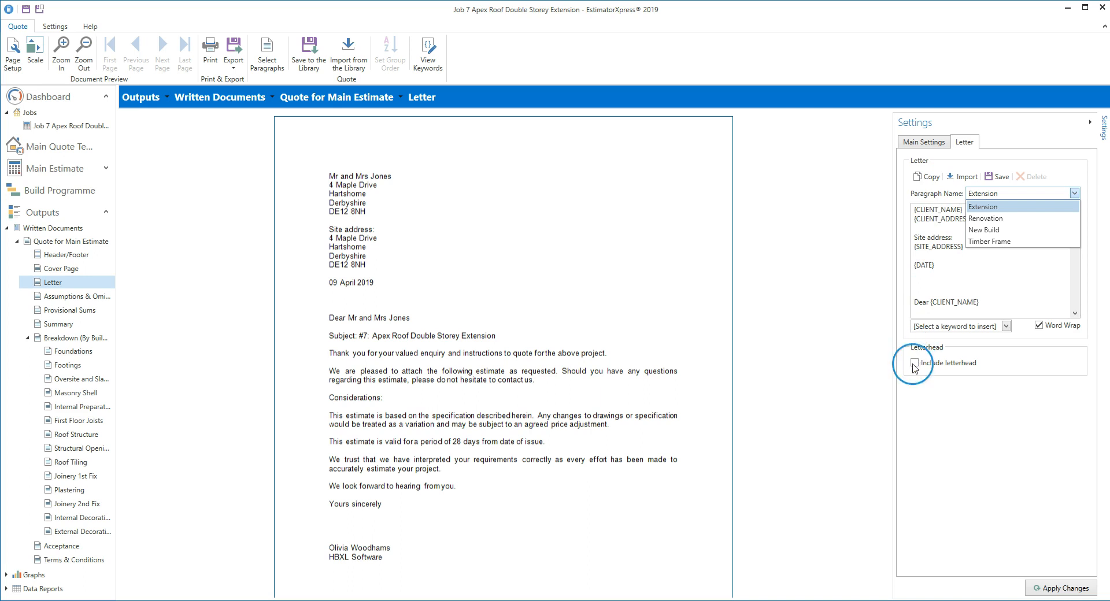
click(74, 341)
Step: Review the quote's breakdown by build phase and its settings, keeping the resources display mode on Show Key Resources, and view the Footings page
click(76, 343)
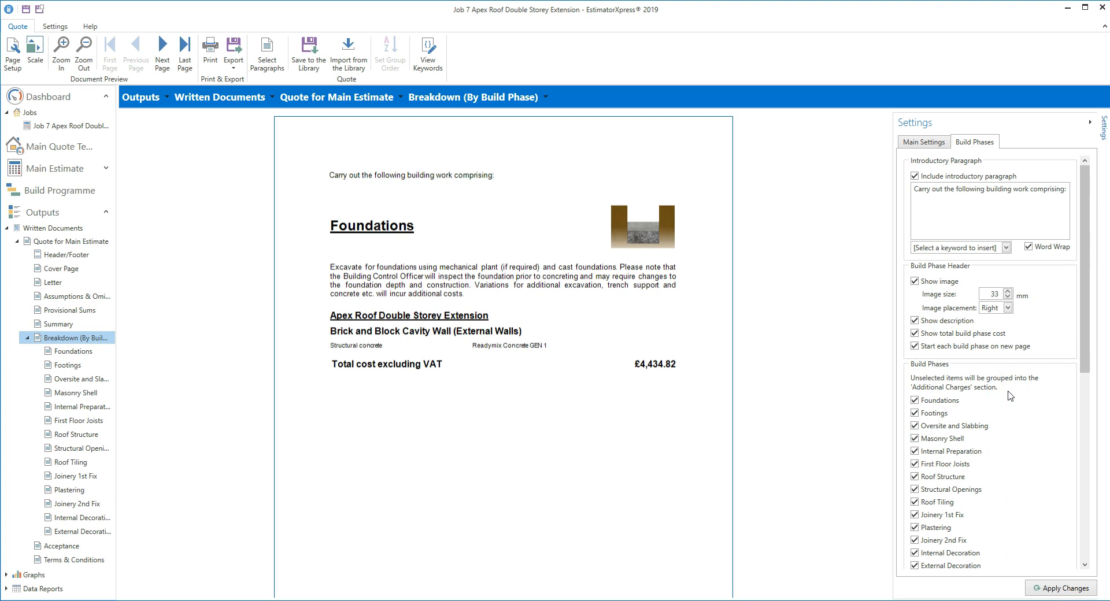
scroll(1010, 396, down, 10)
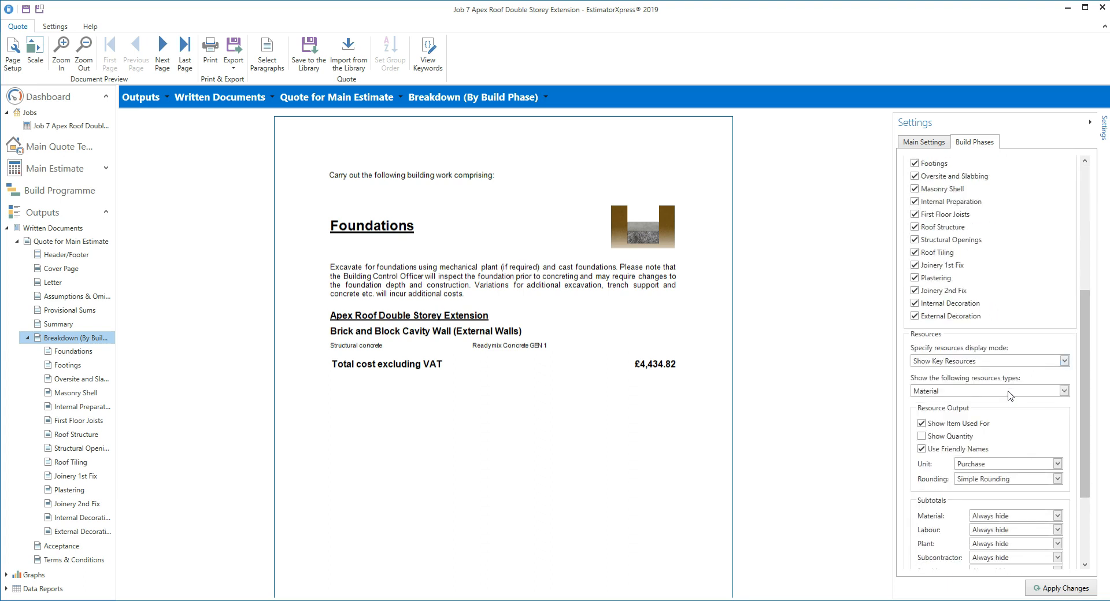
scroll(1010, 396, down, 2)
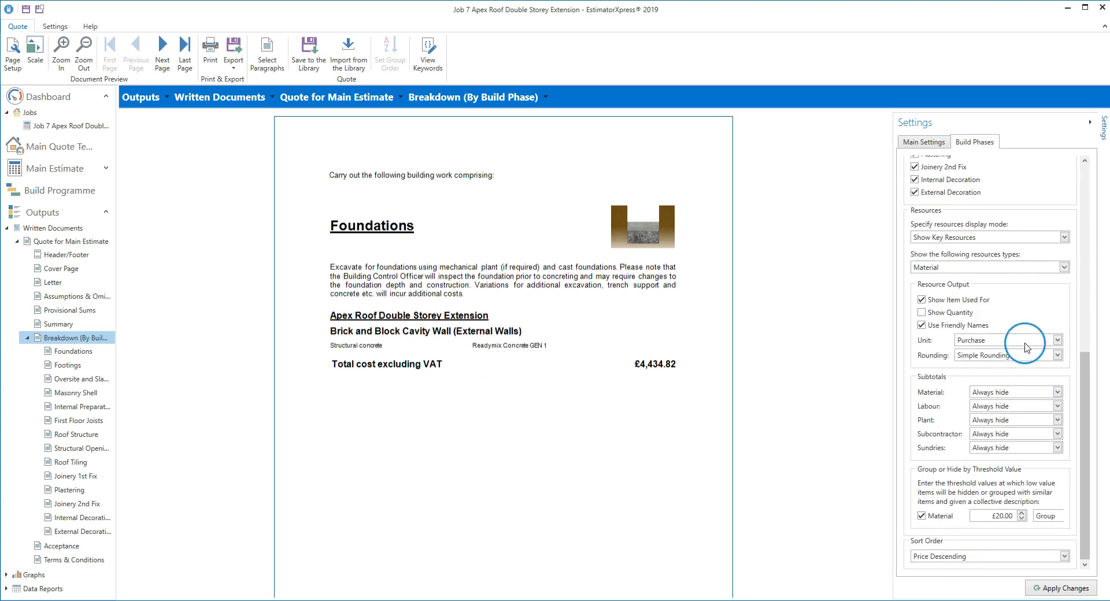
click(1065, 238)
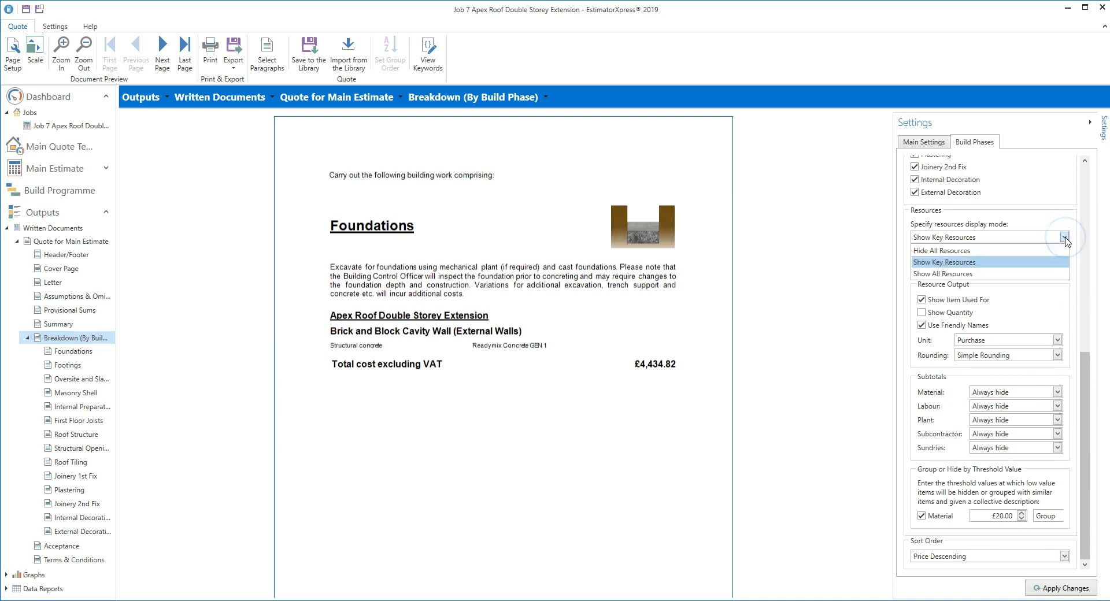
click(1039, 262)
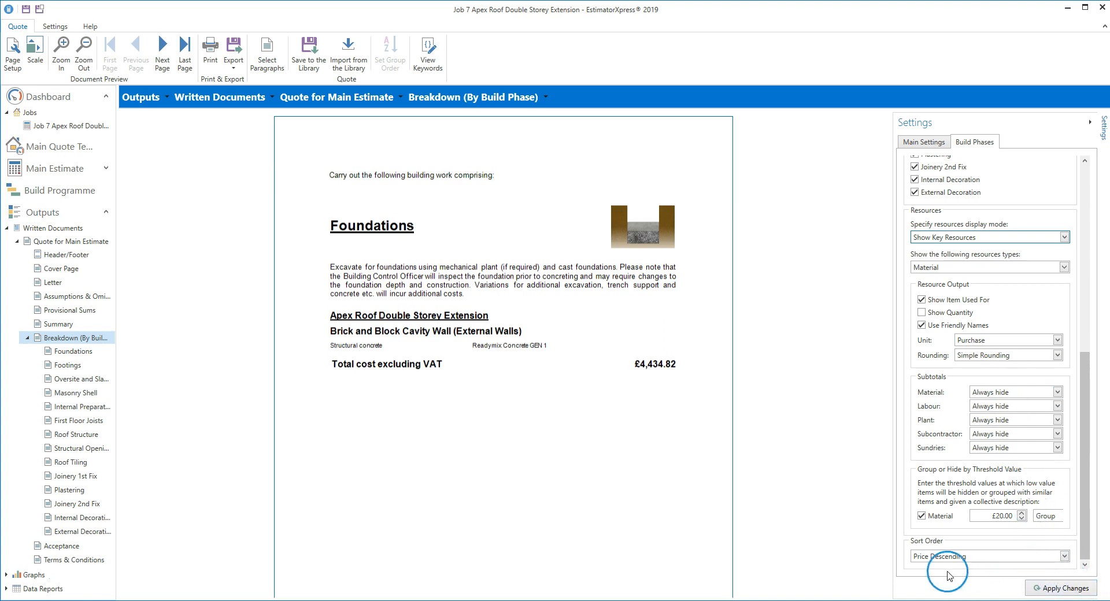
scroll(609, 506, down, 10)
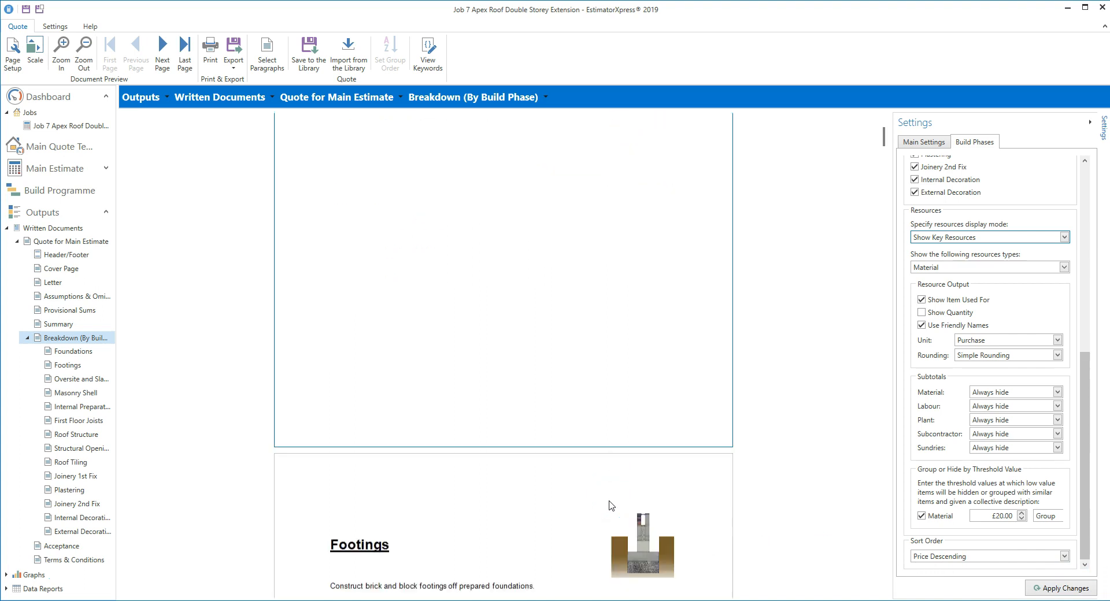
scroll(611, 506, down, 3)
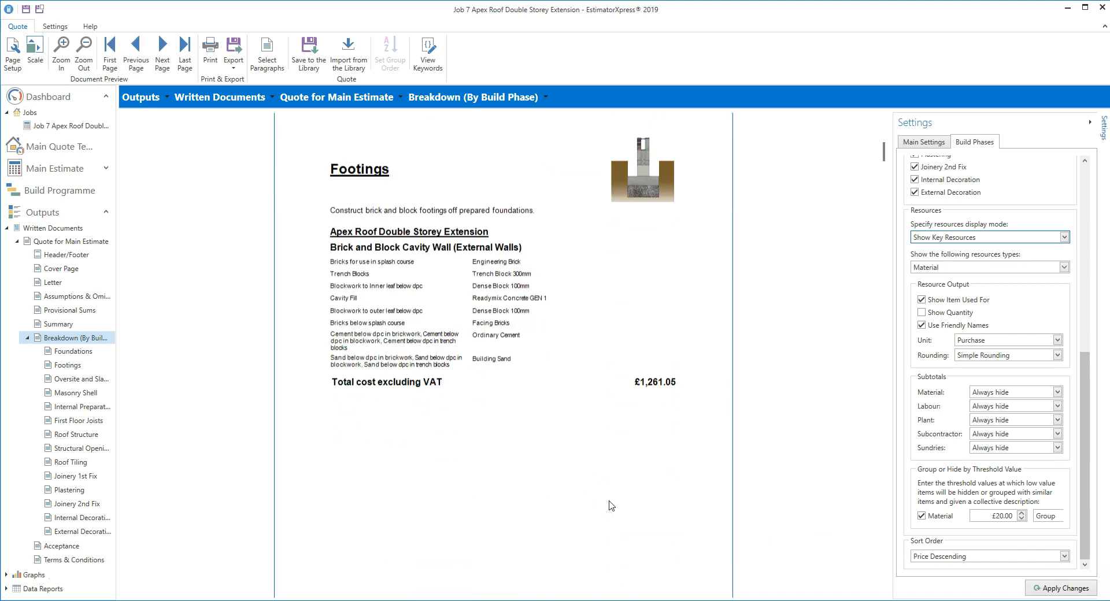
Step: View the quote's Acceptance and Terms & Conditions pages, and return to the breakdown by build phase
click(76, 546)
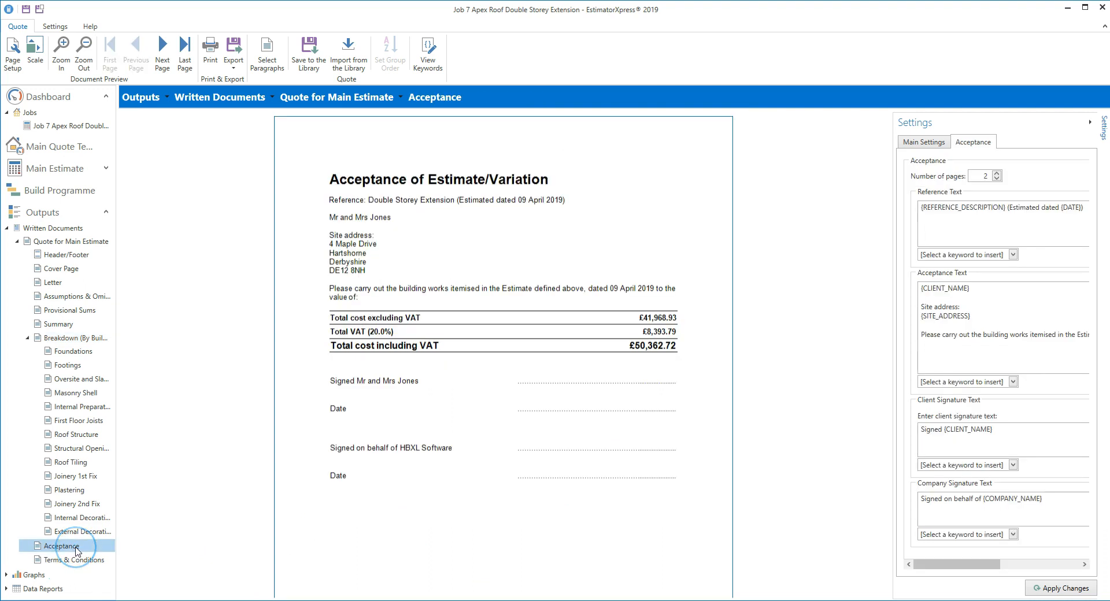
click(94, 559)
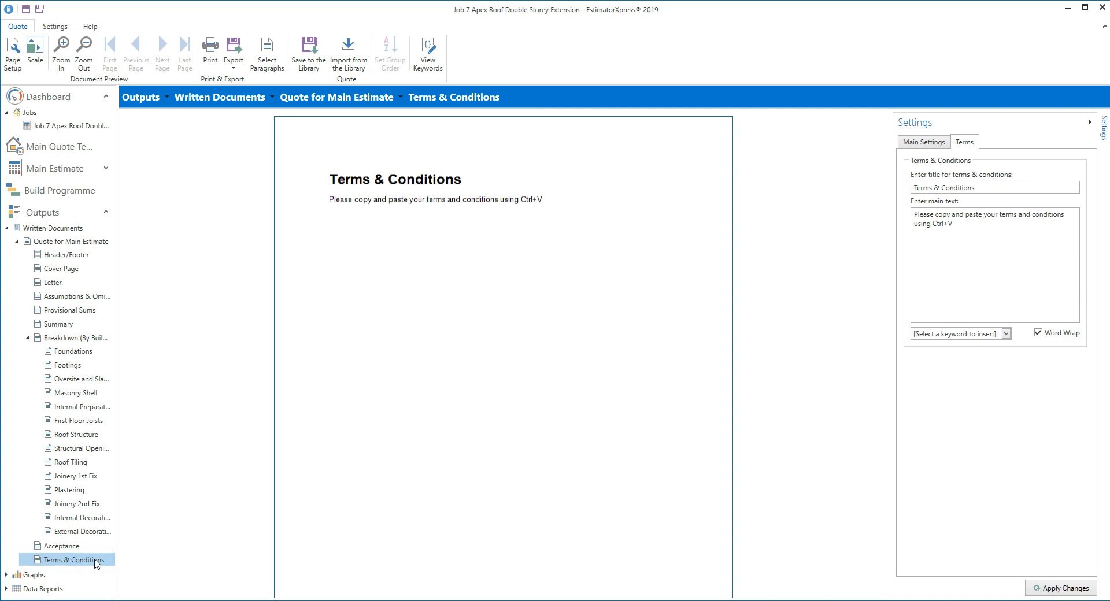
click(77, 339)
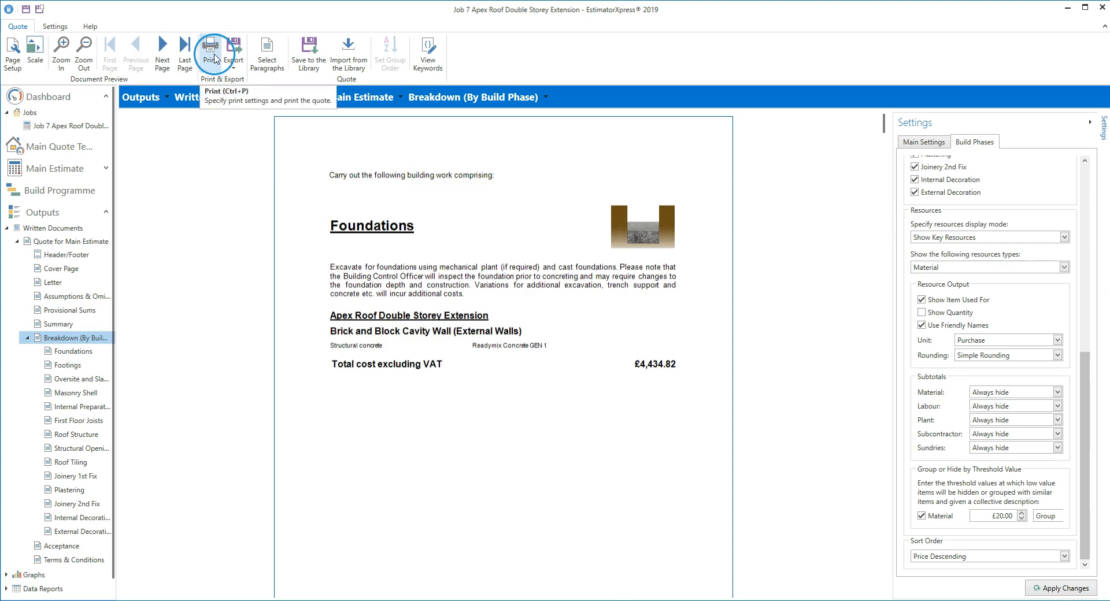
click(200, 163)
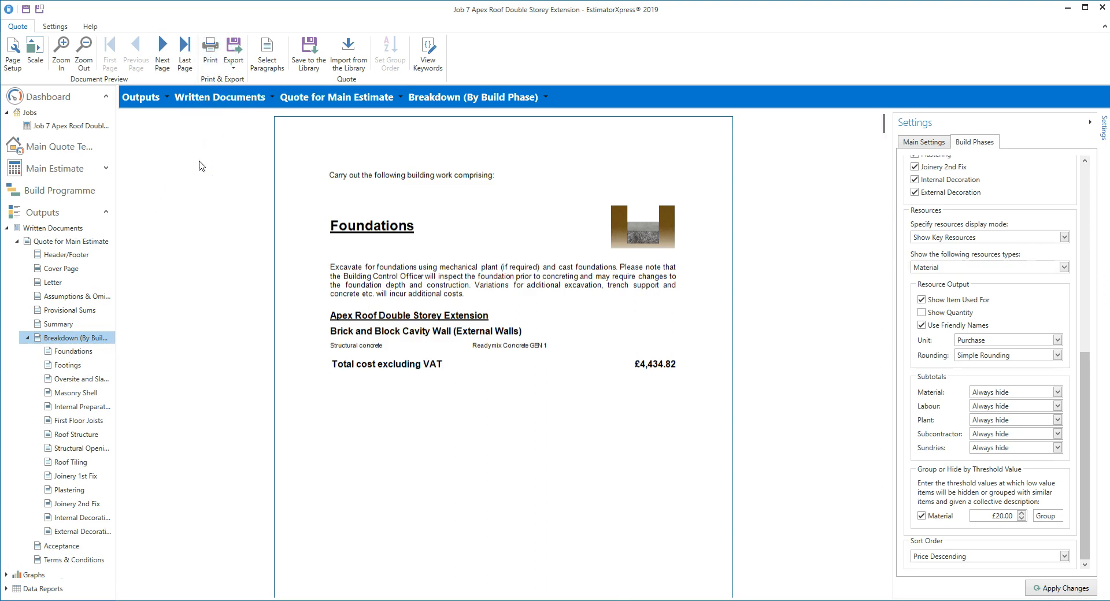